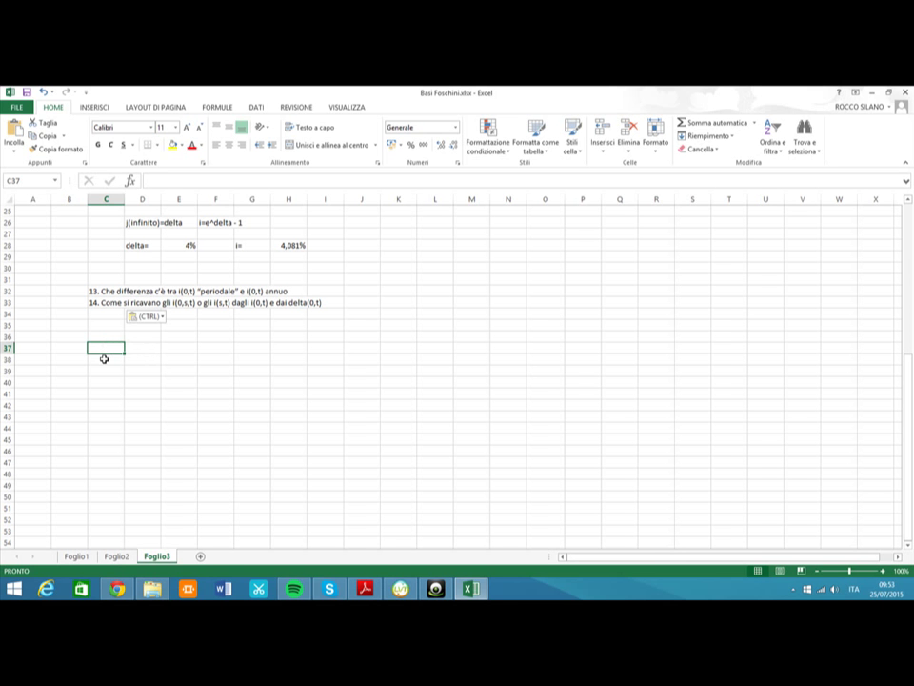
Enter the label "t=" in C37 and the value 3 in D37
{"action": "type", "text": "t="}
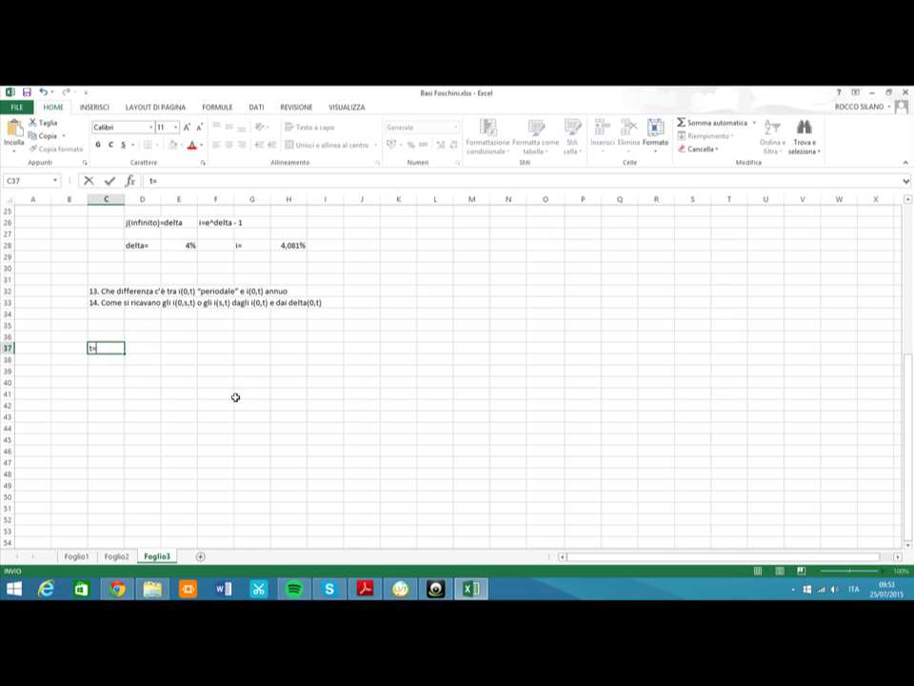
{"action": "left_click", "coordinate": [152, 349]}
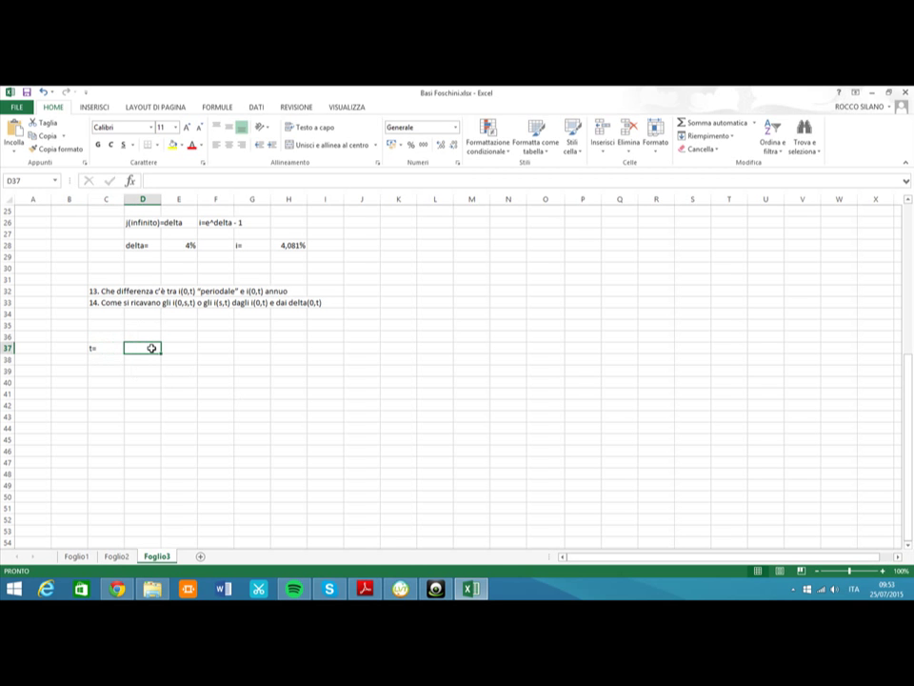
{"action": "type", "text": "3"}
Enter the label "i(0,3)=" in C39 and the rate 5% in D39
{"action": "left_click", "coordinate": [110, 368]}
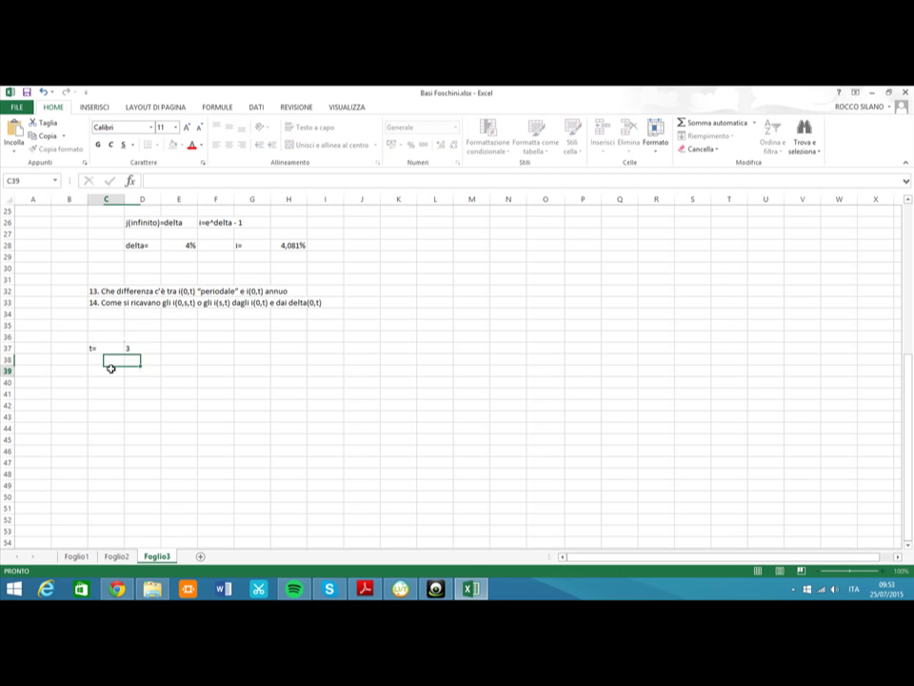
{"action": "type", "text": "i(0,"}
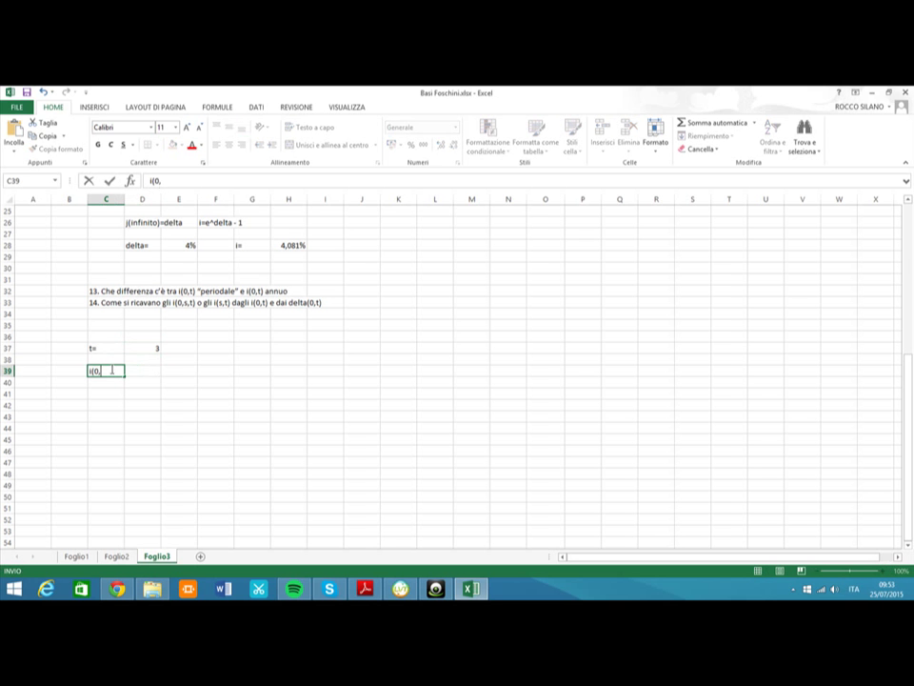
{"action": "type", "text": "3)="}
{"action": "left_click", "coordinate": [145, 370]}
{"action": "type", "text": "5%"}
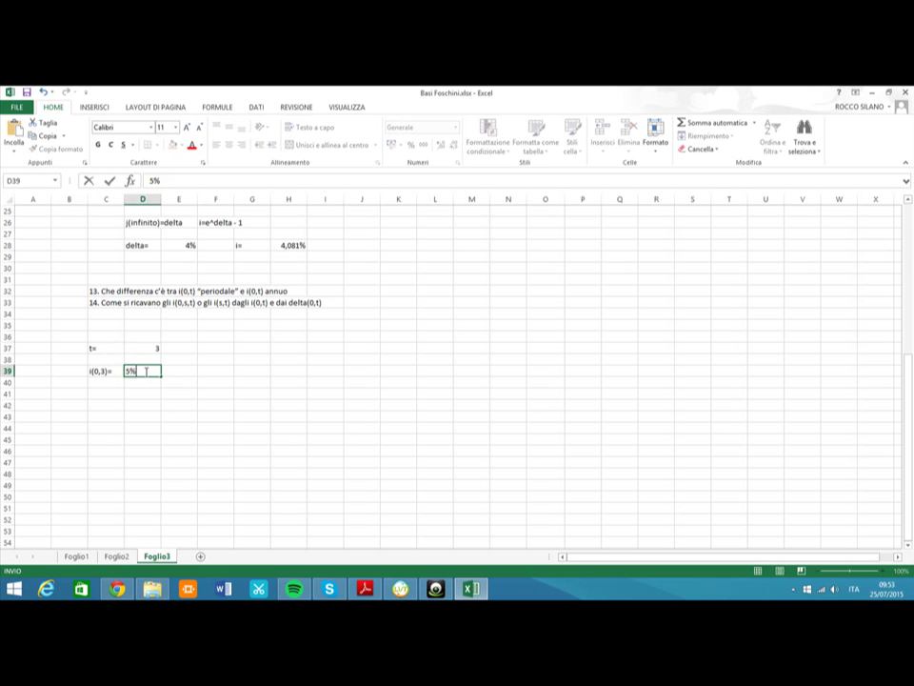
Add the note "tasso d'interesse che si applica alle operazioni che durano tre anni (triennali) a partire dal tempo 0" in E39
{"action": "left_click", "coordinate": [183, 375]}
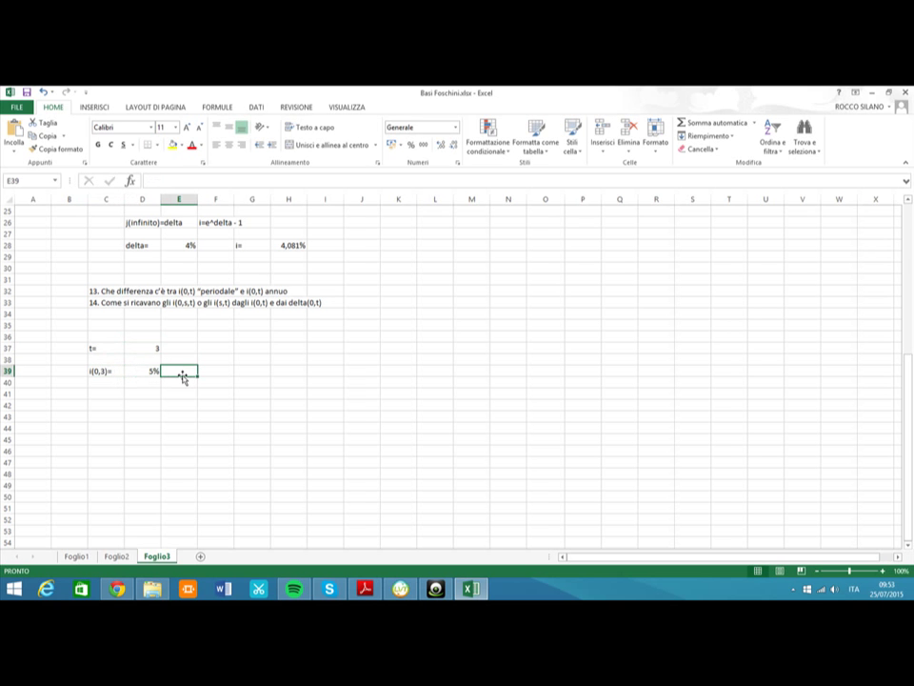
{"action": "type", "text": "tass"}
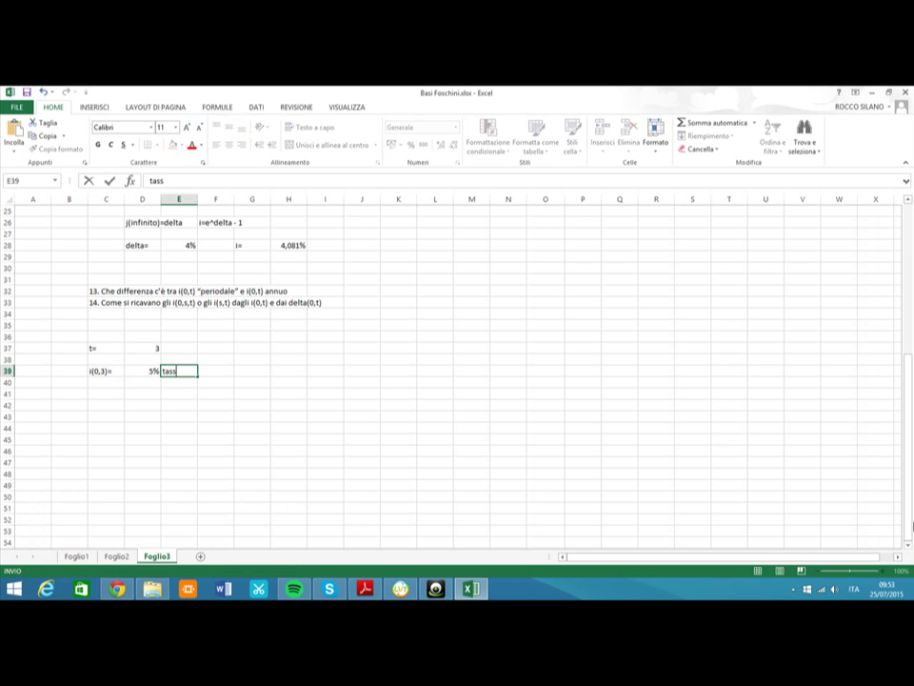
{"action": "type", "text": "o d'interesse che si"}
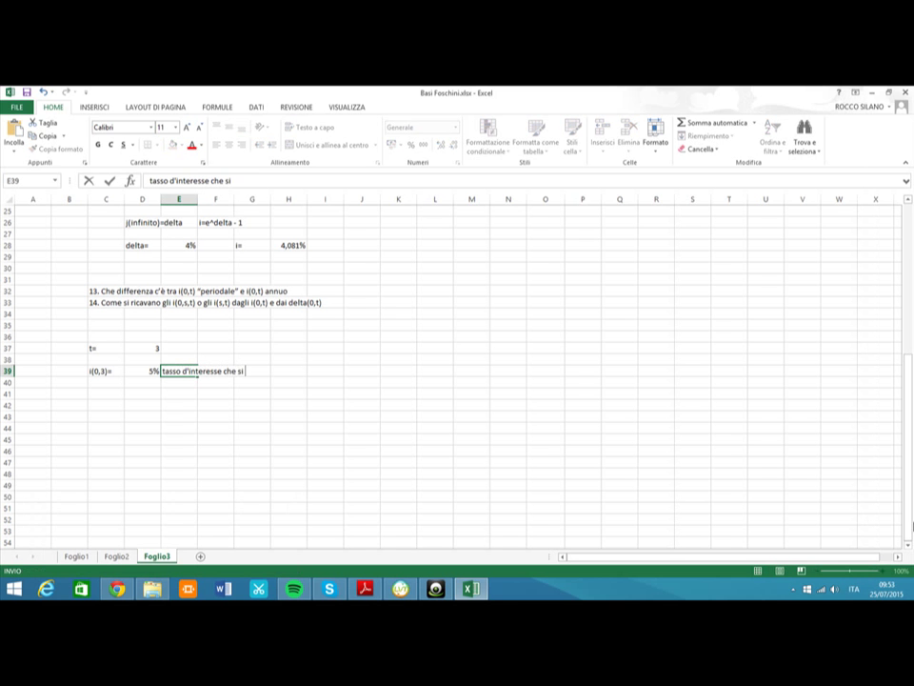
{"action": "type", "text": " applica alle operazioni"}
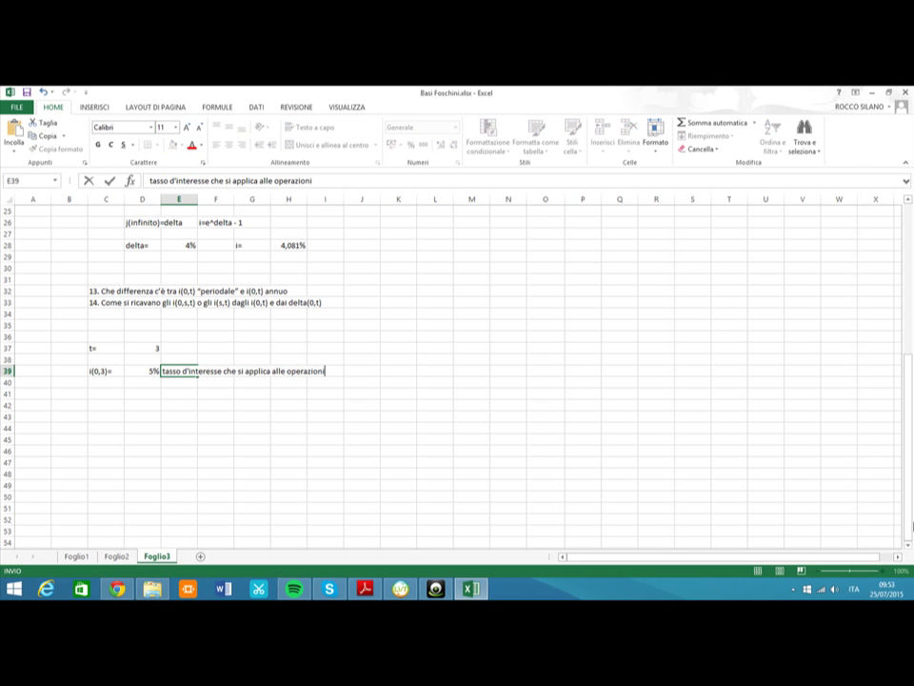
{"action": "type", "text": " che durano tre anni (a"}
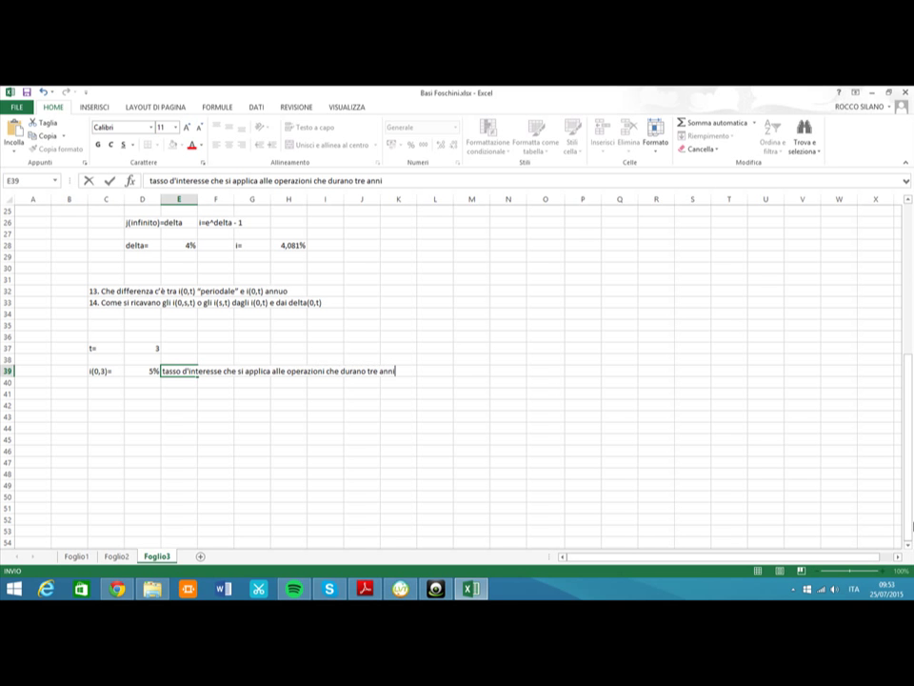
{"action": "key", "text": "BackSpace"}
{"action": "type", "text": "triean"}
{"action": "key", "text": "BackSpace"}
{"action": "key", "text": "BackSpace"}
{"action": "type", "text": "nnali) a partire"}
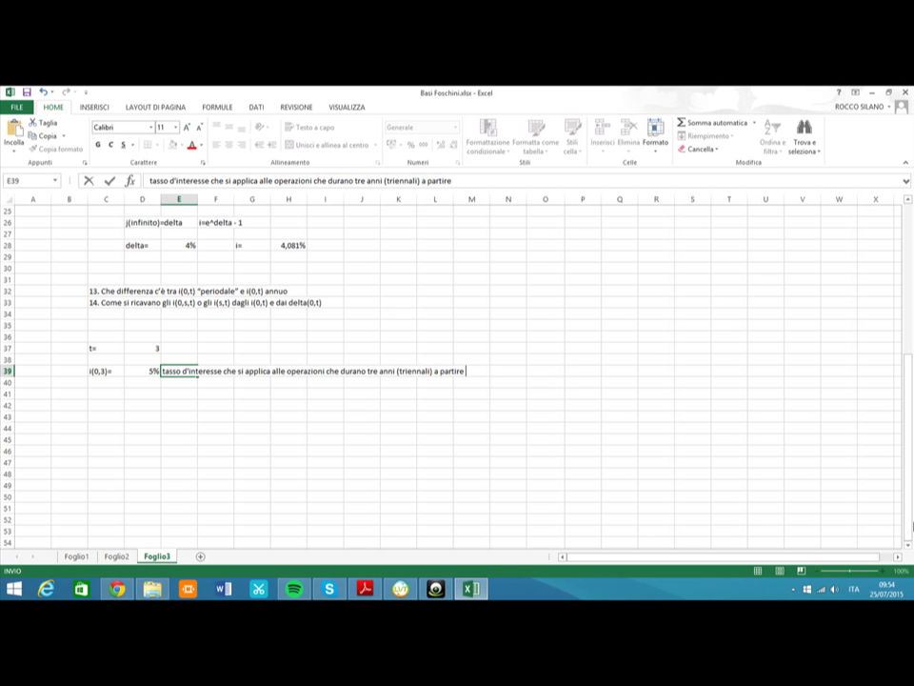
{"action": "type", "text": " dal tempo 0"}
{"action": "left_click", "coordinate": [181, 370]}
{"action": "left_click", "coordinate": [179, 394]}
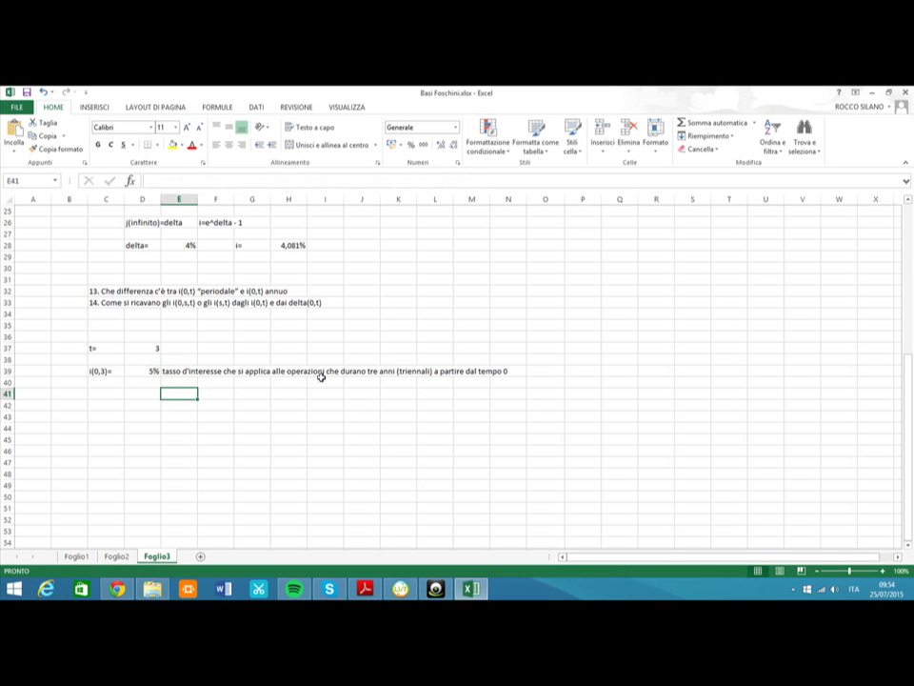
Write the question "tasso annuo?" in E40, directly below the description of the rate
{"action": "left_click", "coordinate": [177, 382]}
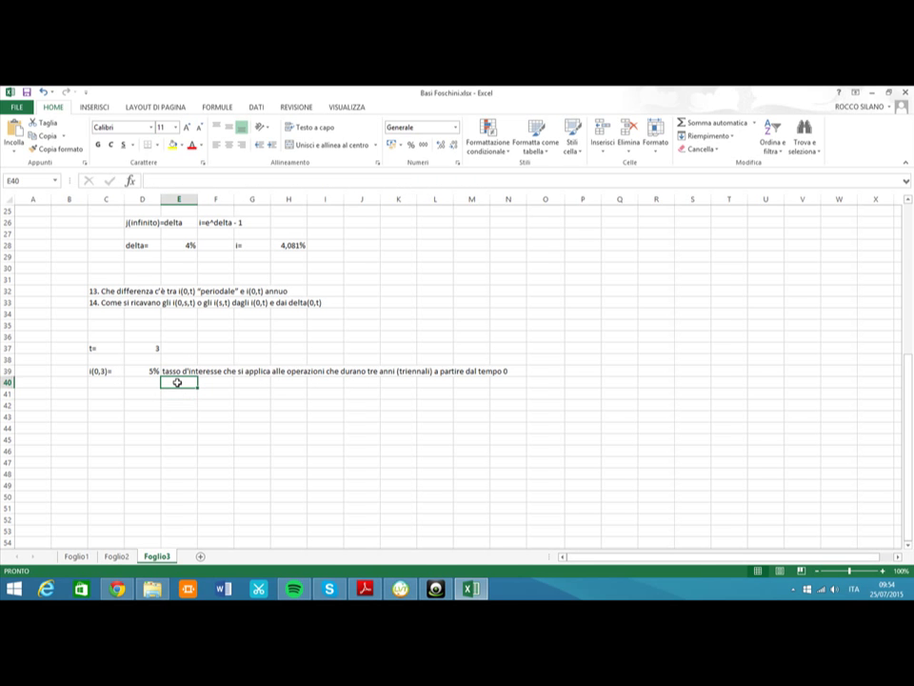
{"action": "type", "text": "tasso an"}
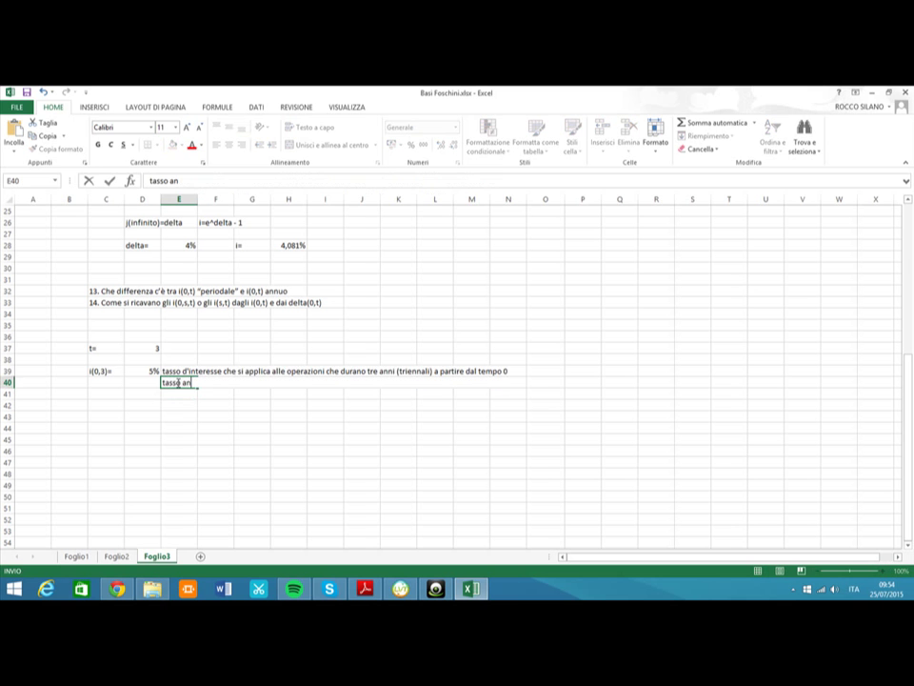
{"action": "type", "text": "nuo="}
{"action": "key", "text": "BackSpace"}
{"action": "type", "text": "?"}
{"action": "left_click", "coordinate": [225, 412]}
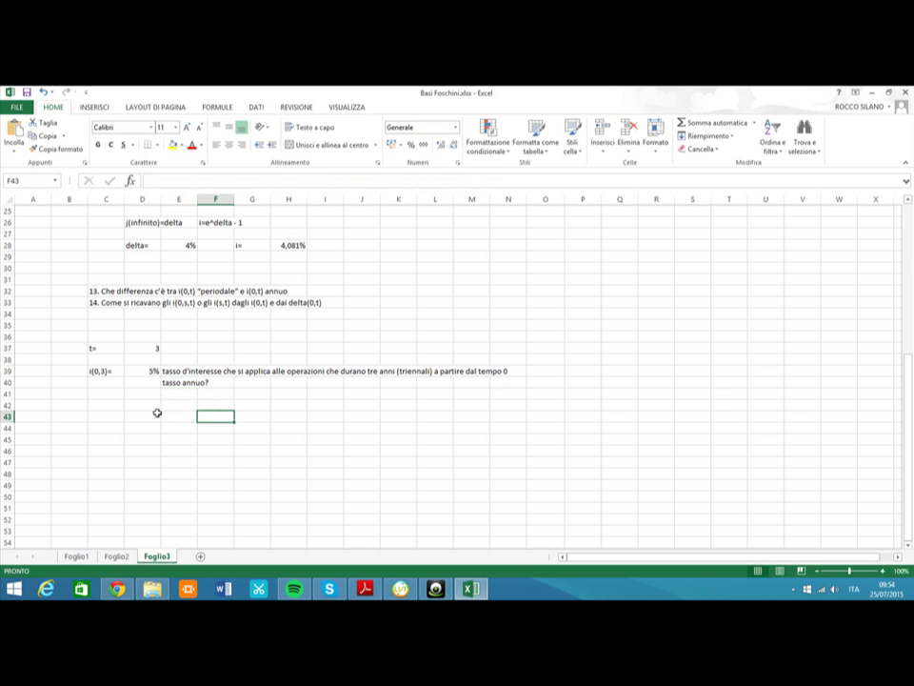
Build a time column with the header "t" in C42 and the values 0, 1, 2 and 3 in C43:C46
{"action": "left_click", "coordinate": [112, 404]}
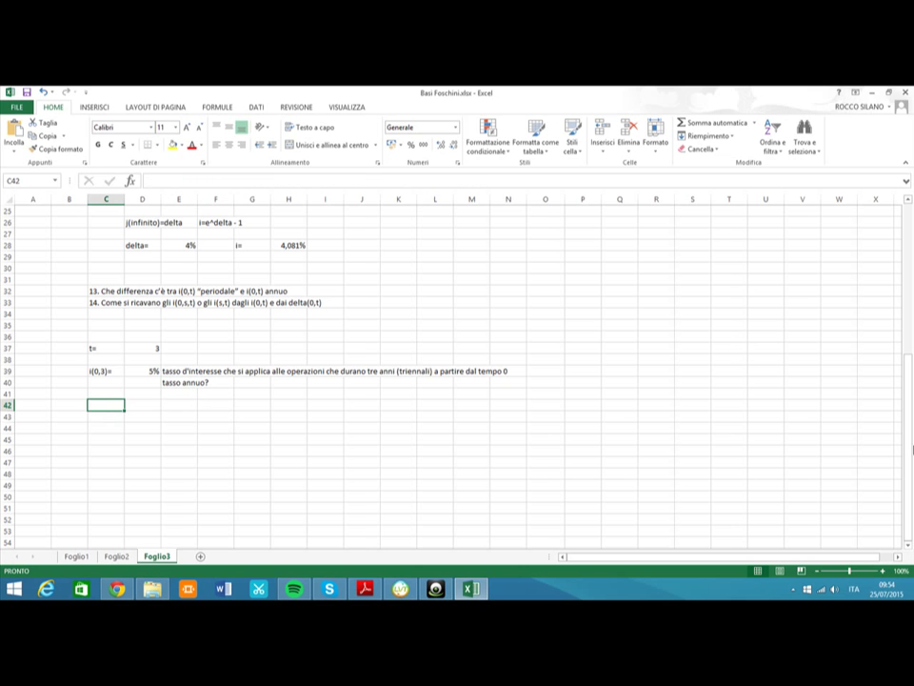
{"action": "type", "text": "t"}
{"action": "key", "text": "Return"}
{"action": "type", "text": "0"}
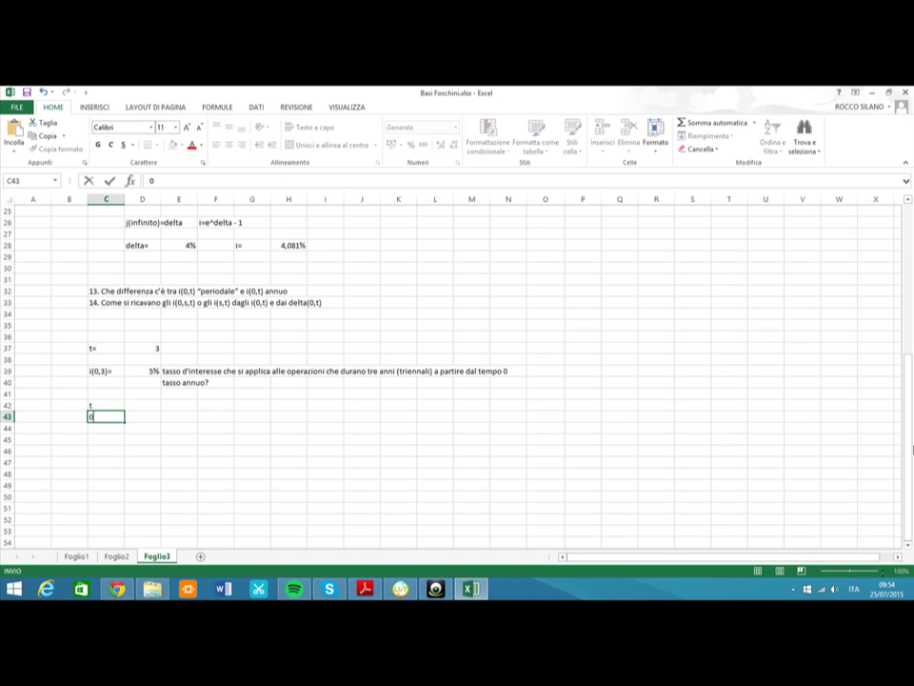
{"action": "key", "text": "Return"}
{"action": "type", "text": "1"}
{"action": "key", "text": "Return"}
{"action": "type", "text": "2"}
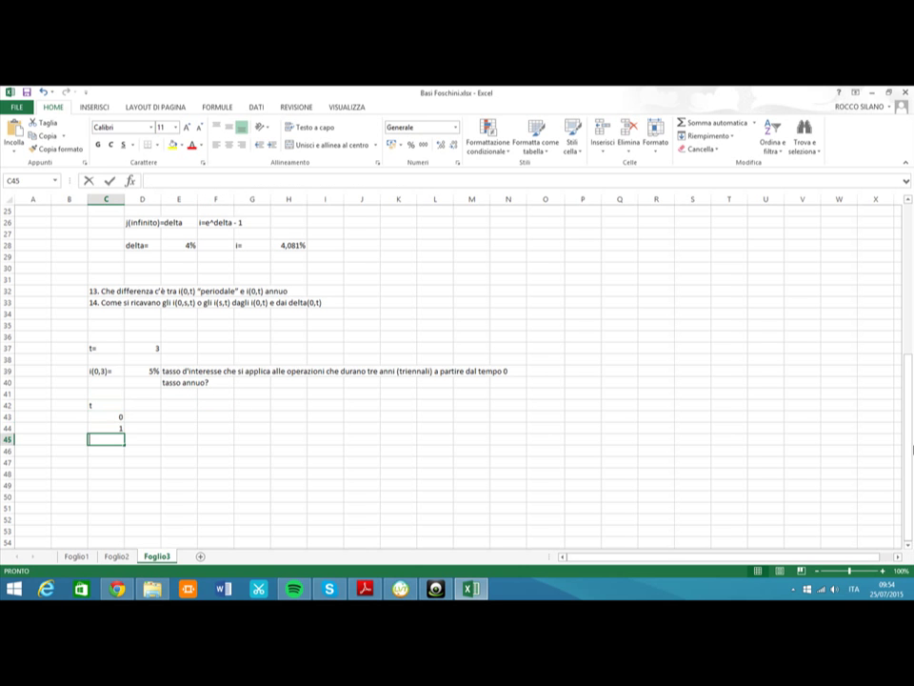
{"action": "key", "text": "Return"}
{"action": "type", "text": "3"}
{"action": "key", "text": "Return"}
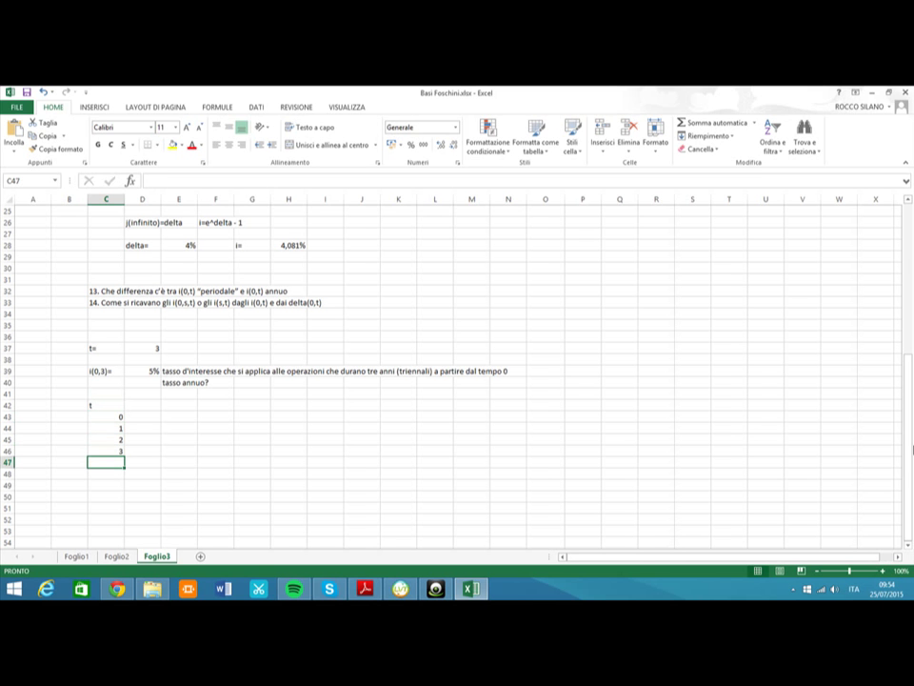
Enter 5% in D44, D45 and D46, beside times 1, 2 and 3
{"action": "left_click", "coordinate": [141, 395]}
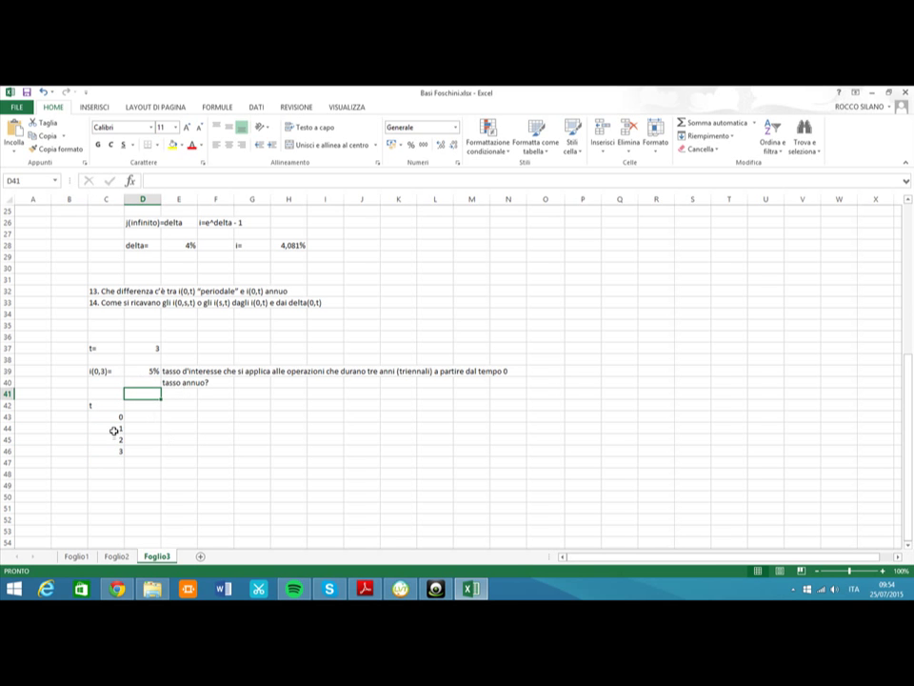
{"action": "left_click", "coordinate": [148, 429]}
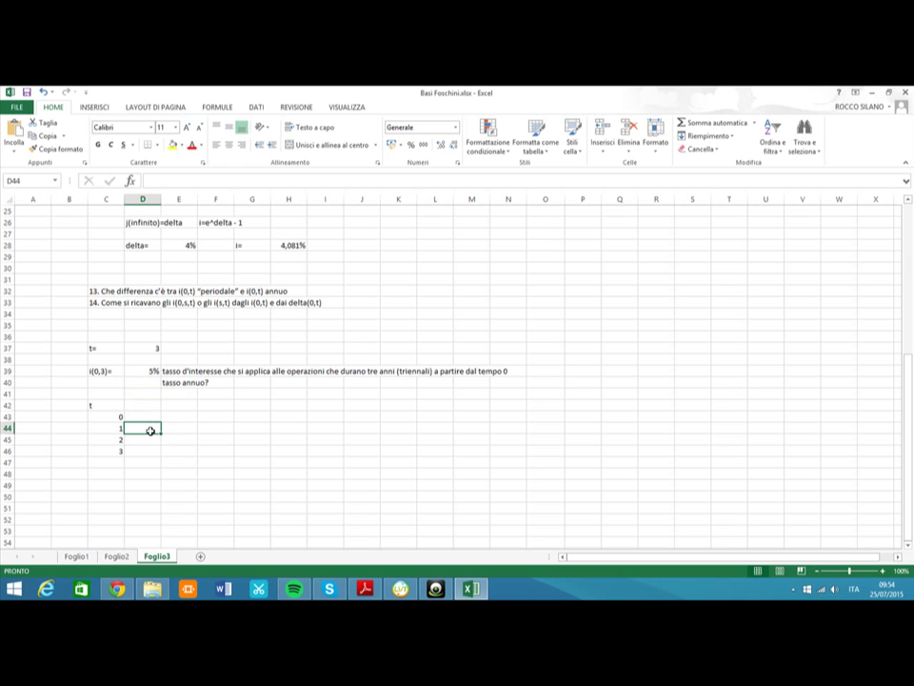
{"action": "type", "text": "5%"}
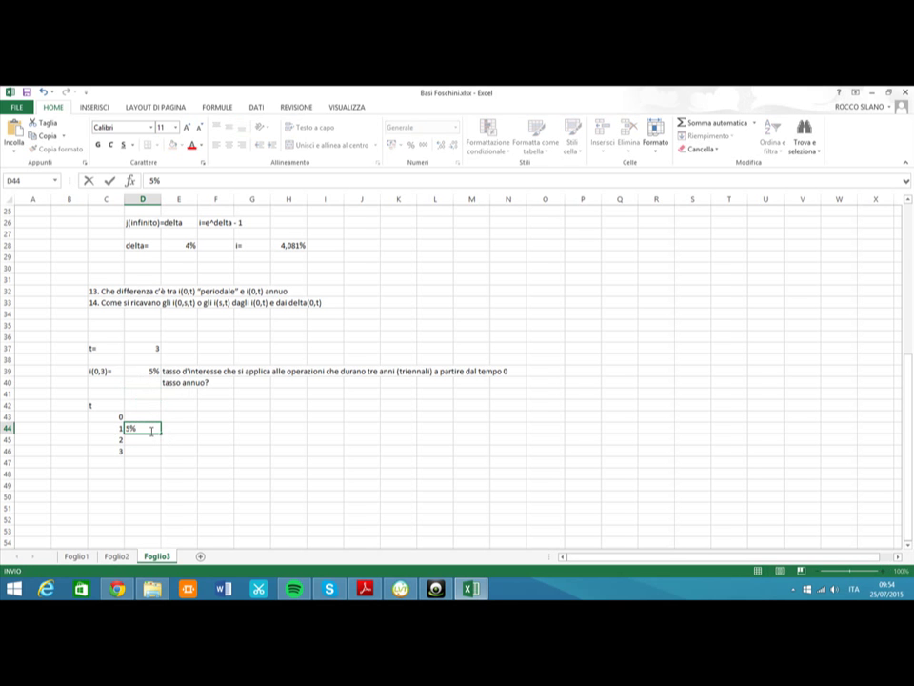
{"action": "key", "text": "Return"}
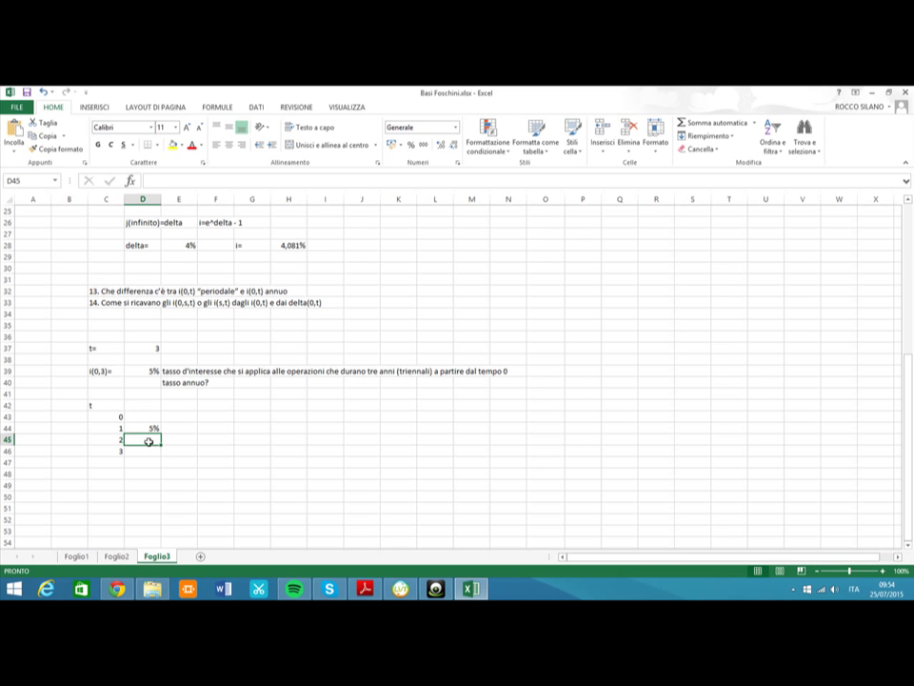
{"action": "type", "text": "5%"}
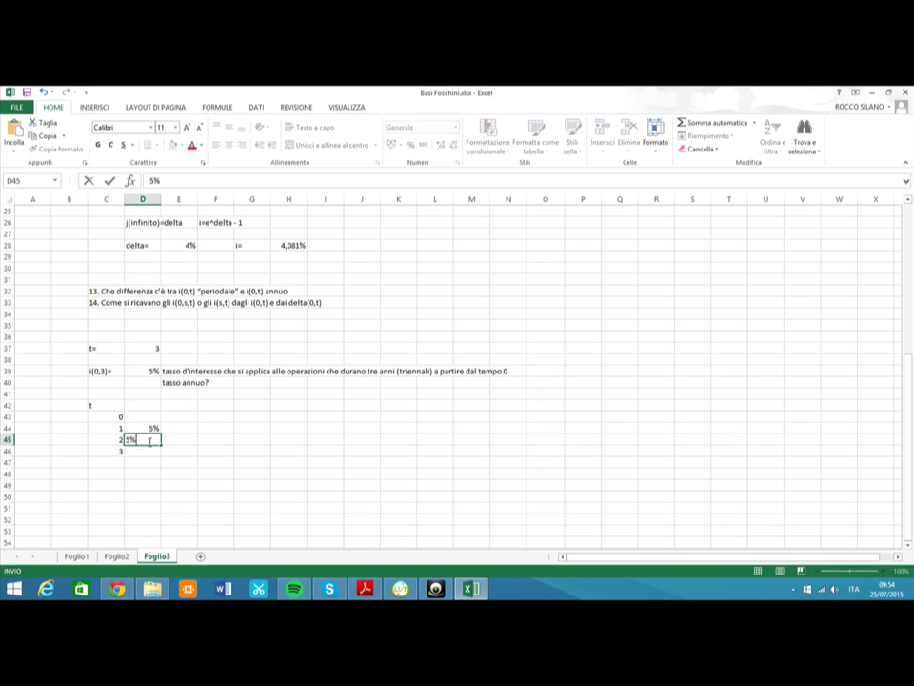
{"action": "key", "text": "Return"}
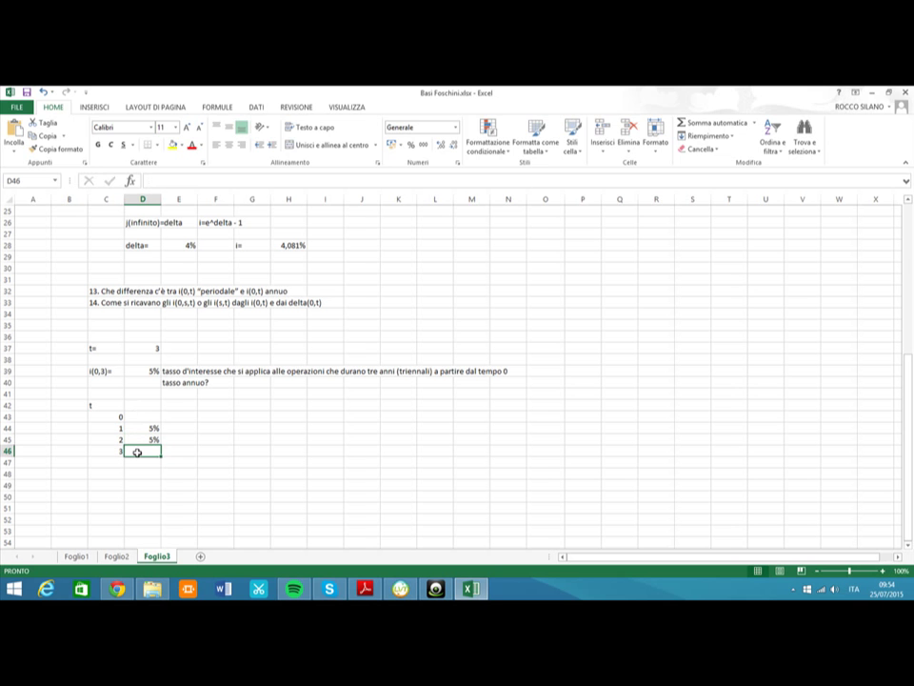
{"action": "type", "text": "5%"}
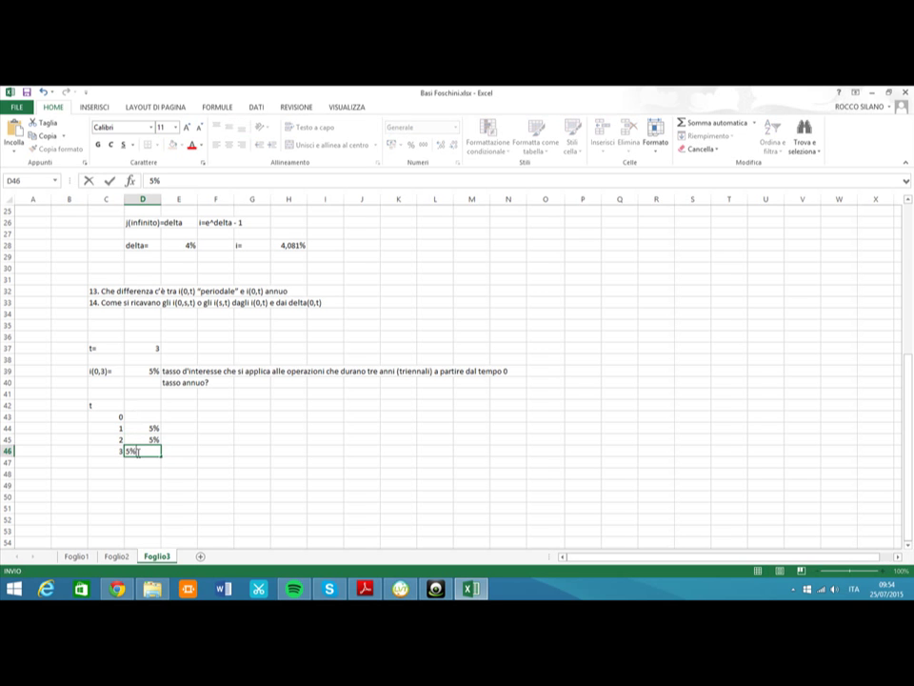
{"action": "left_click", "coordinate": [190, 472]}
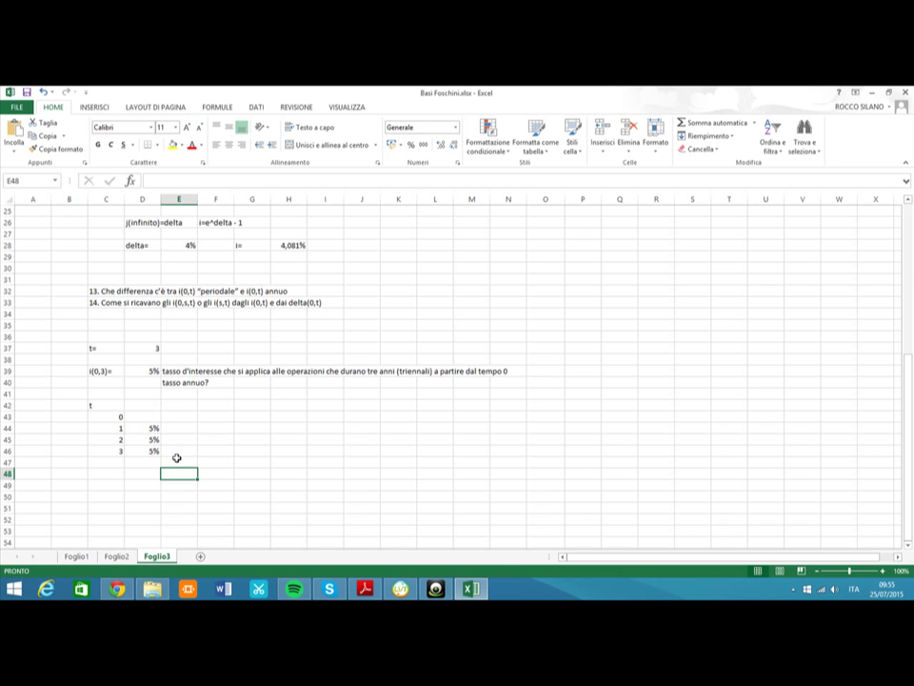
Enter the label "r(0,3)=" in G43
{"action": "left_click", "coordinate": [240, 417]}
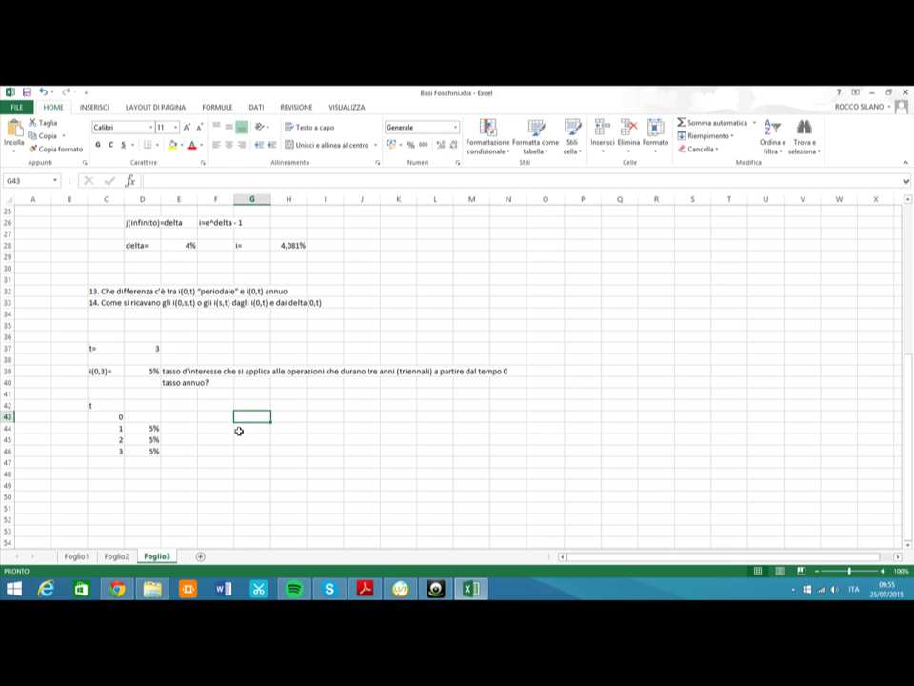
{"action": "type", "text": "r("}
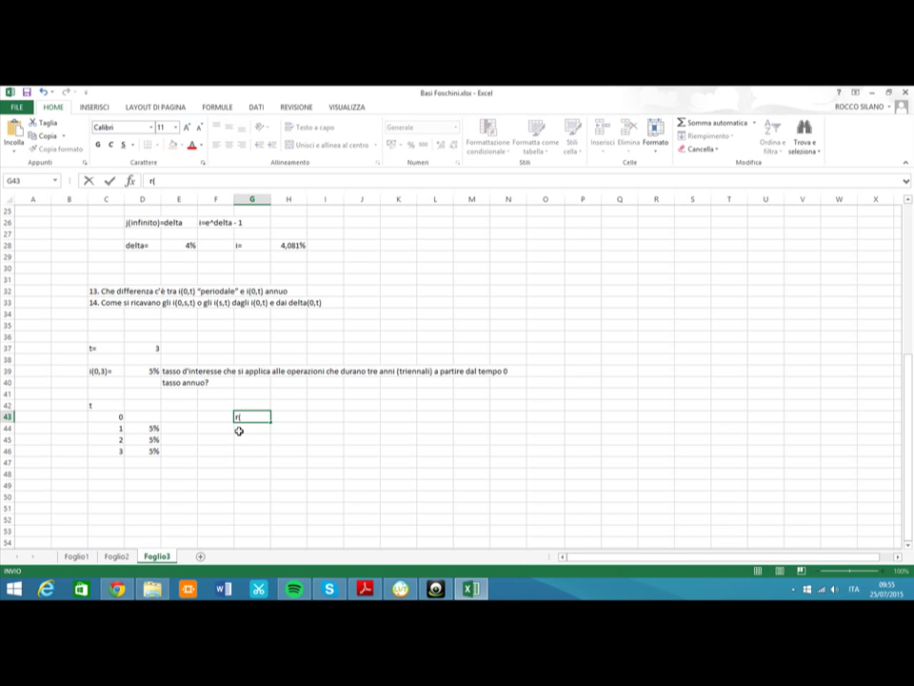
{"action": "type", "text": "0,3)="}
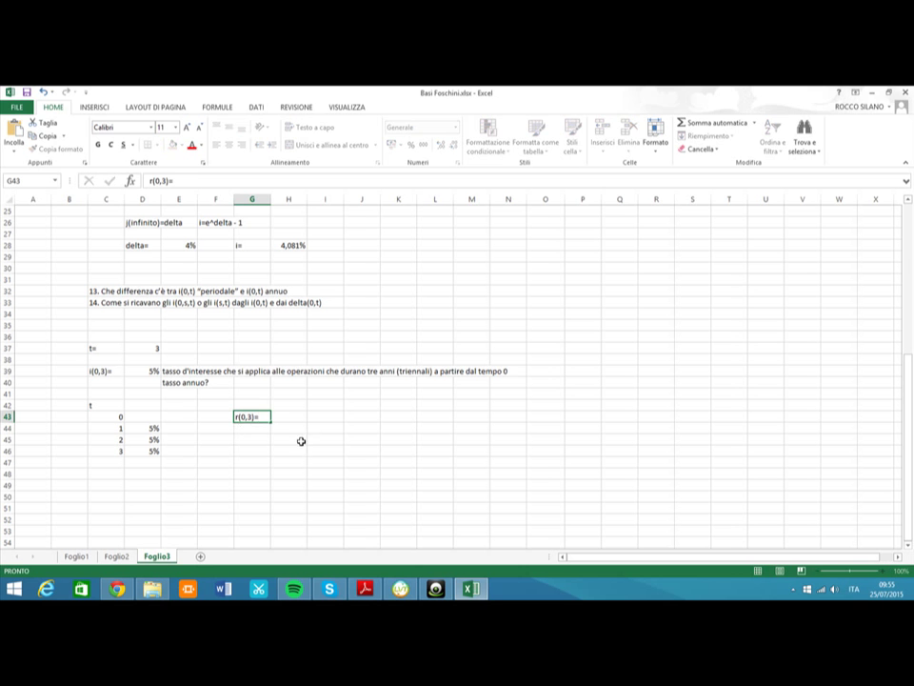
Calculate the three-year accumulation factor in H43 with the formula =(1+D39)^3
{"action": "left_click", "coordinate": [292, 419]}
{"action": "type", "text": "0(1+"}
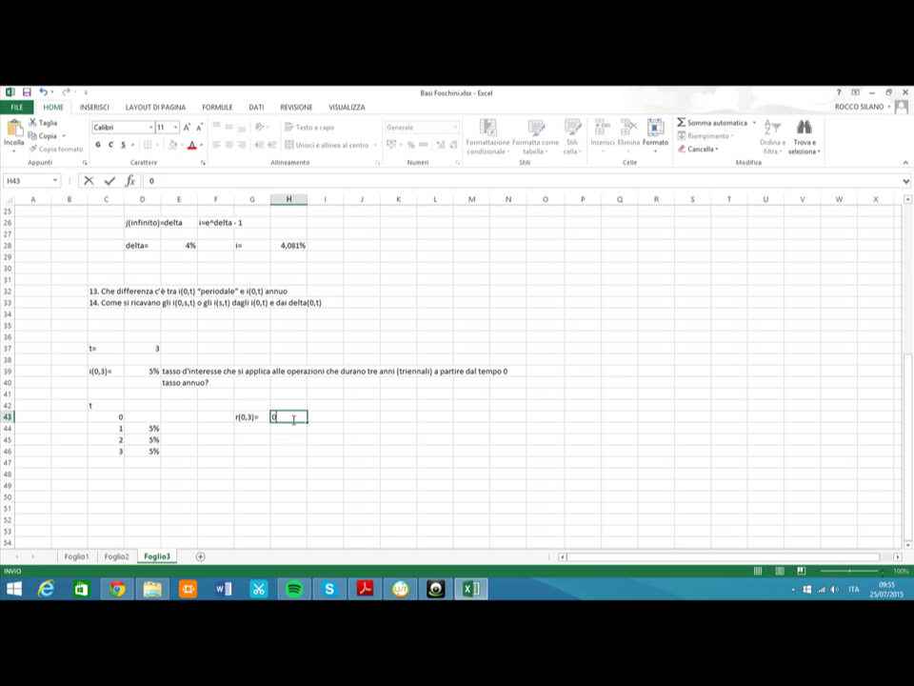
{"action": "key", "text": "BackSpace"}
{"action": "key", "text": "BackSpace"}
{"action": "key", "text": "BackSpace"}
{"action": "key", "text": "BackSpace"}
{"action": "type", "text": "=(1+"}
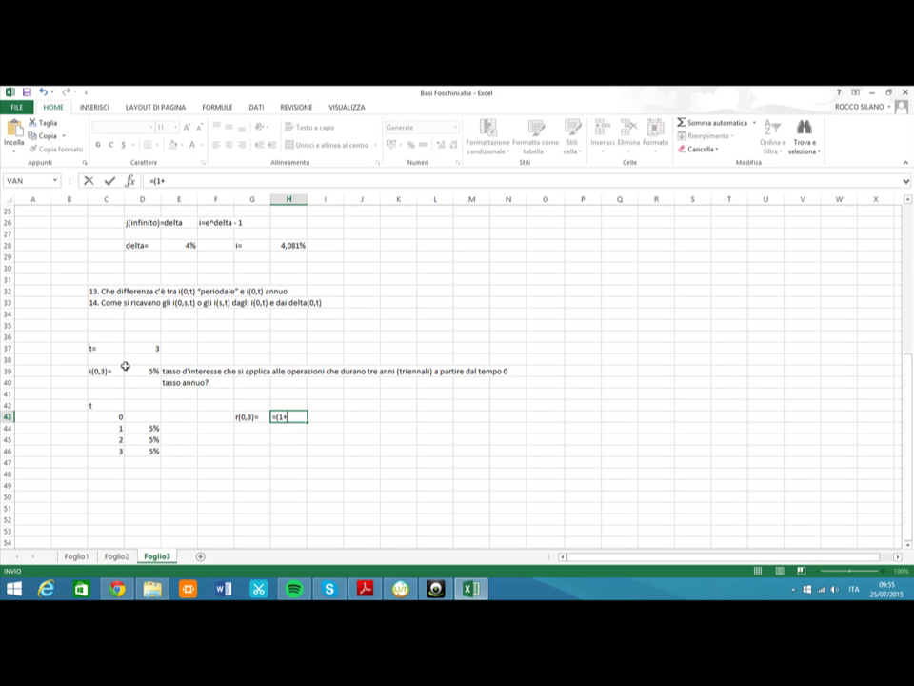
{"action": "left_click", "coordinate": [145, 371]}
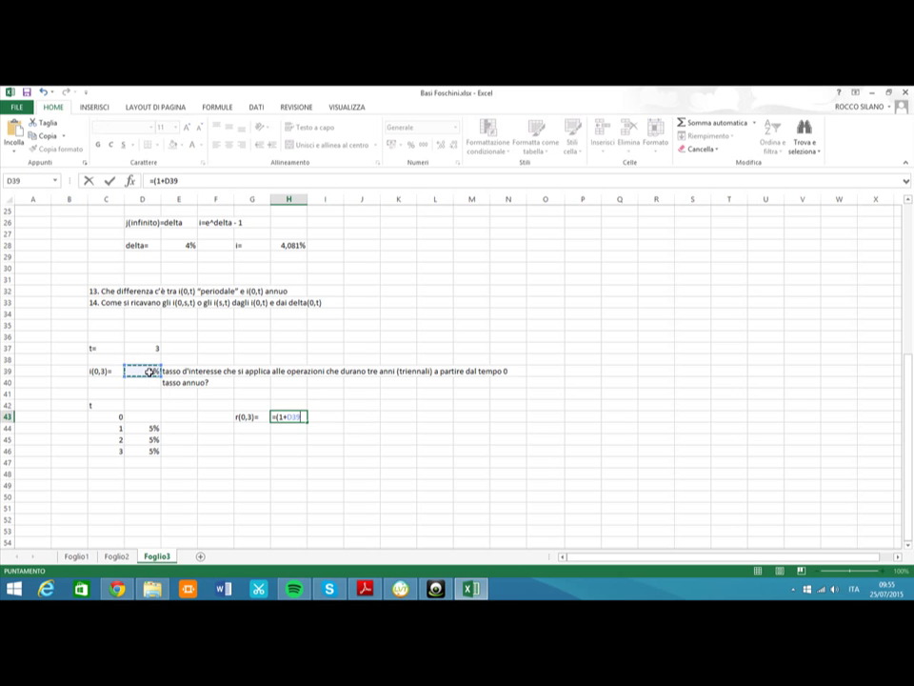
{"action": "type", "text": ")^3"}
{"action": "key", "text": "Return"}
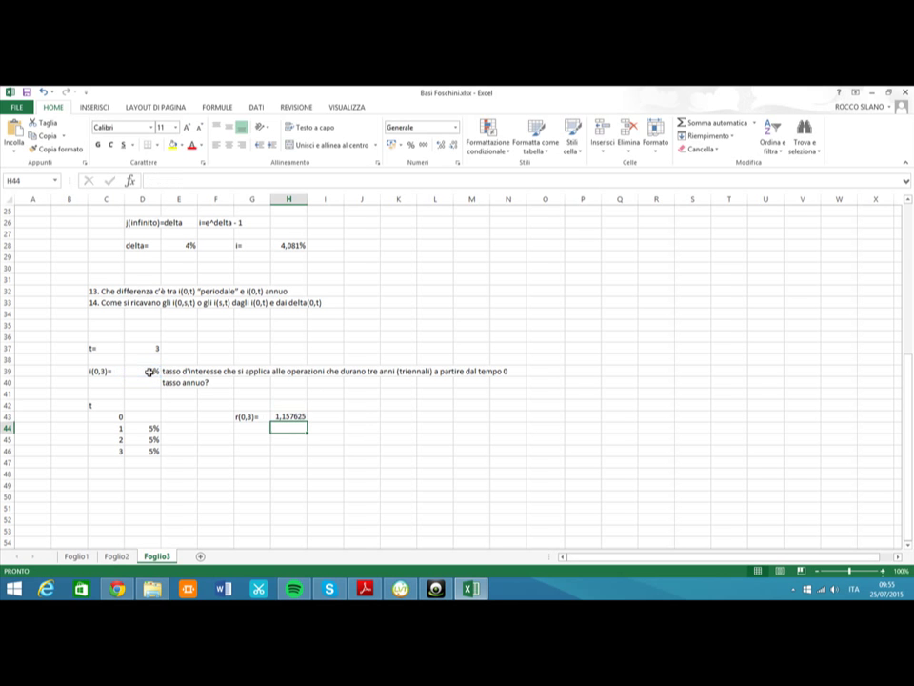
{"action": "left_click", "coordinate": [106, 485]}
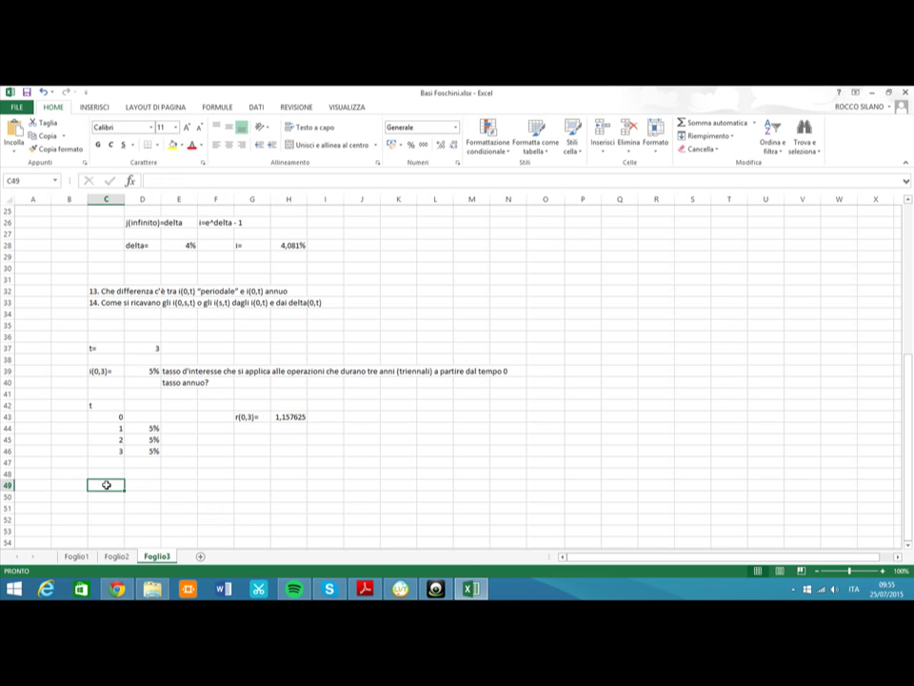
Enter the label i(0,3) "periodale"= in C49
{"action": "type", "text": "i(0,"}
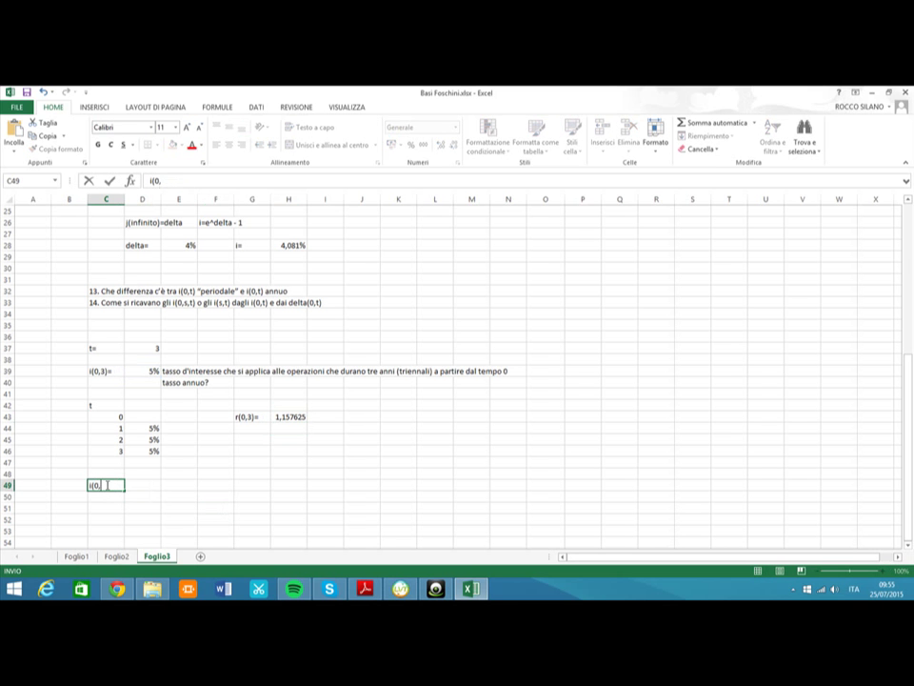
{"action": "type", "text": "3) \"periodale"}
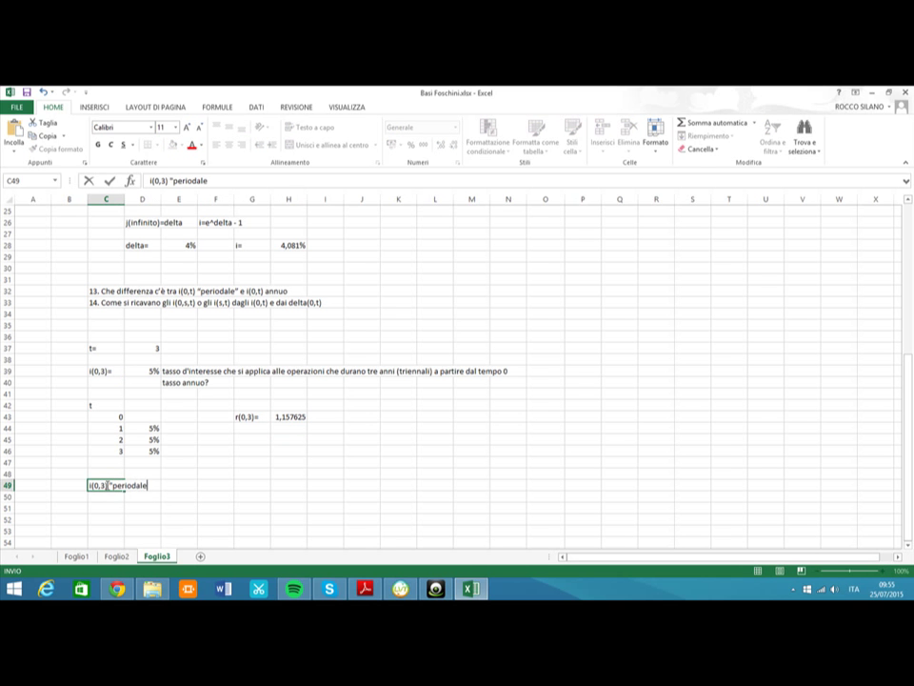
{"action": "type", "text": "\"="}
{"action": "left_click", "coordinate": [206, 528]}
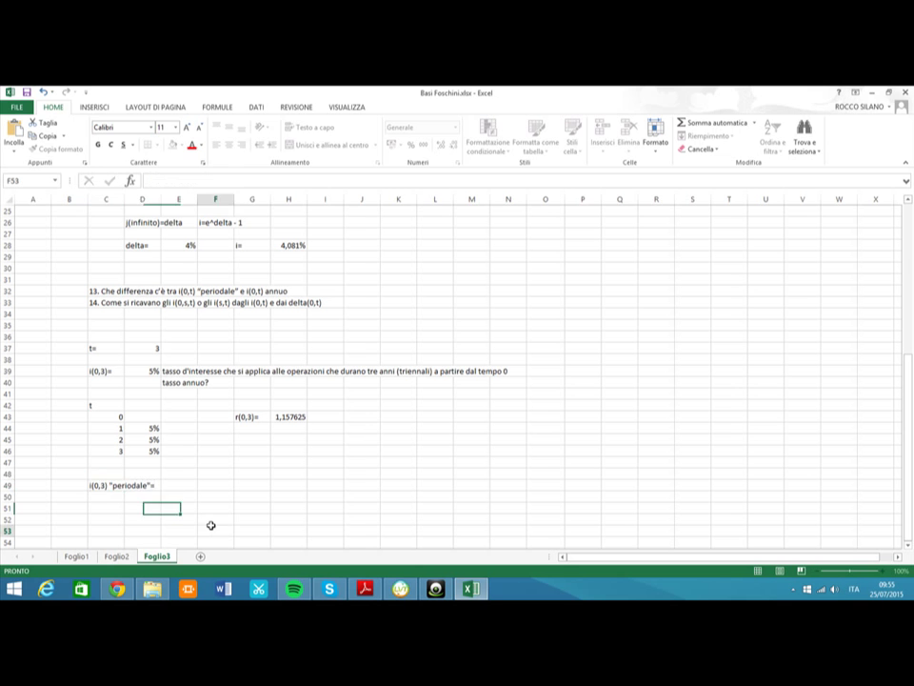
Build a time column in E49:E51 with the header "t" and the values 0 and 3, and enter 5% in F51
{"action": "left_click", "coordinate": [176, 491]}
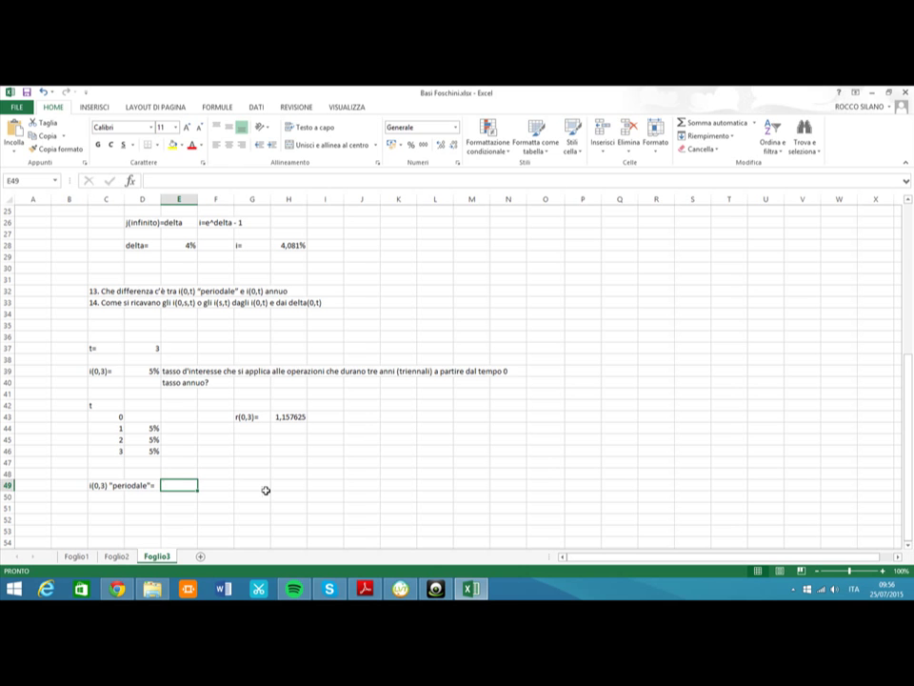
{"action": "type", "text": "t"}
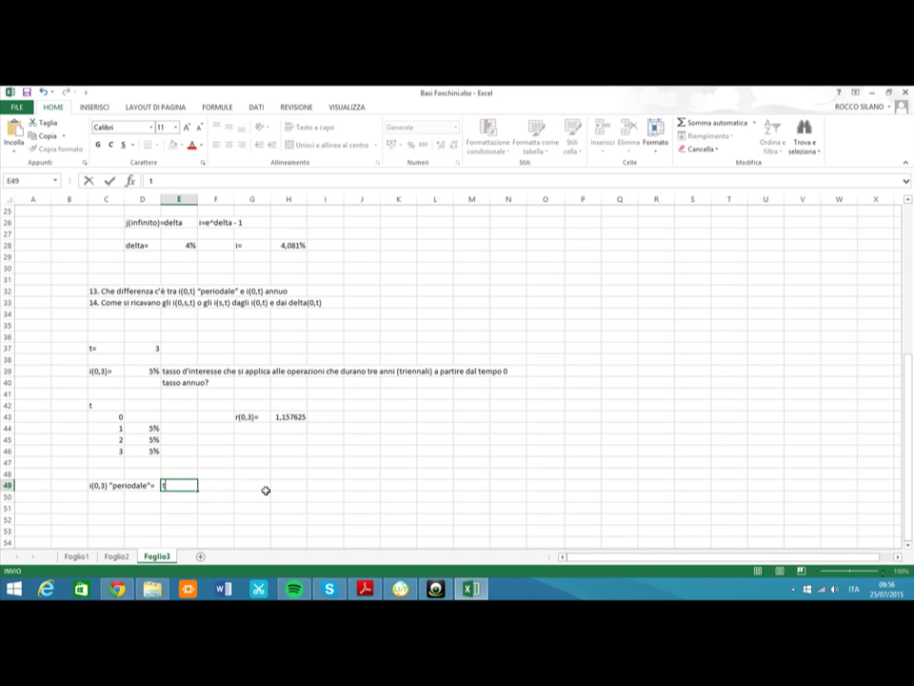
{"action": "key", "text": "Return"}
{"action": "type", "text": "0"}
{"action": "key", "text": "Return"}
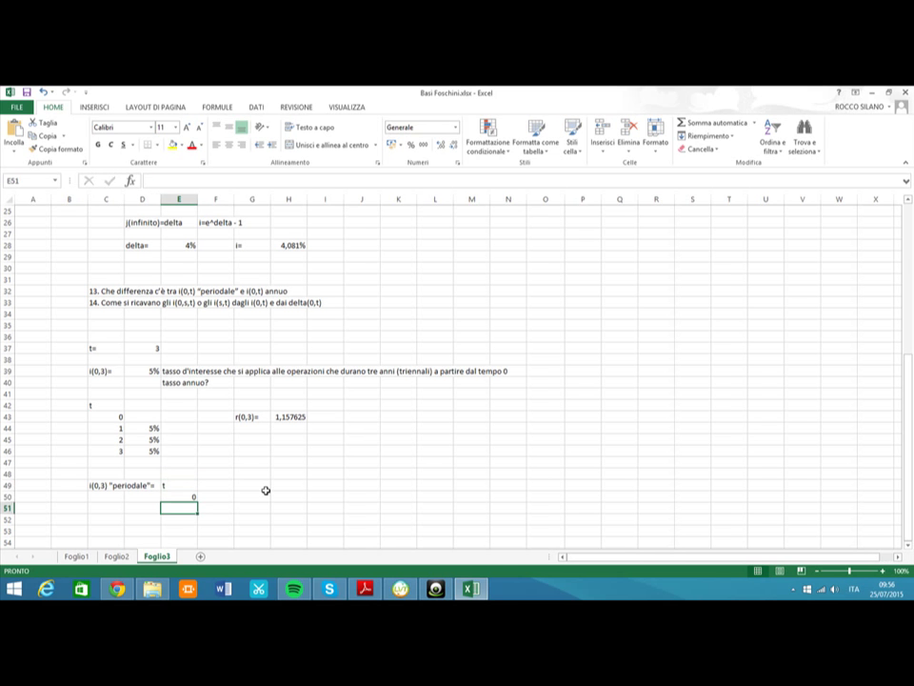
{"action": "double_click", "coordinate": [216, 509]}
{"action": "key", "text": "Escape"}
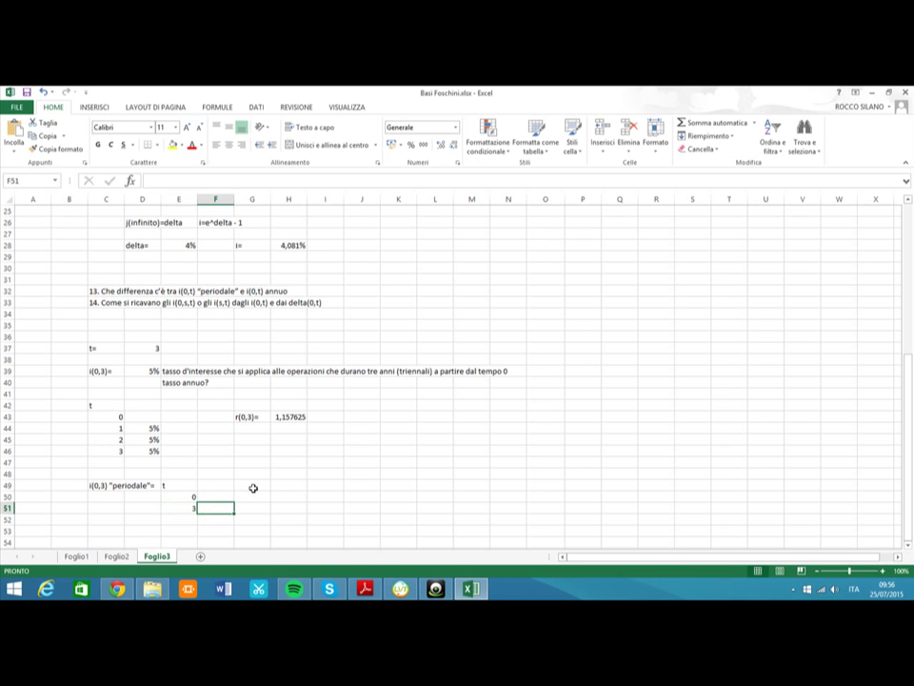
{"action": "type", "text": "5%"}
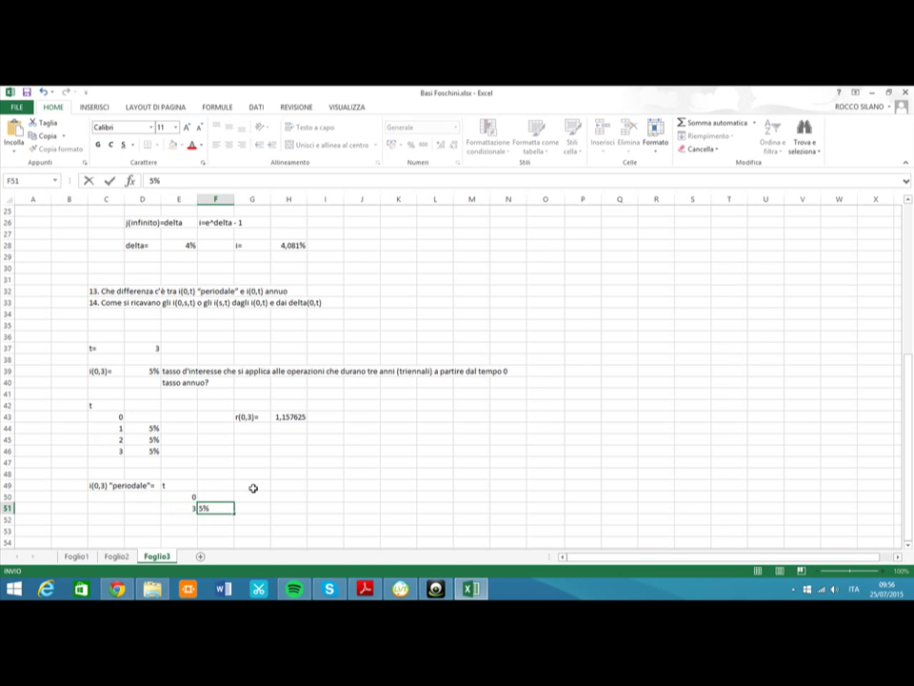
{"action": "key", "text": "Return"}
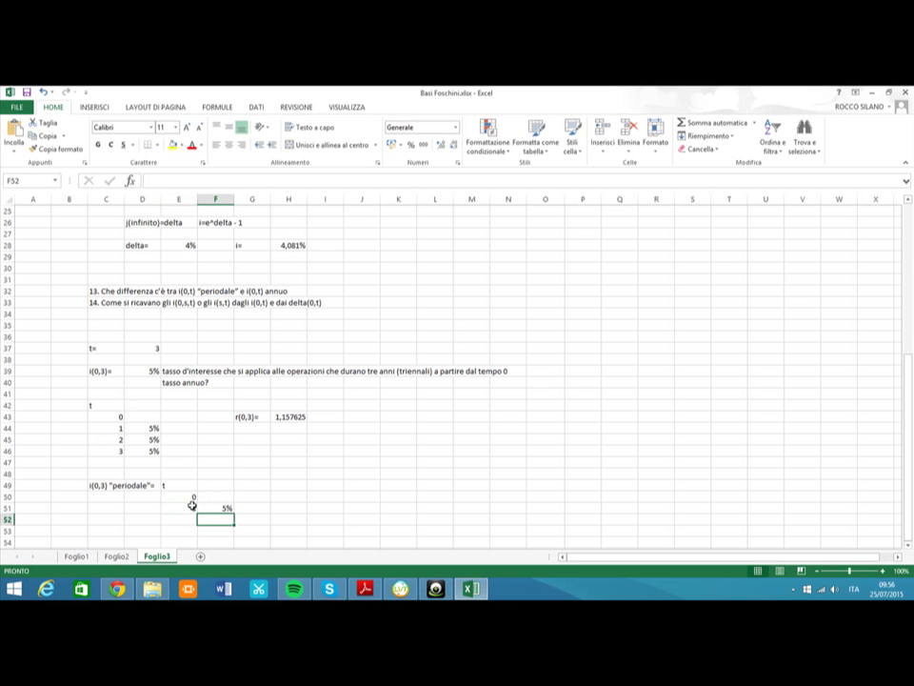
Enter the label "r(0,3)=" in H49 and calculate the periodic accumulation factor in I49 with the formula =1+F51
{"action": "left_click", "coordinate": [288, 486]}
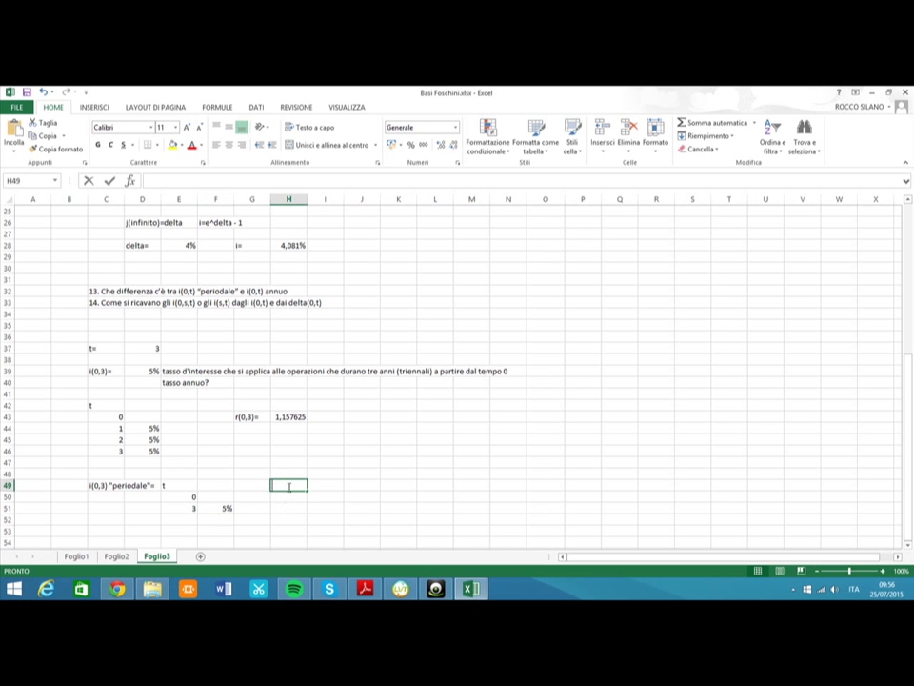
{"action": "type", "text": "r(0,3)="}
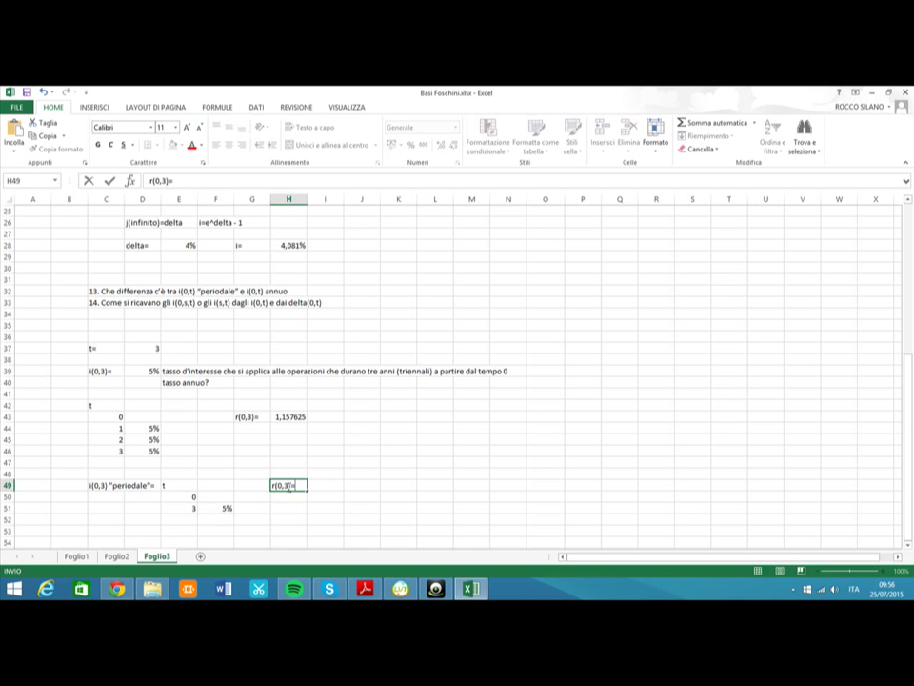
{"action": "left_click", "coordinate": [331, 485]}
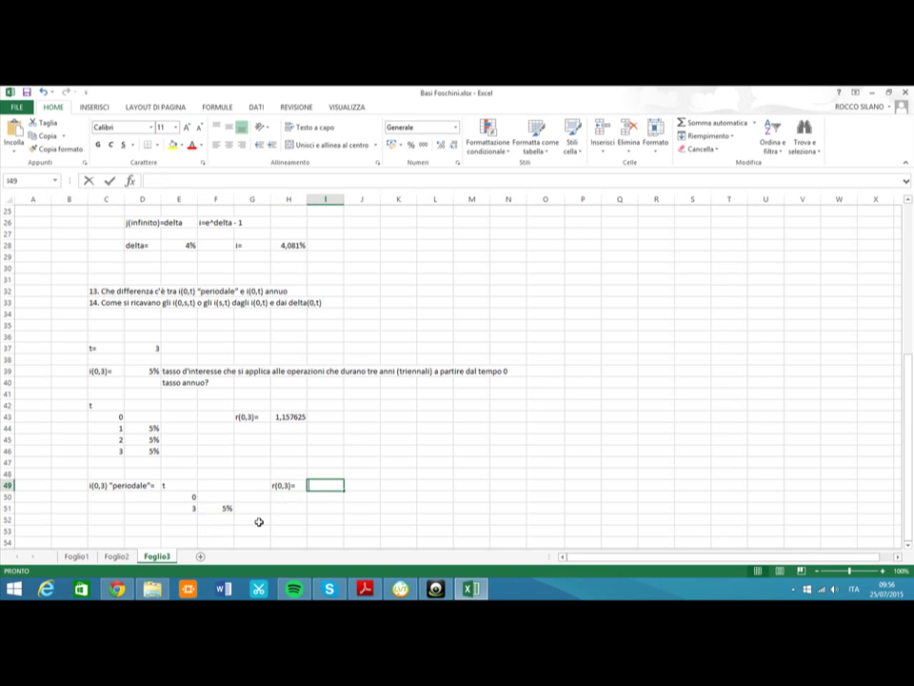
{"action": "type", "text": "=1+"}
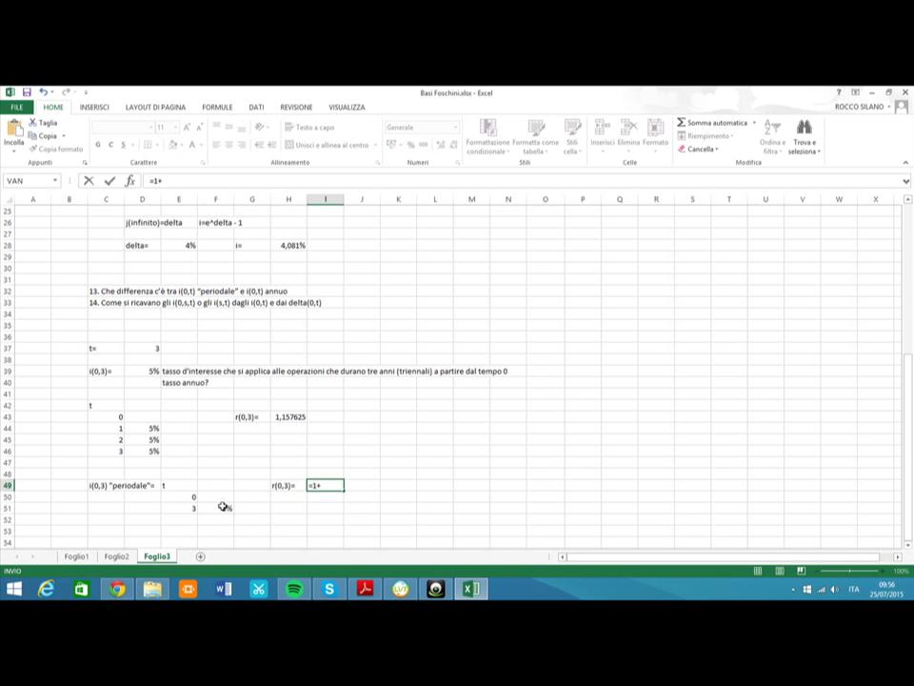
{"action": "left_click", "coordinate": [217, 510]}
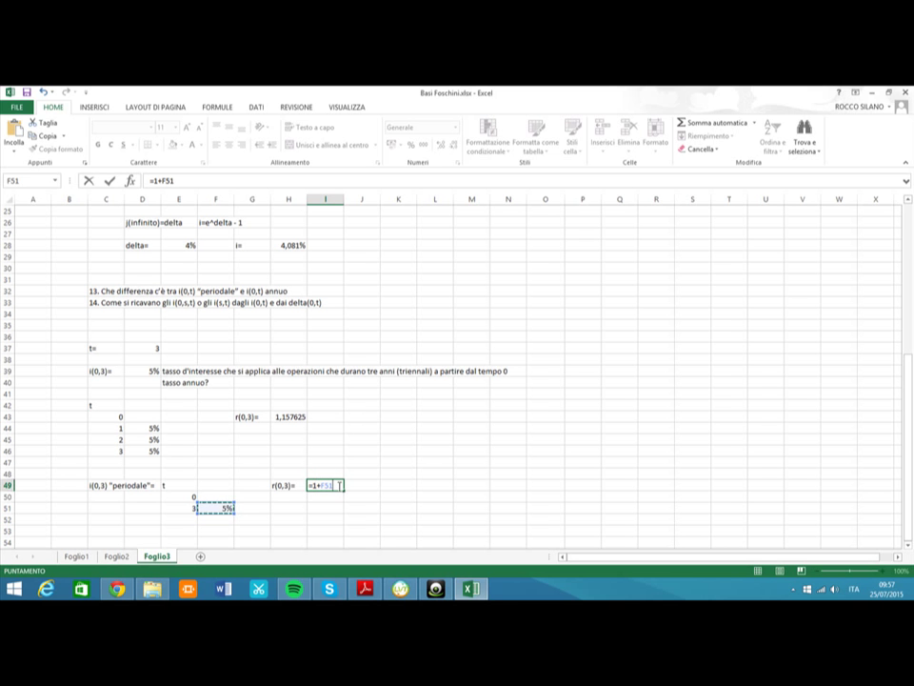
{"action": "left_click", "coordinate": [287, 512]}
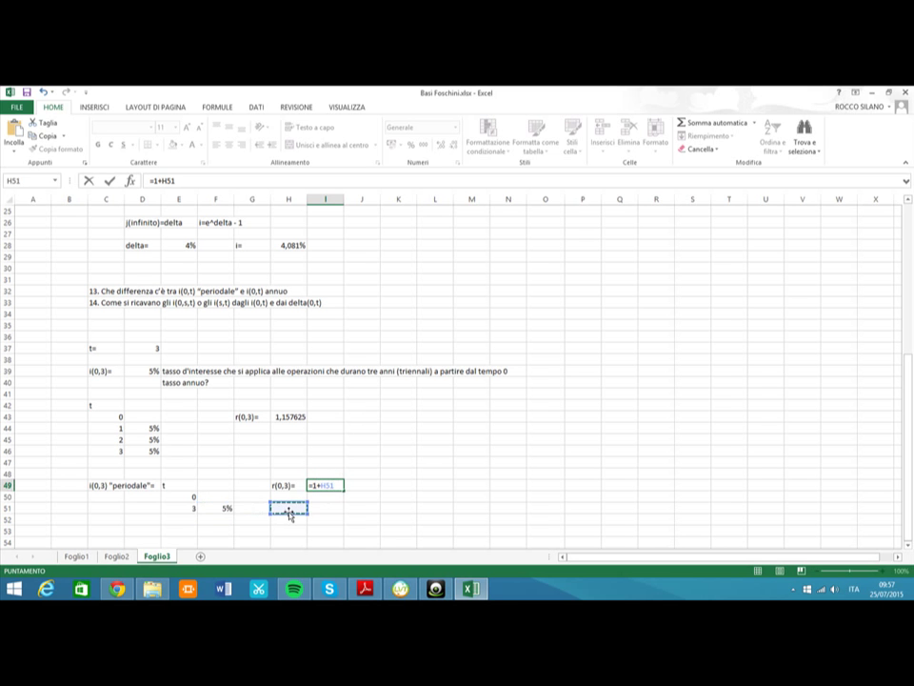
{"action": "left_click", "coordinate": [212, 509]}
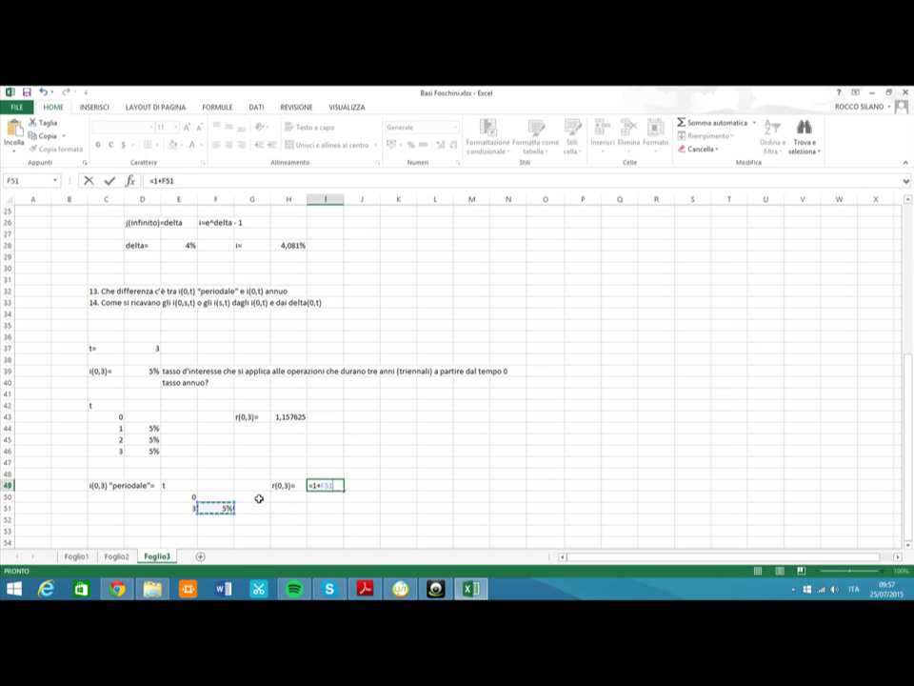
{"action": "key", "text": "Return"}
Format the factor in I49 in thousands-separator number style with five decimal places instead of as a percentage
{"action": "left_click", "coordinate": [331, 485]}
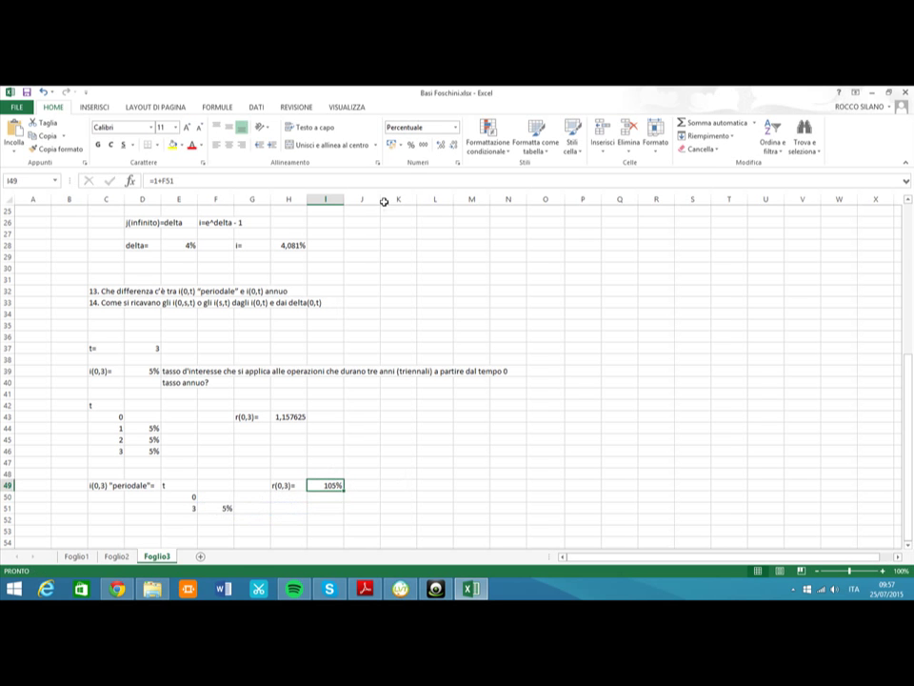
{"action": "left_click", "coordinate": [439, 144]}
{"action": "left_click", "coordinate": [439, 143]}
{"action": "left_click", "coordinate": [423, 144]}
{"action": "left_click", "coordinate": [439, 144]}
{"action": "left_click", "coordinate": [439, 144]}
{"action": "left_click", "coordinate": [439, 144]}
{"action": "left_click", "coordinate": [358, 497]}
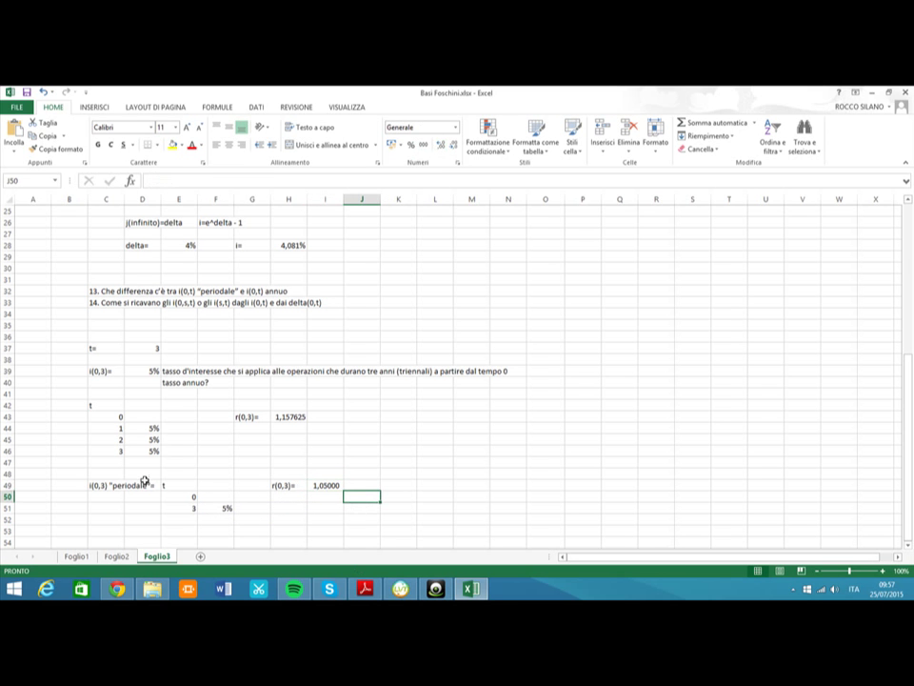
Build a half-year time column with the header "t" in C53 and values from 0 to 3 in steps of 0,5 in C54:C60
{"action": "scroll", "coordinate": [358, 451], "scroll_direction": "down", "scroll_amount": 2}
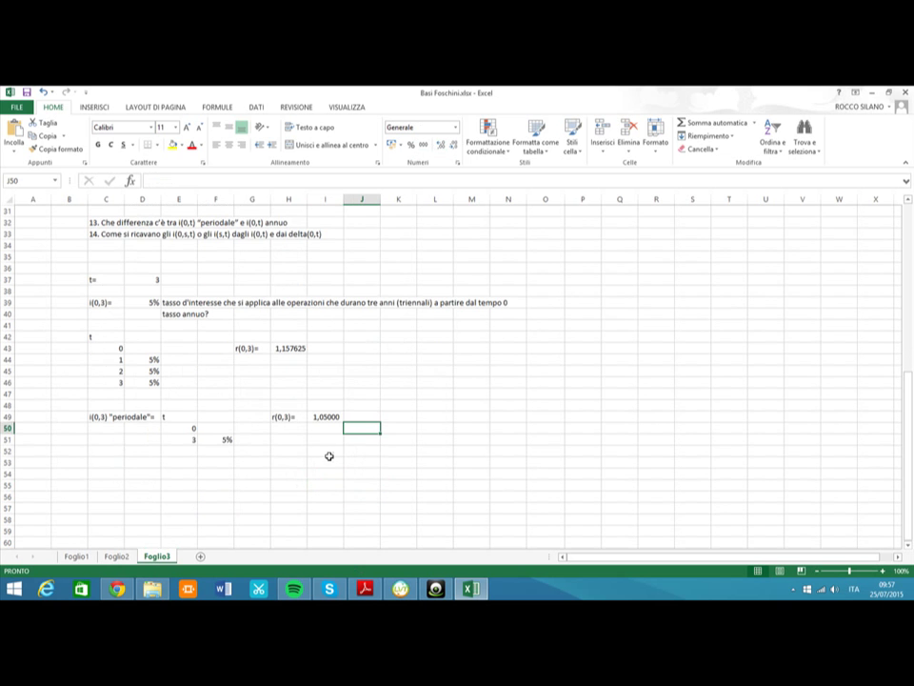
{"action": "left_click", "coordinate": [121, 460]}
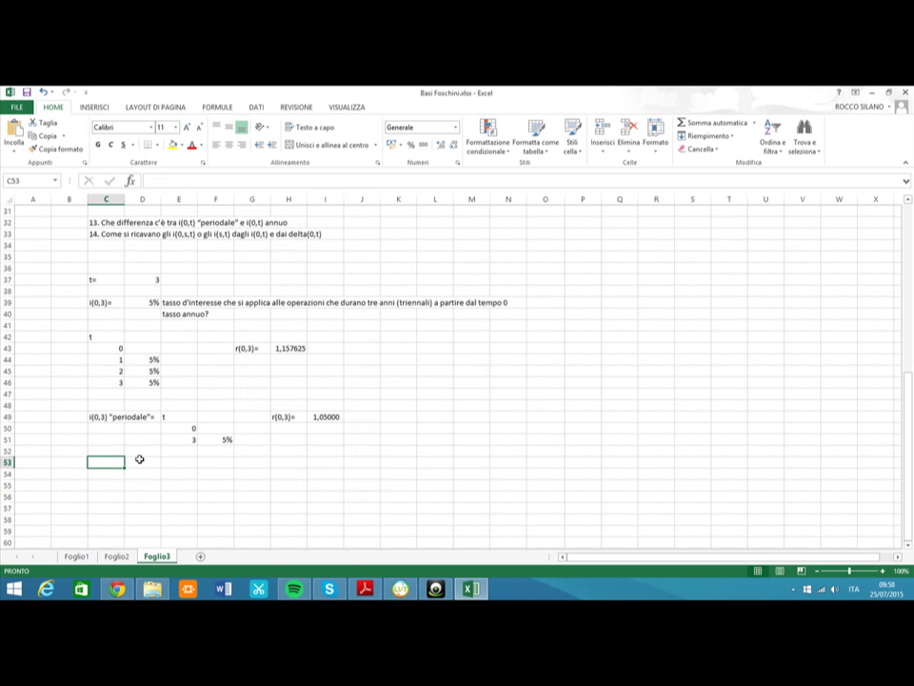
{"action": "type", "text": "t"}
{"action": "key", "text": "Return"}
{"action": "type", "text": "0"}
{"action": "key", "text": "Return"}
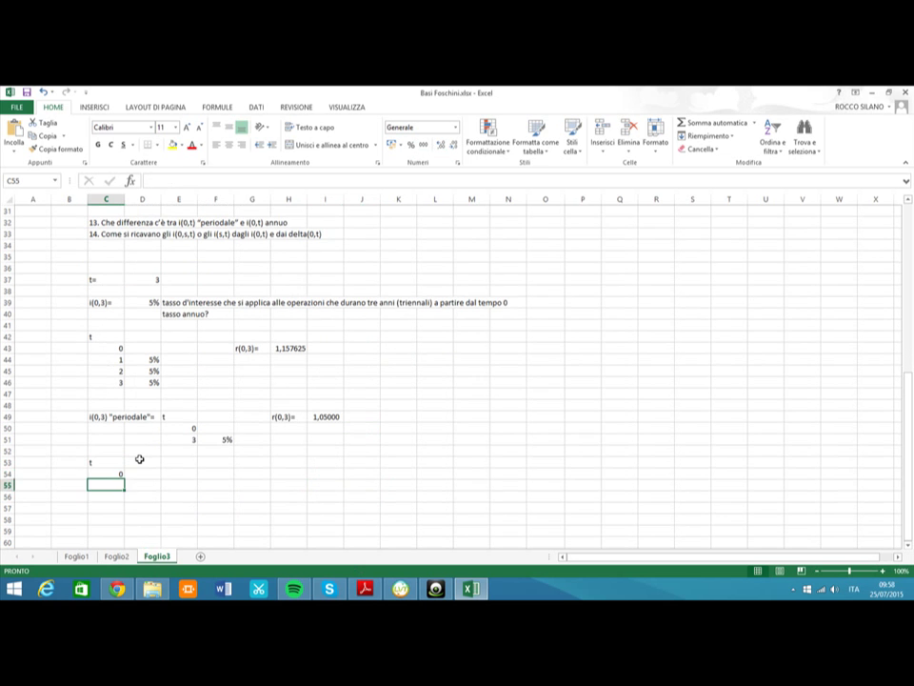
{"action": "type", "text": "0,5"}
{"action": "key", "text": "Return"}
{"action": "type", "text": "1"}
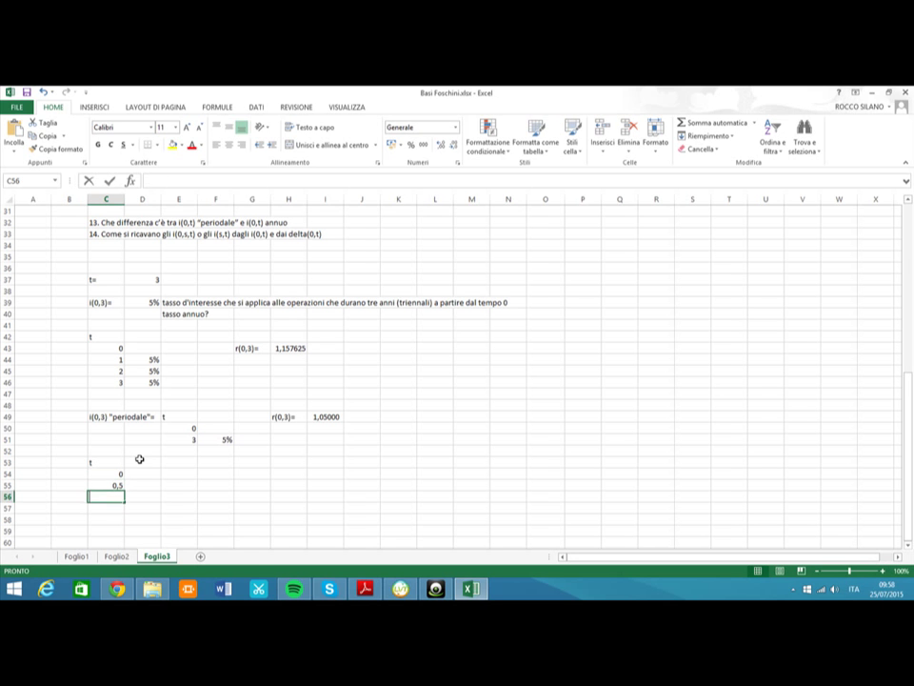
{"action": "key", "text": "Return"}
{"action": "left_click_drag", "start_coordinate": [120, 482], "coordinate": [122, 545]}
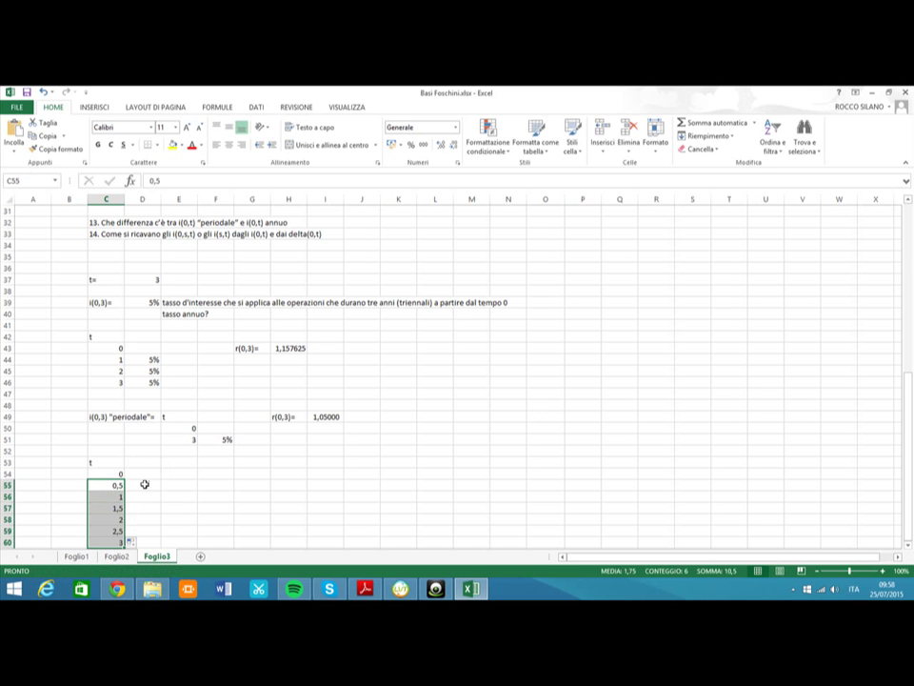
Enter 5% in D55 and fill it down to D60, beside times 0,5 to 3
{"action": "left_click", "coordinate": [145, 484]}
{"action": "type", "text": "5%"}
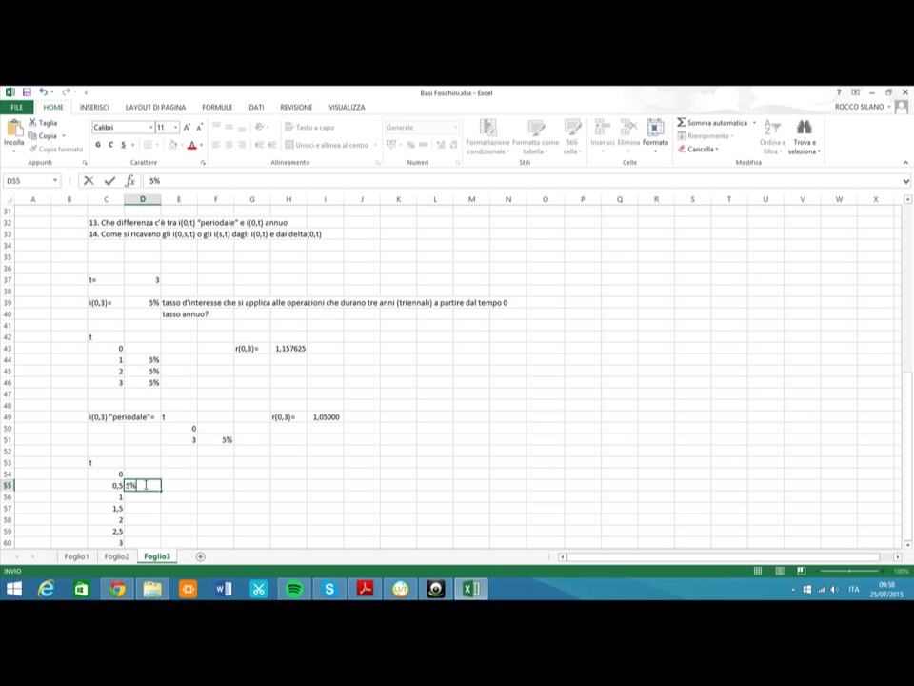
{"action": "key", "text": "Return"}
{"action": "left_click", "coordinate": [154, 485]}
{"action": "mouse_move", "coordinate": [161, 493]}
{"action": "left_mouse_down"}
{"action": "mouse_move", "coordinate": [162, 553]}
{"action": "mouse_move", "coordinate": [159, 495]}
{"action": "mouse_move", "coordinate": [159, 503]}
{"action": "left_mouse_up"}
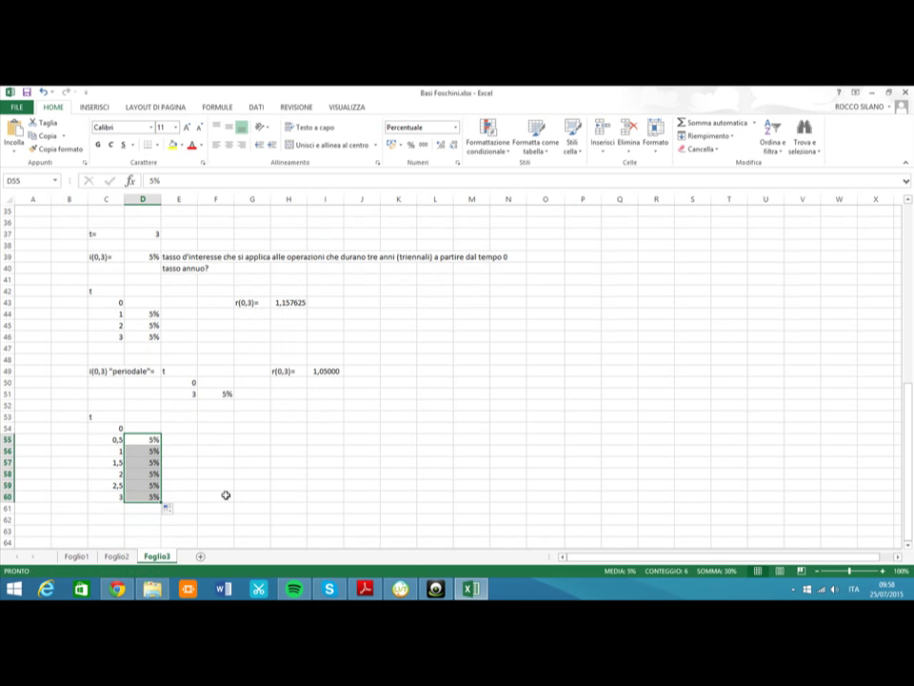
{"action": "left_click", "coordinate": [216, 496]}
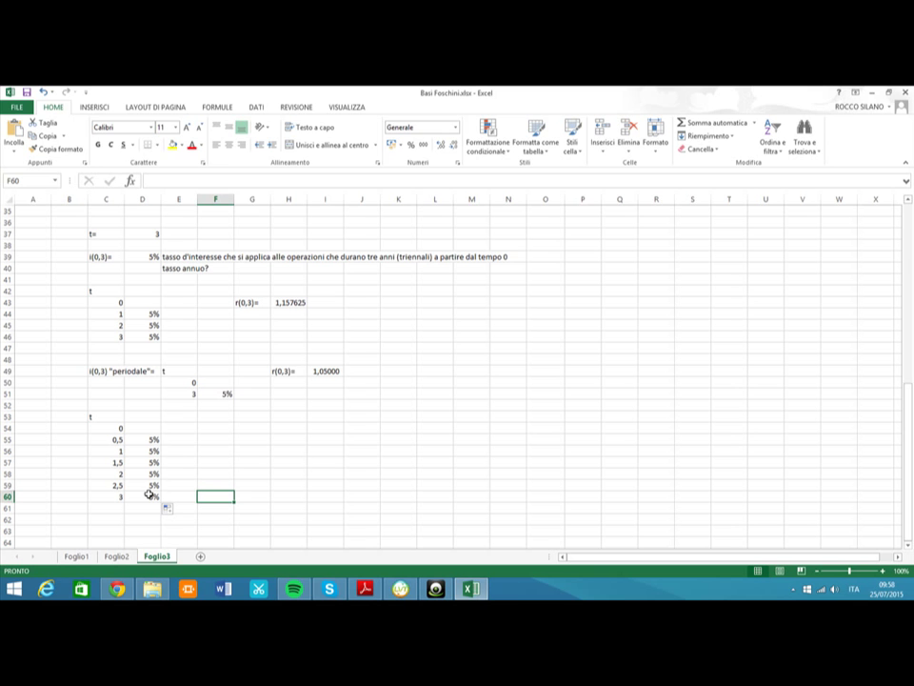
Enter the label "r(0,3)=" in G56, beside the half-year table
{"action": "left_click", "coordinate": [252, 449]}
{"action": "type", "text": "r("}
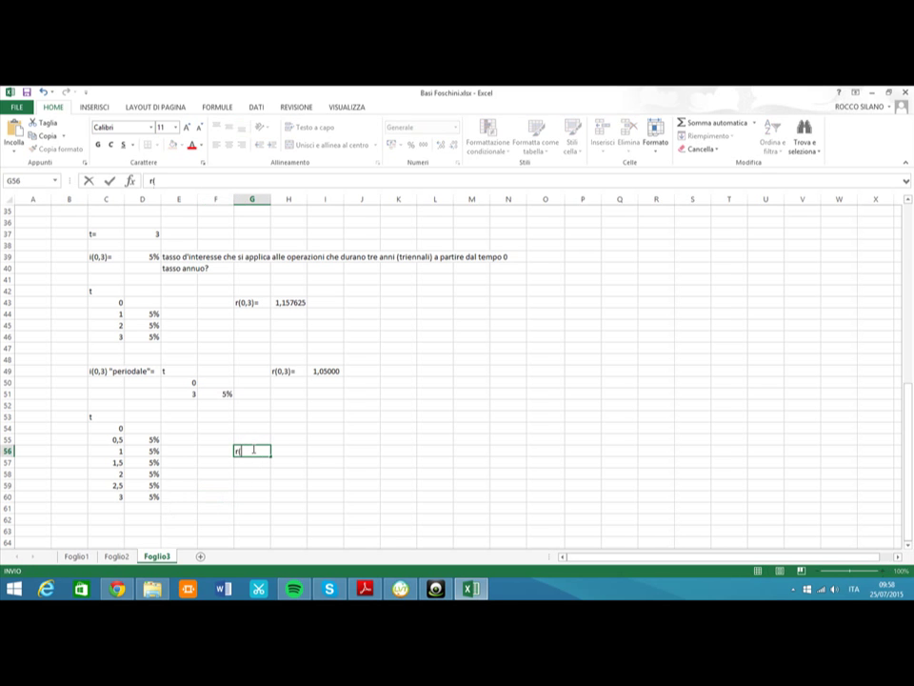
{"action": "type", "text": "0,3)="}
{"action": "left_click", "coordinate": [276, 485]}
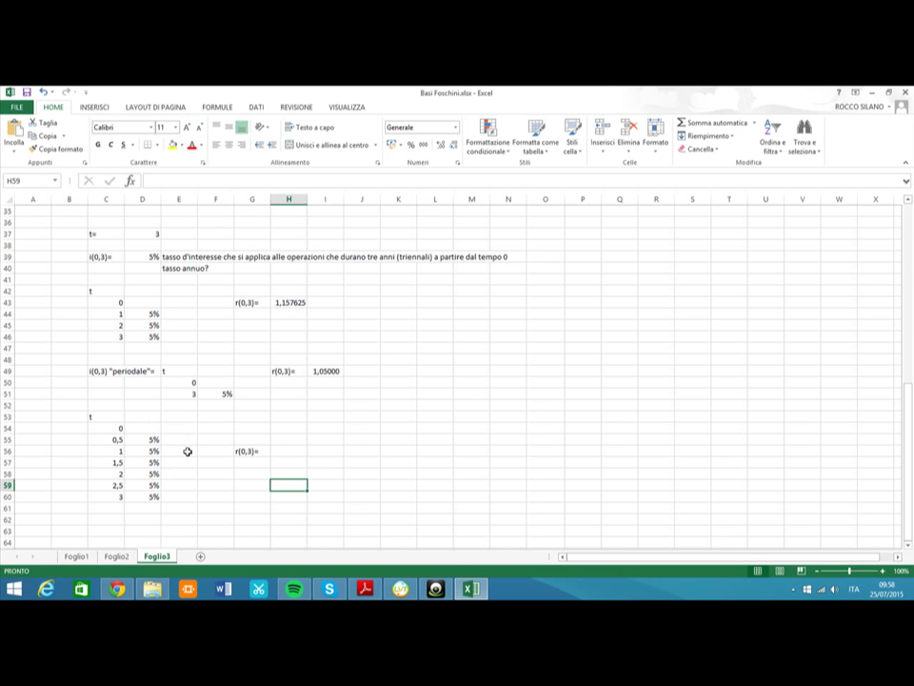
Calculate the accumulation factor over six half-year periods in H56 with the formula =(1+D39)^6
{"action": "left_click", "coordinate": [296, 450]}
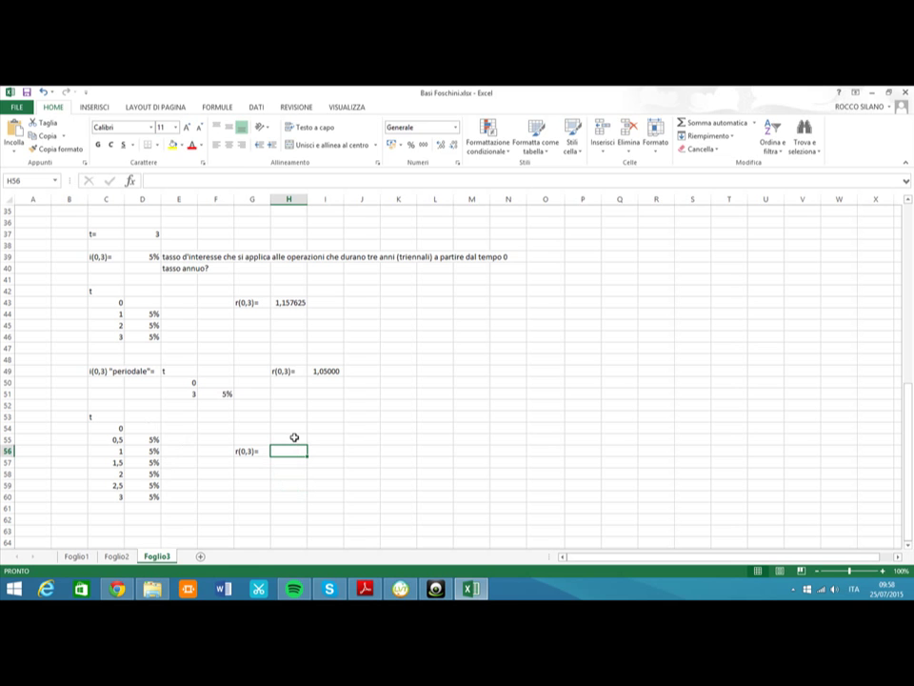
{"action": "type", "text": "=(1+"}
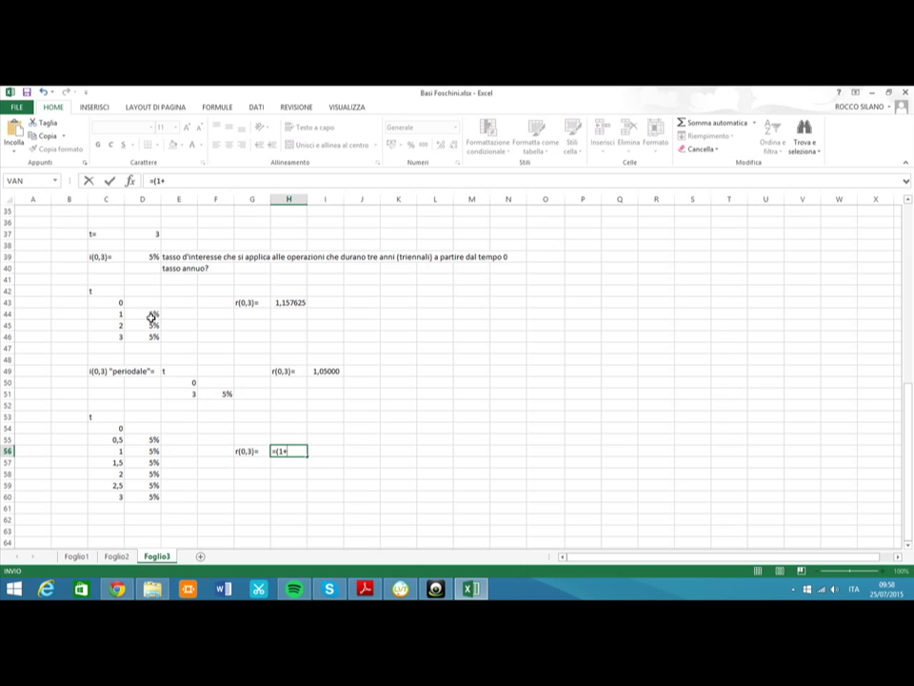
{"action": "left_click", "coordinate": [152, 256]}
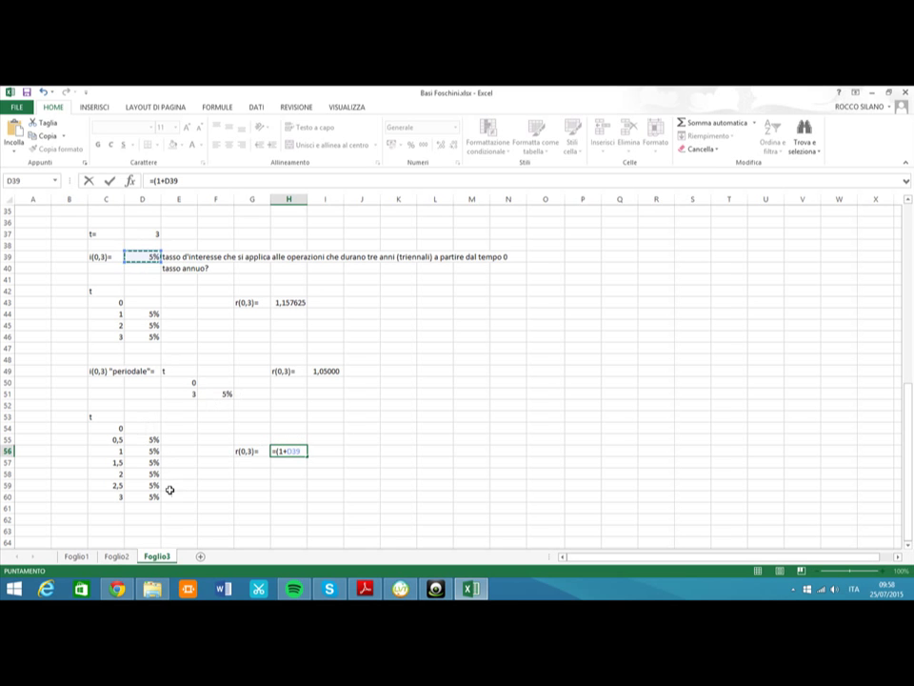
{"action": "type", "text": ")^6"}
{"action": "key", "text": "Return"}
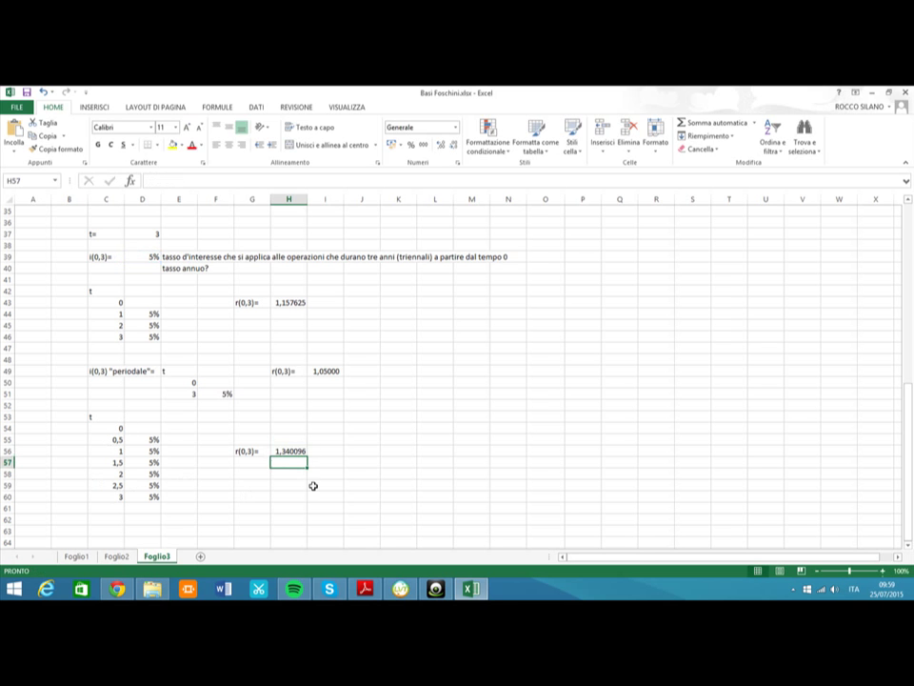
{"action": "left_click", "coordinate": [351, 496]}
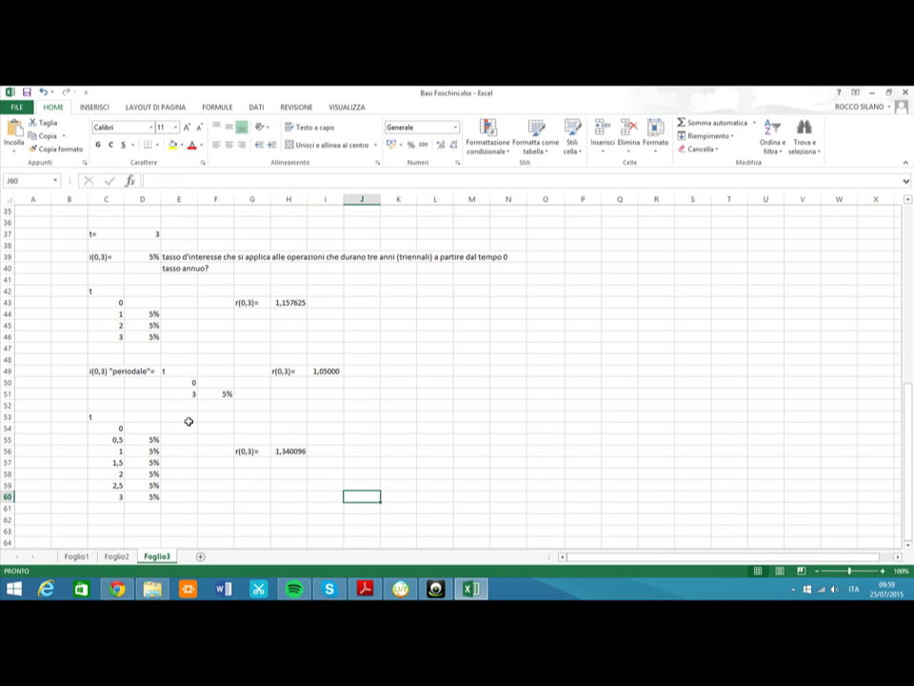
Enter the note "nel caso in cui i(0,3) sia semestrale" in G53, beside the half-year table
{"action": "left_click", "coordinate": [244, 416]}
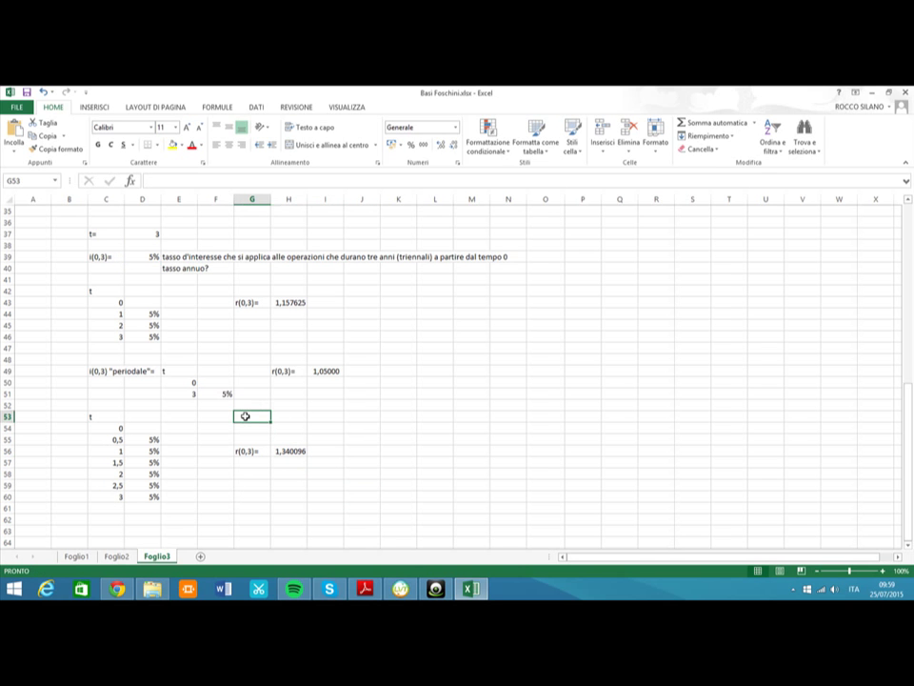
{"action": "type", "text": "nel caso in"}
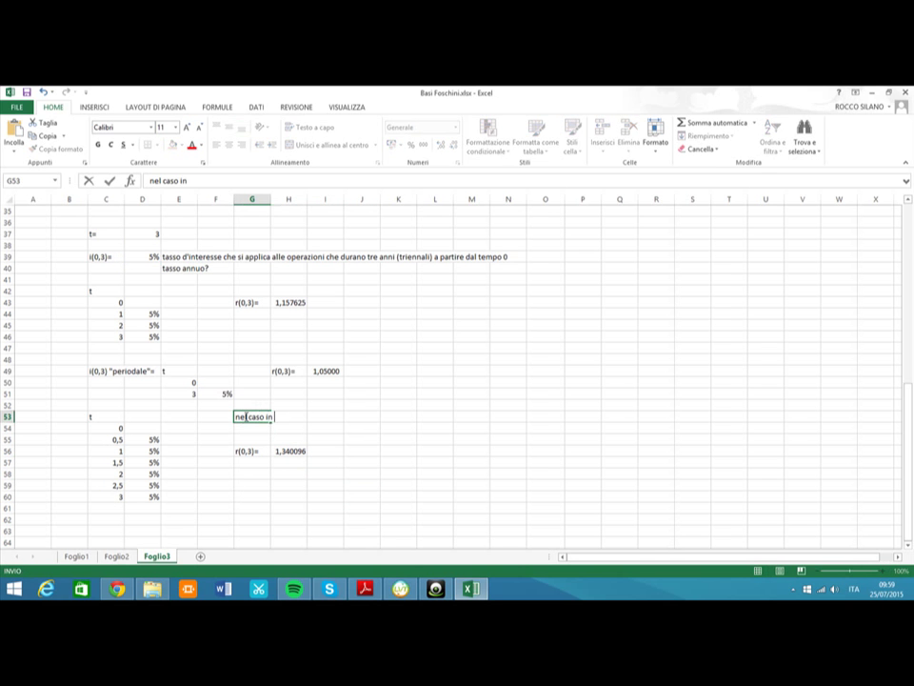
{"action": "type", "text": " cui i(0,3) sia semestra"}
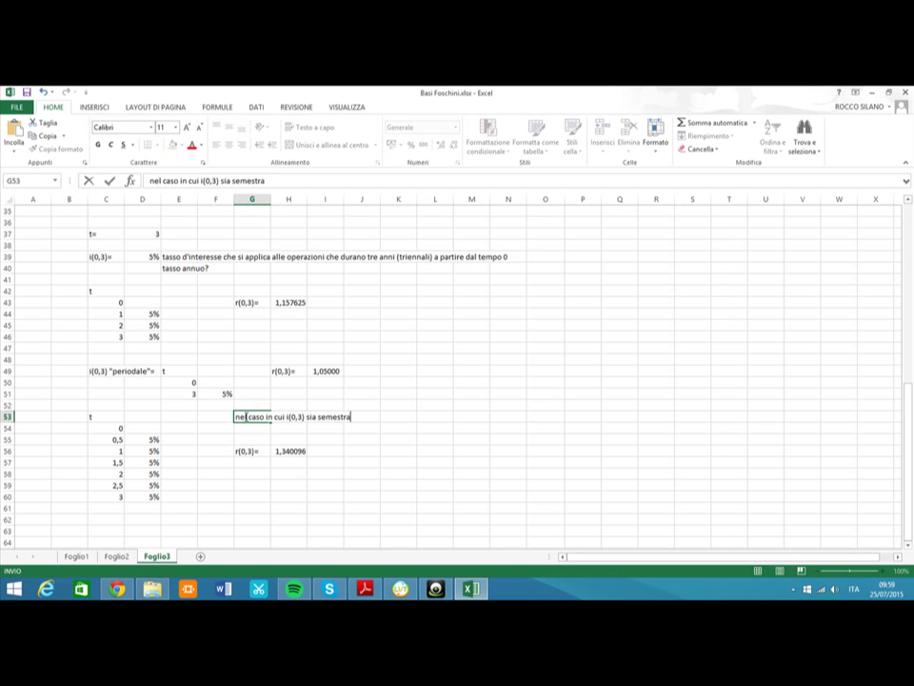
{"action": "type", "text": "le"}
{"action": "left_click", "coordinate": [322, 440]}
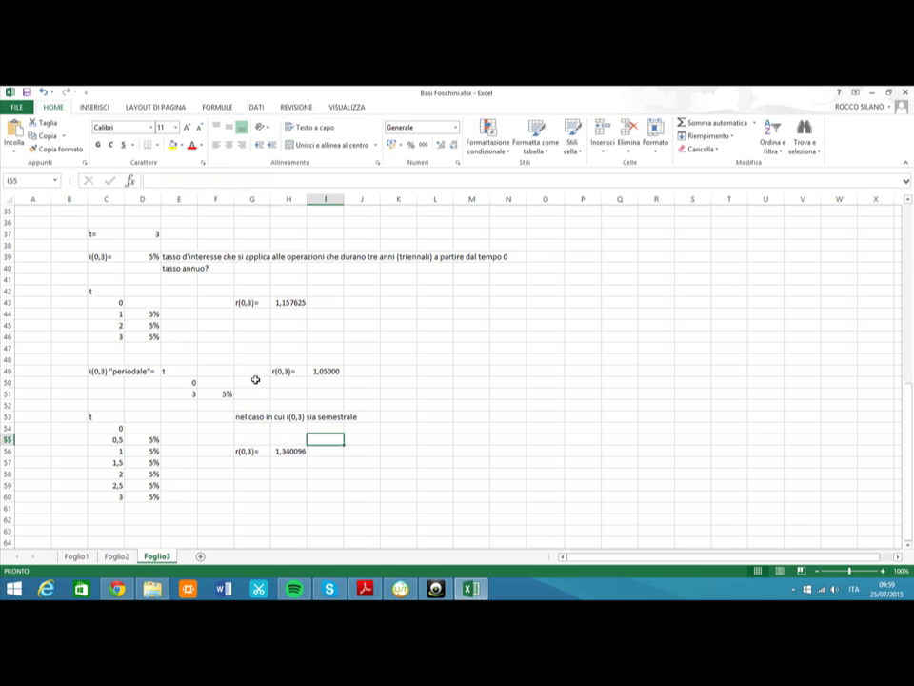
Enter the note "nel caso in cui i(0,3) sia annuo" in E42, beside the annual table
{"action": "left_click", "coordinate": [217, 359]}
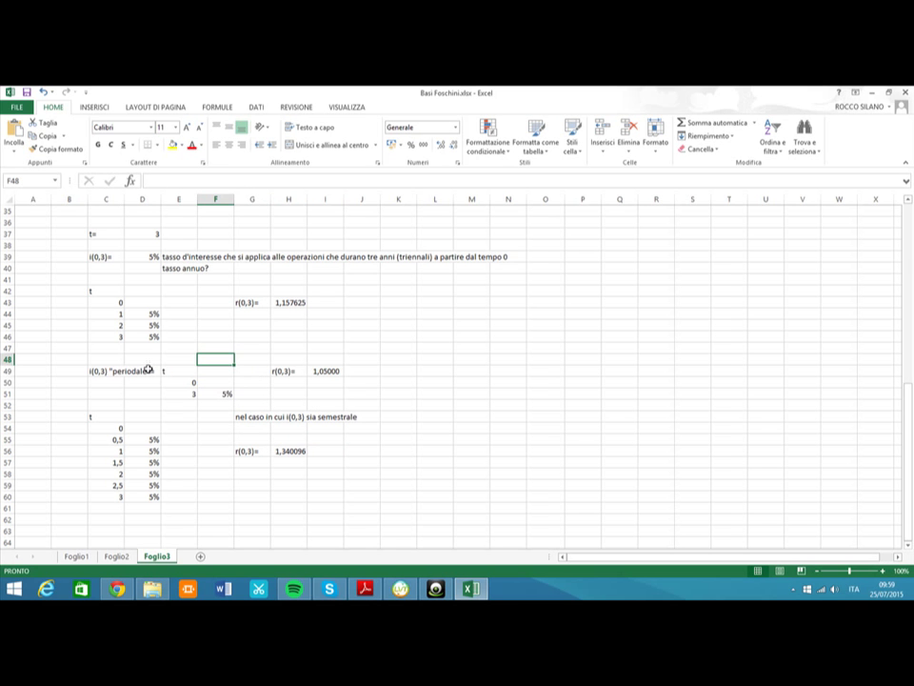
{"action": "left_click", "coordinate": [174, 289]}
{"action": "left_click", "coordinate": [244, 290]}
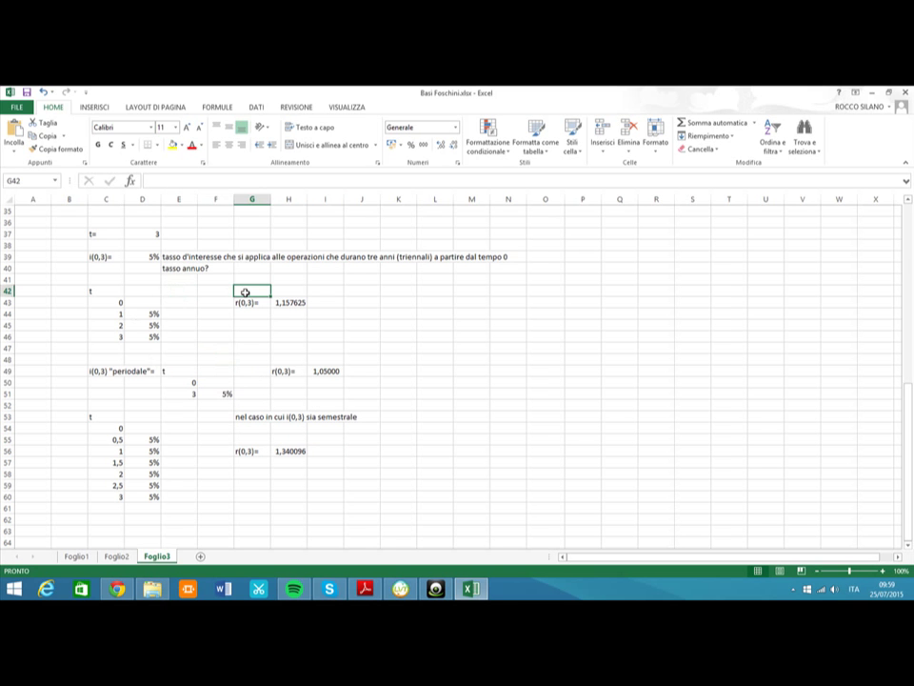
{"action": "left_click", "coordinate": [180, 289]}
{"action": "type", "text": "nel c"}
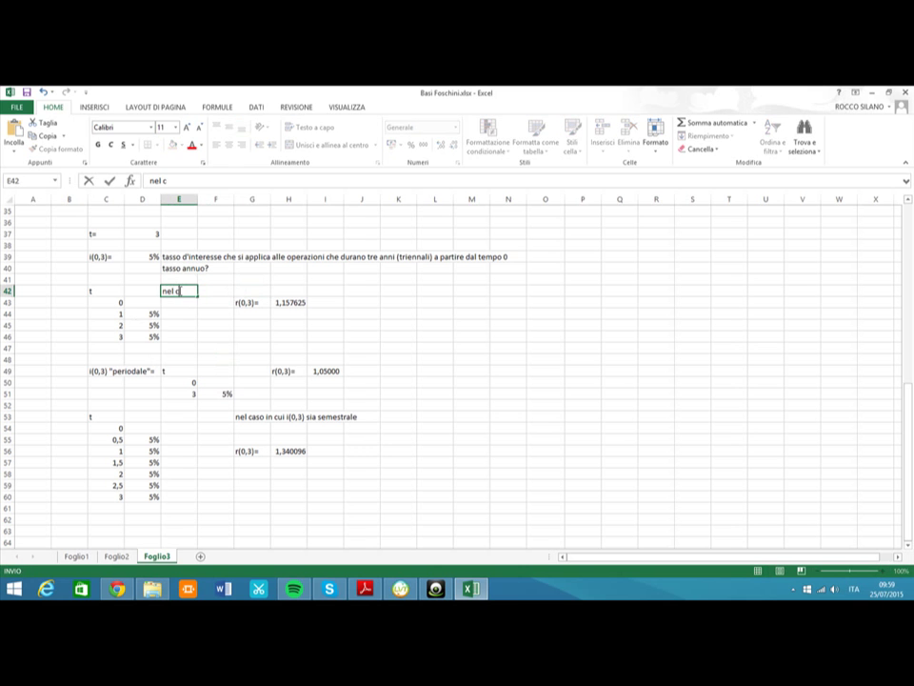
{"action": "type", "text": "aso in cui i(0,3) sia "}
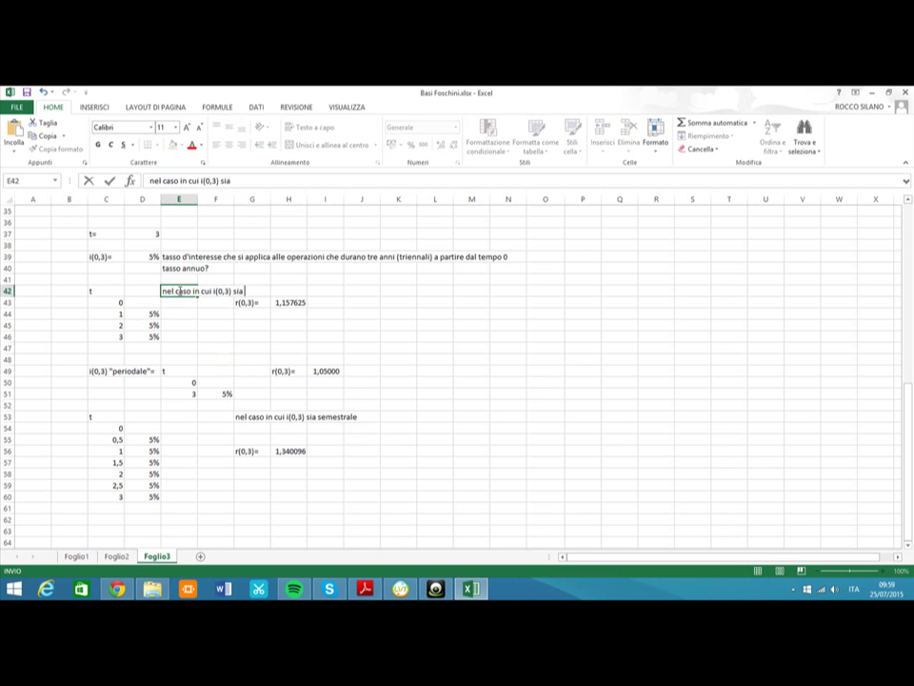
{"action": "type", "text": "annuo"}
{"action": "left_click", "coordinate": [441, 449]}
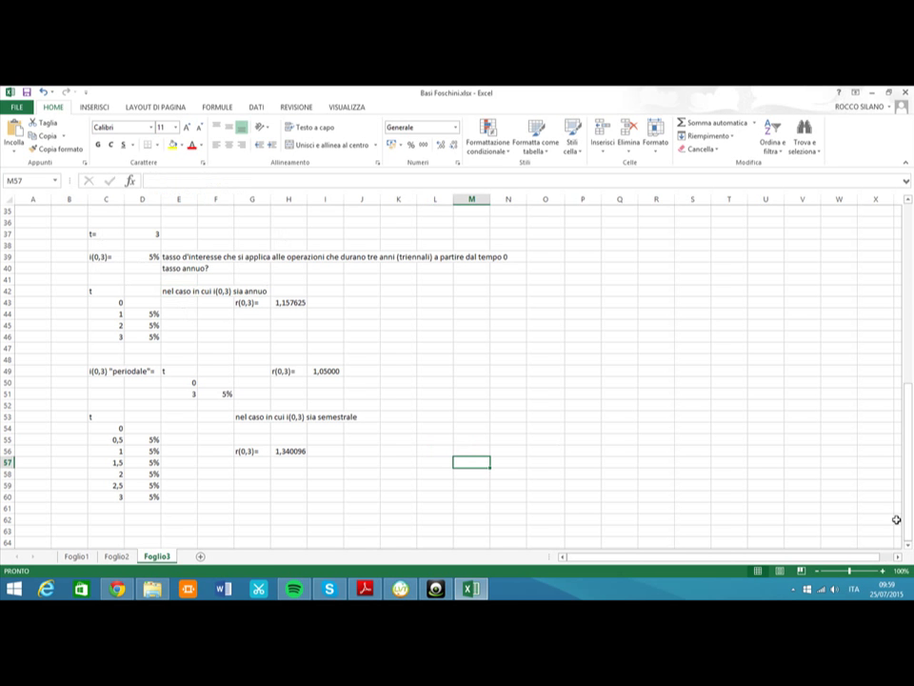
Enter the one-year rate in row 63: "i(0,1)=" in C63, 2% in D63 and "annuo" in E63
{"action": "scroll", "coordinate": [457, 380], "scroll_direction": "down", "scroll_amount": 3}
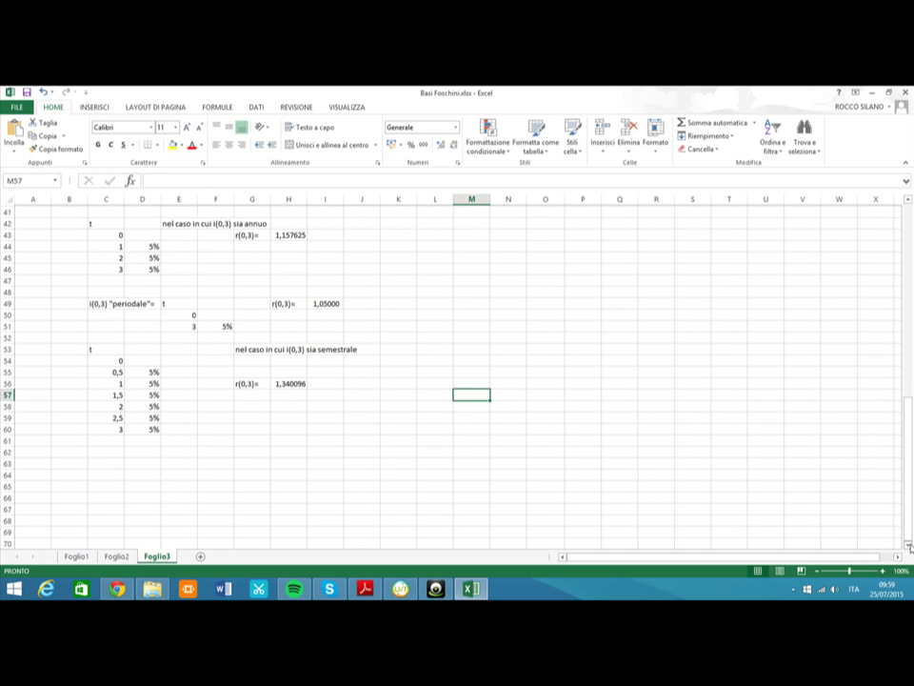
{"action": "left_click", "coordinate": [93, 436]}
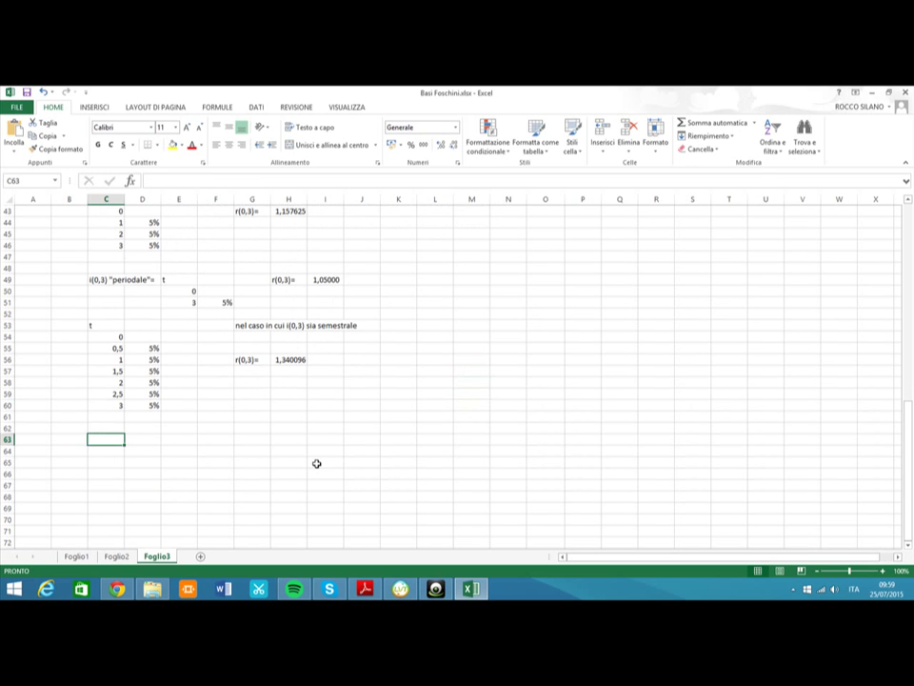
{"action": "type", "text": "i(0,"}
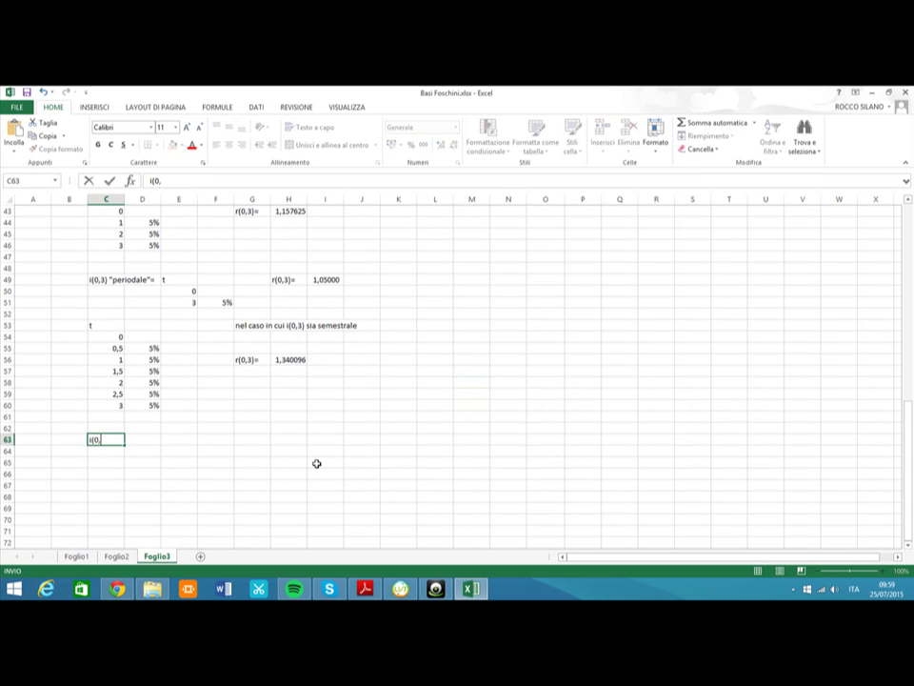
{"action": "type", "text": "1)="}
{"action": "left_click", "coordinate": [150, 438]}
{"action": "type", "text": "2%"}
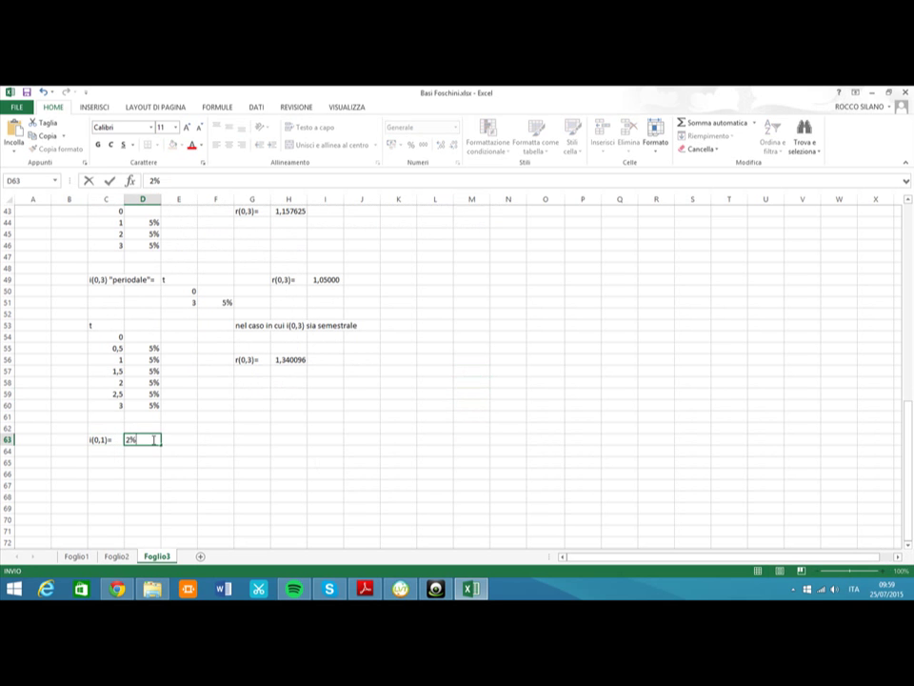
{"action": "left_click", "coordinate": [181, 438]}
{"action": "type", "text": "annuo"}
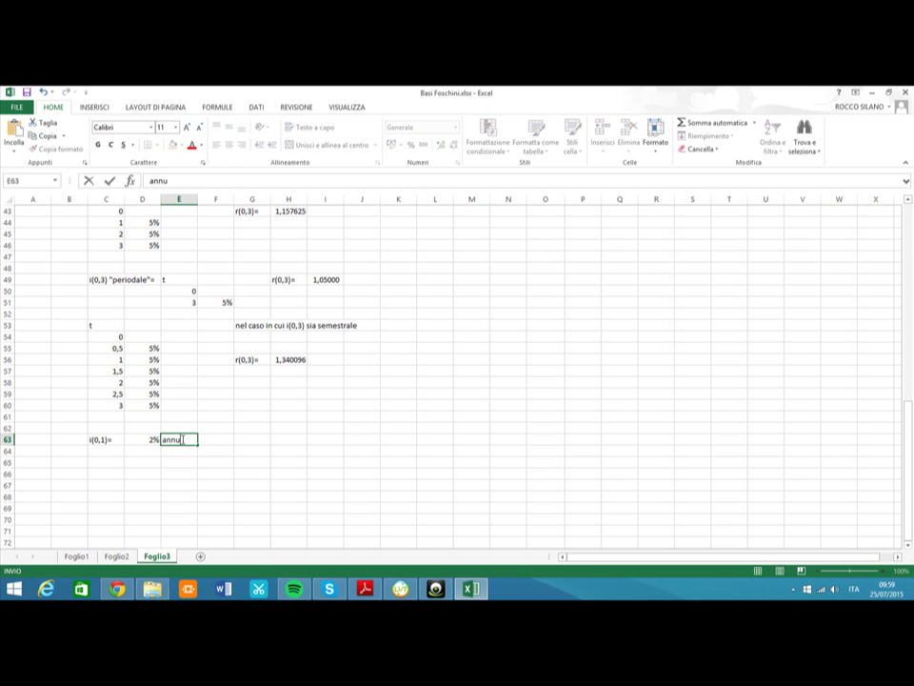
{"action": "left_click", "coordinate": [212, 481]}
Add the two-year rate in row 64: "i(0,2)=" in C64, 1,8% in D64 and "annuo" in E64
{"action": "left_click", "coordinate": [105, 451]}
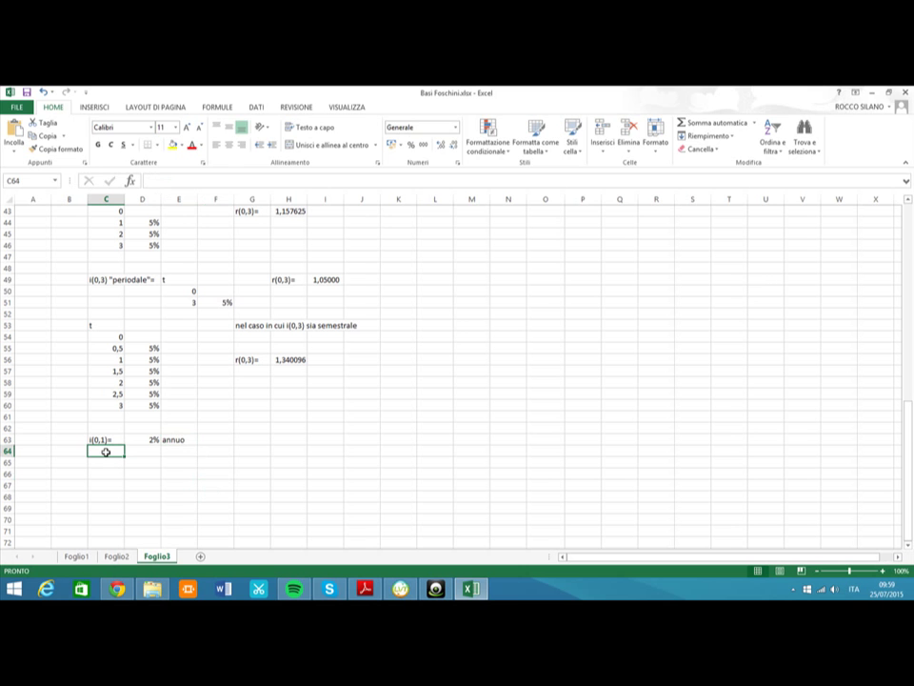
{"action": "type", "text": "i(0,1)="}
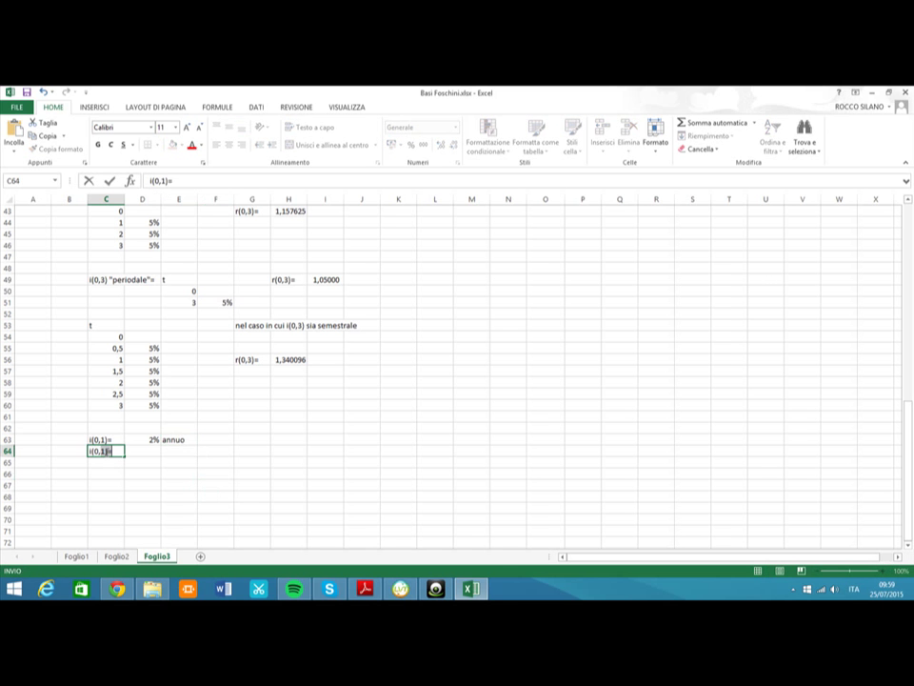
{"action": "type", "text": "2)="}
{"action": "left_click", "coordinate": [153, 453]}
{"action": "type", "text": "1,8%"}
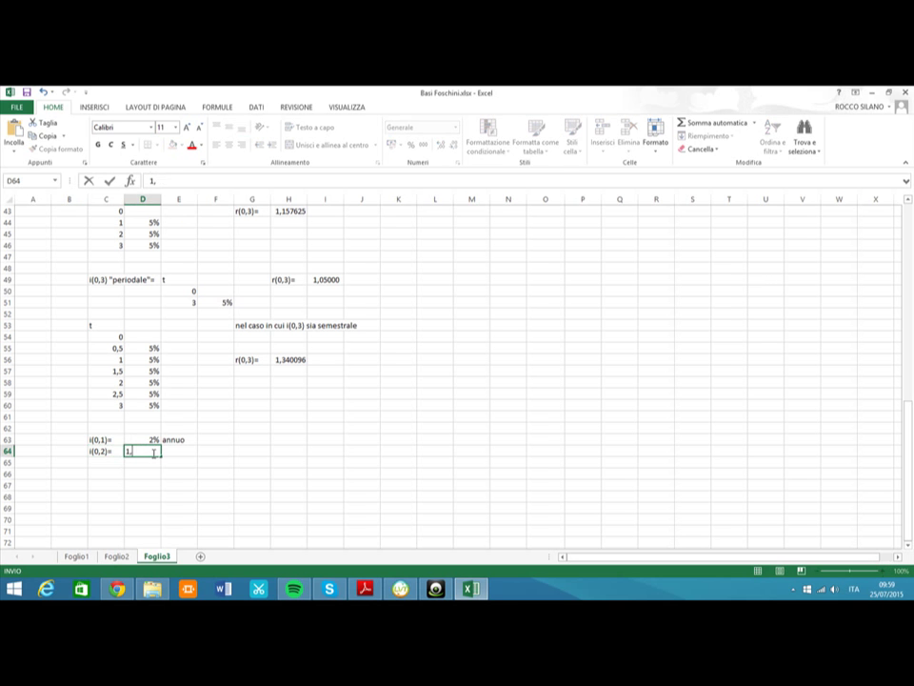
{"action": "left_click", "coordinate": [175, 451]}
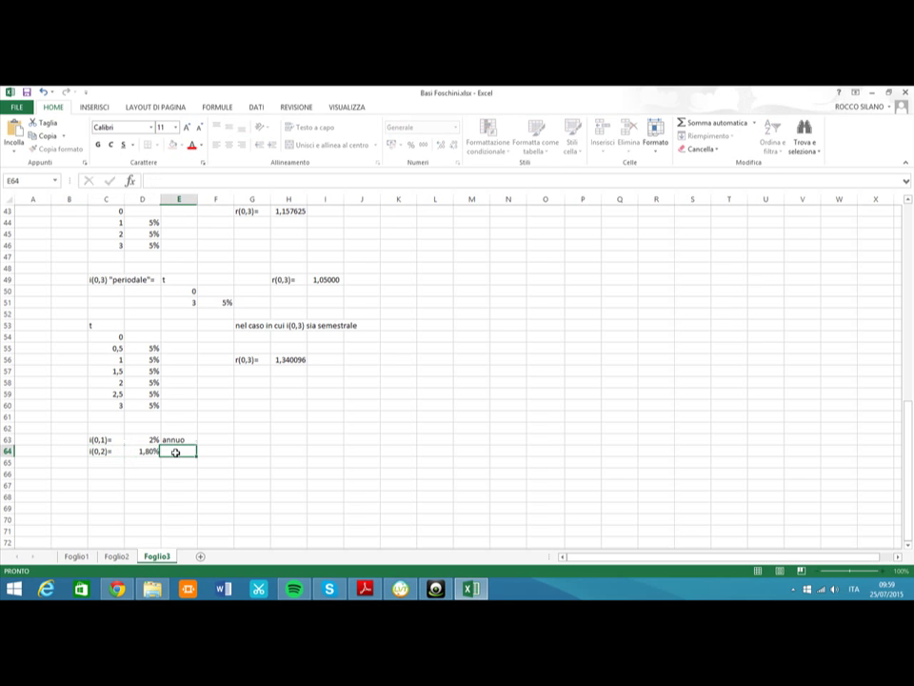
{"action": "type", "text": "annuo"}
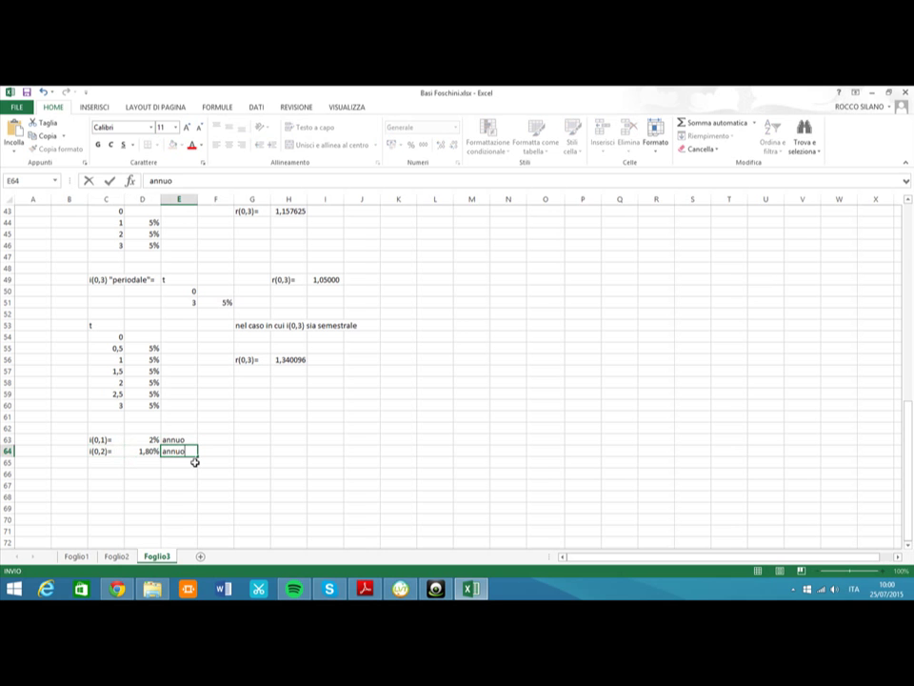
{"action": "left_click", "coordinate": [203, 472]}
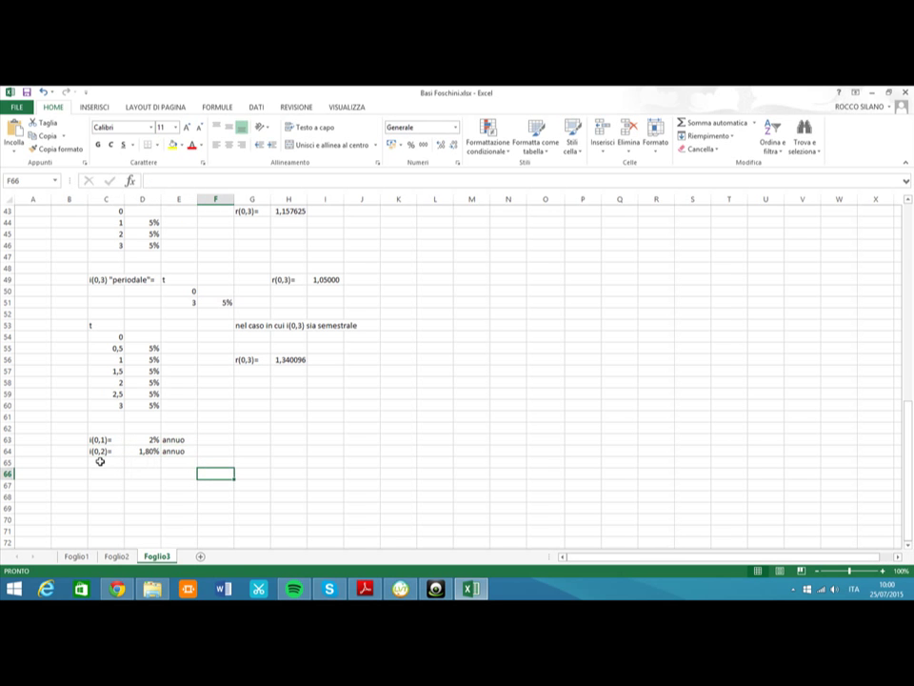
Add the three-year rate in row 65: "i(0,3)=" in C65, 2,50% in D65 and "annuo" in E65
{"action": "left_click", "coordinate": [100, 461]}
{"action": "type", "text": "i(0,2)="}
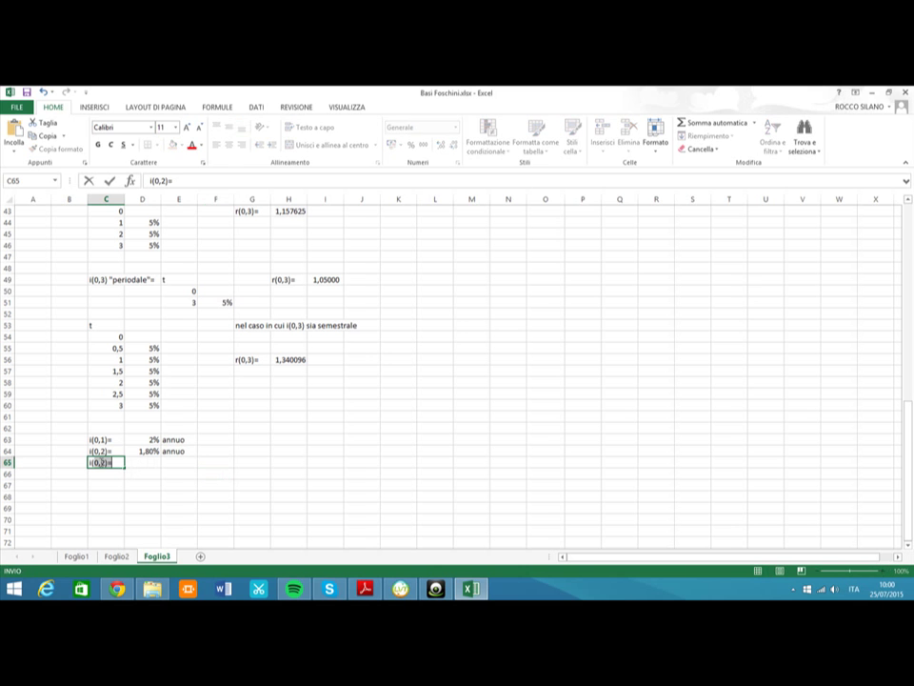
{"action": "key", "text": "BackSpace"}
{"action": "key", "text": "BackSpace"}
{"action": "key", "text": "BackSpace"}
{"action": "type", "text": "3)="}
{"action": "left_click", "coordinate": [137, 463]}
{"action": "type", "text": "2,"}
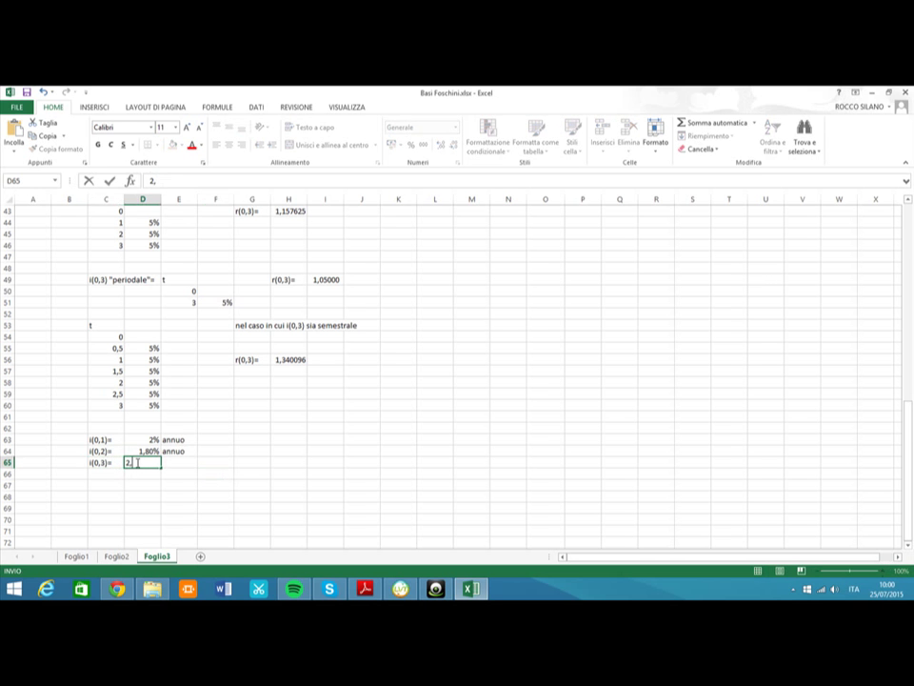
{"action": "type", "text": "50%"}
{"action": "left_click", "coordinate": [175, 463]}
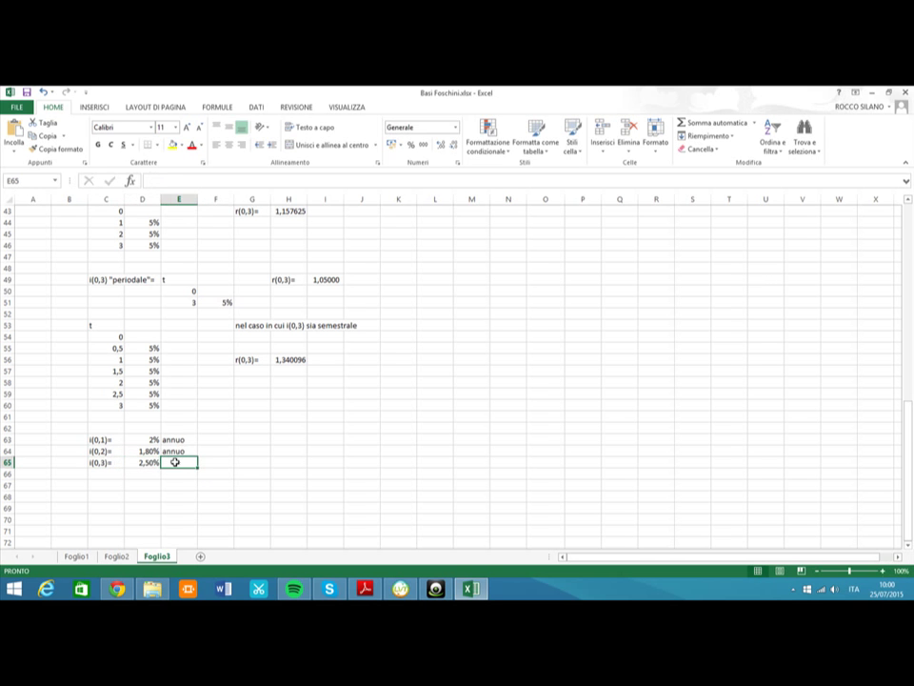
{"action": "type", "text": "annuo"}
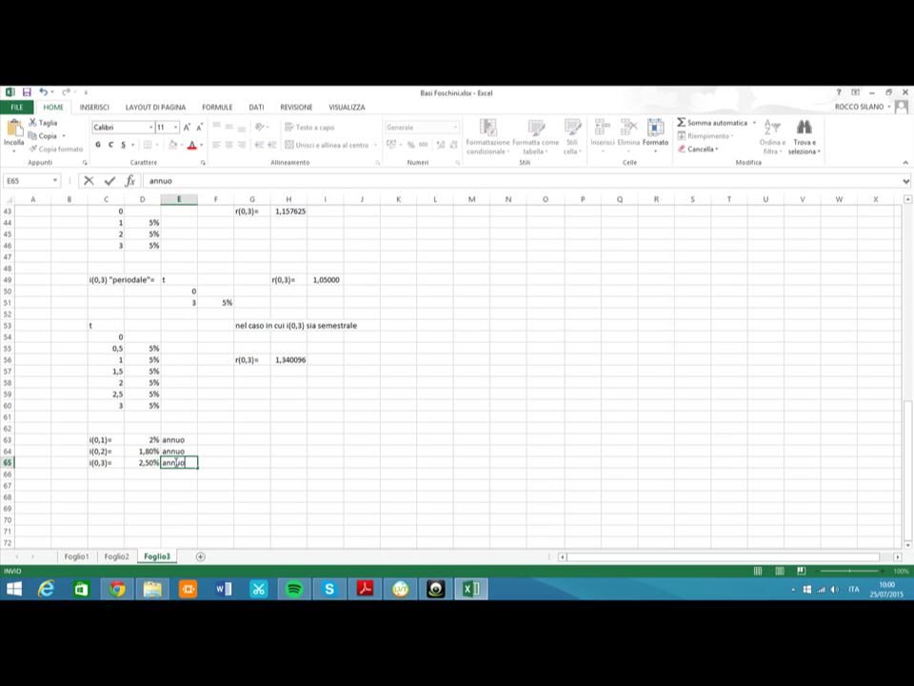
{"action": "left_click", "coordinate": [325, 484]}
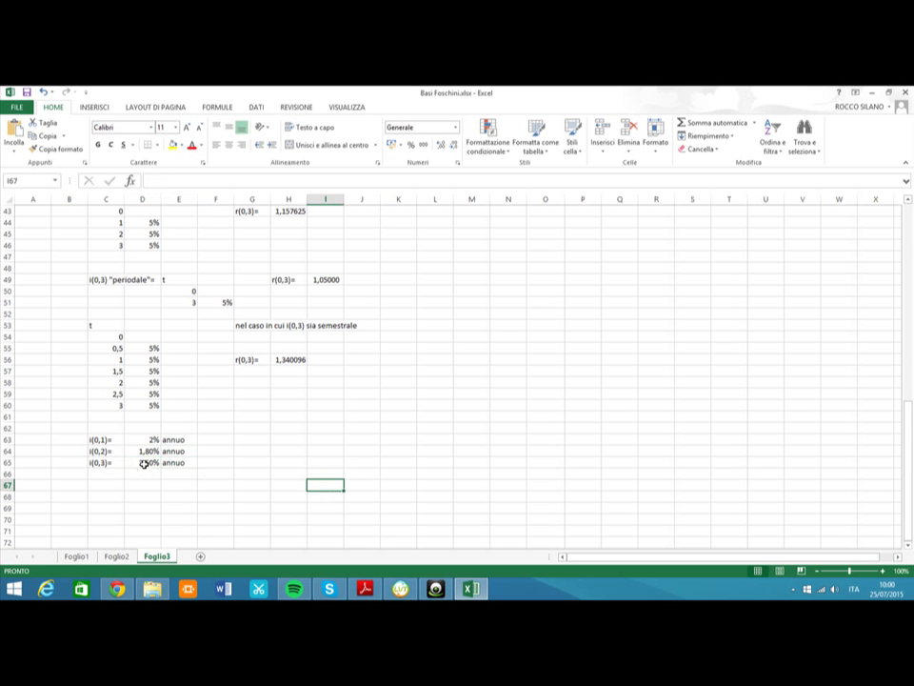
Build a time column with the header "t" in H62 and the values 0, 1, 2 and 3 in H63:H66
{"action": "left_click", "coordinate": [288, 430]}
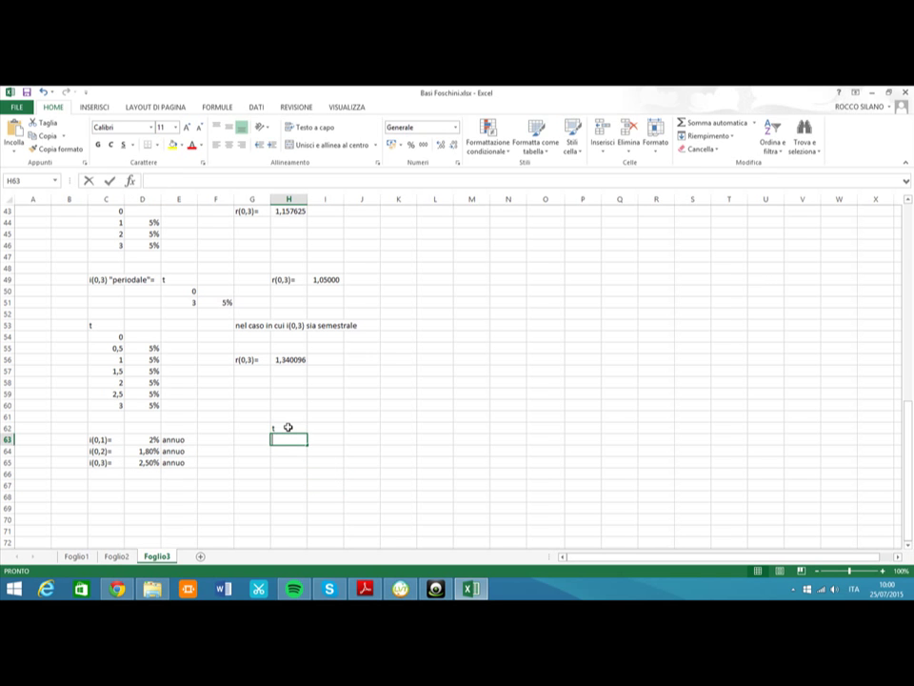
{"action": "type", "text": "0"}
{"action": "key", "text": "Return"}
{"action": "type", "text": "1"}
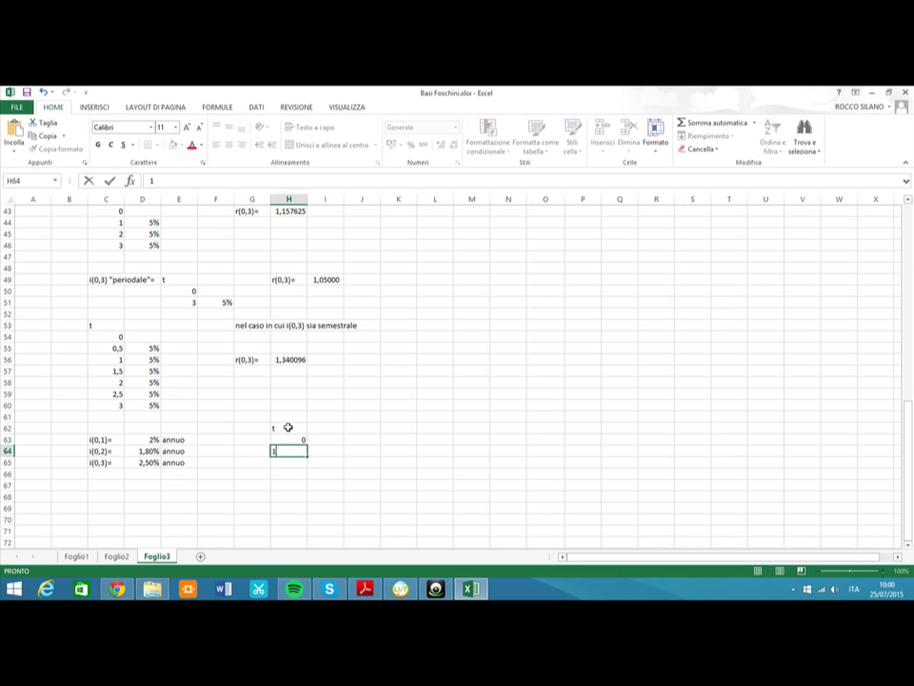
{"action": "key", "text": "Return"}
{"action": "type", "text": "2"}
{"action": "key", "text": "Return"}
{"action": "type", "text": "3"}
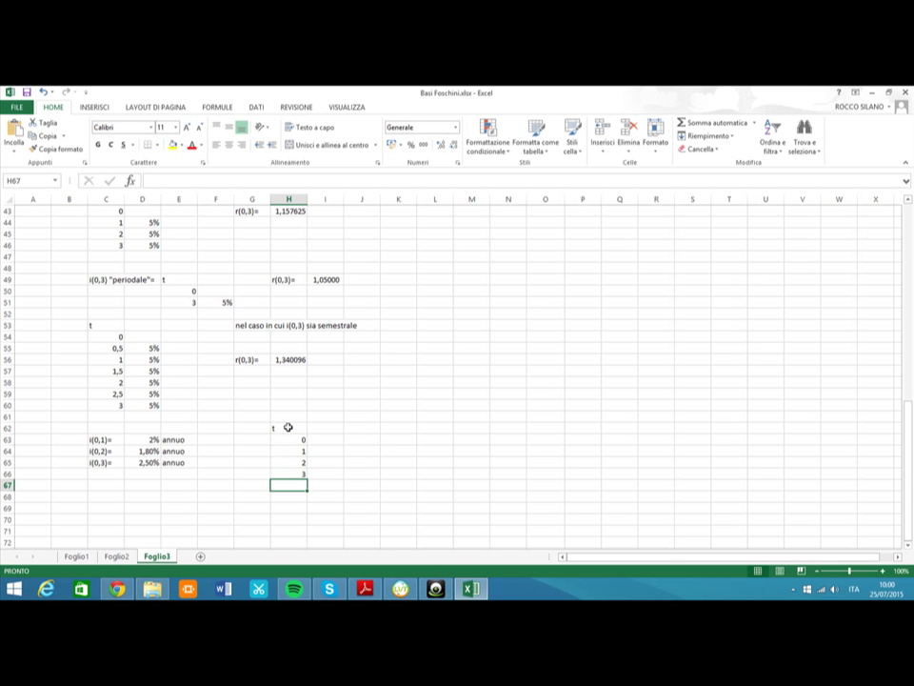
Enter the rates 2%, 1,80% and 2,50% in I64:I66, beside times 1, 2 and 3
{"action": "left_click", "coordinate": [332, 451]}
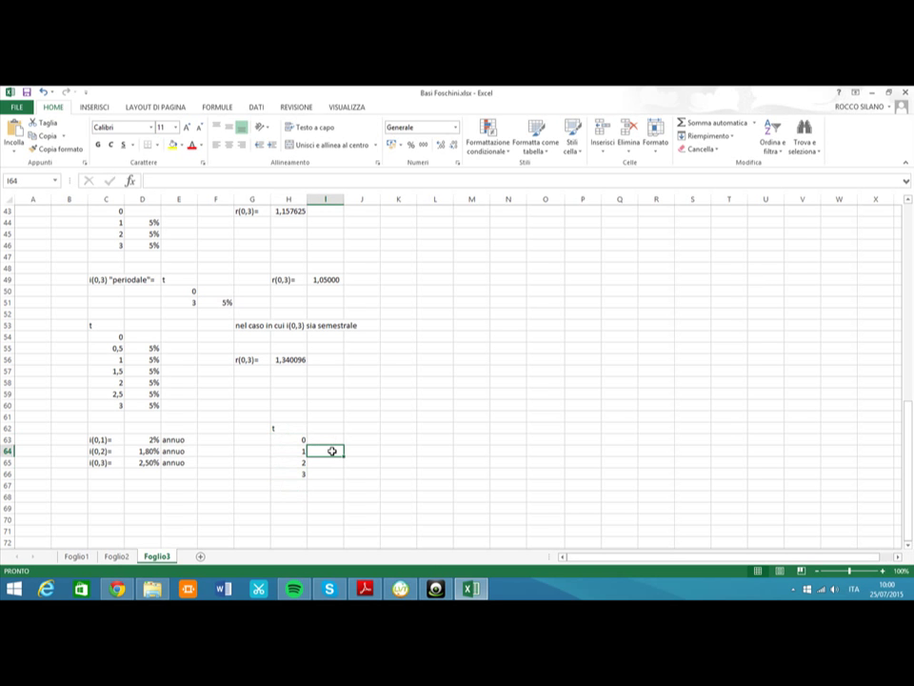
{"action": "type", "text": "2%"}
{"action": "key", "text": "Return"}
{"action": "type", "text": "1,8"}
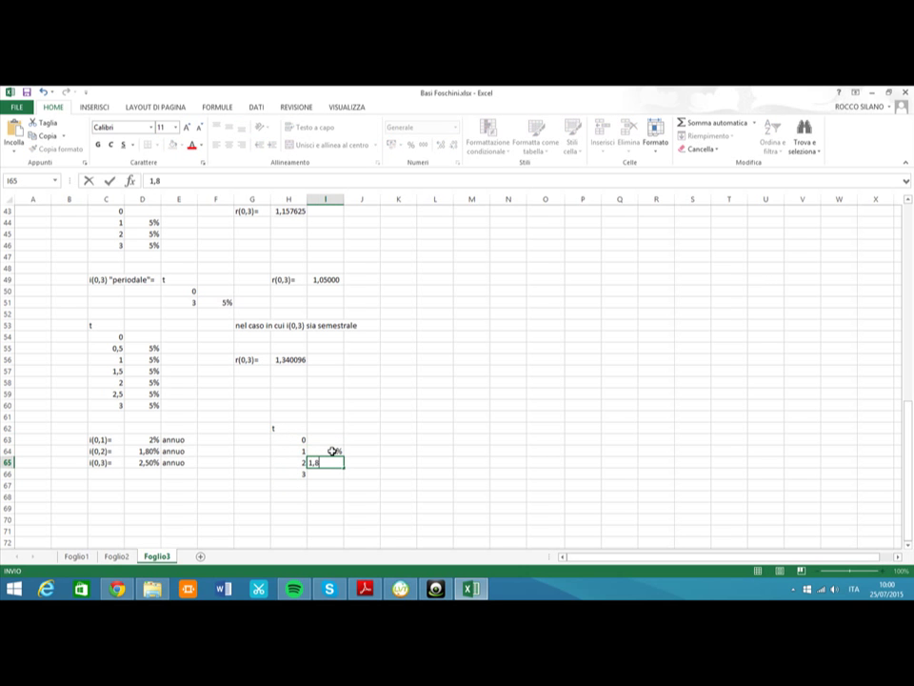
{"action": "type", "text": "0%"}
{"action": "key", "text": "Return"}
{"action": "type", "text": "2,50%"}
{"action": "left_click", "coordinate": [470, 474]}
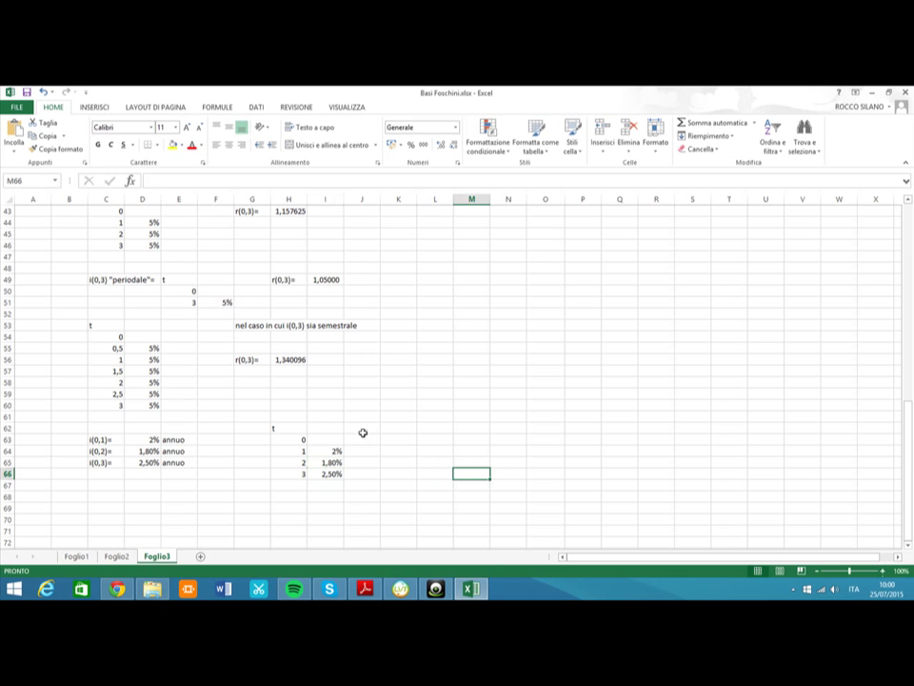
Enter the header "i(0,t) annuo" in I62, above the rates
{"action": "left_click", "coordinate": [331, 429]}
{"action": "type", "text": "i("}
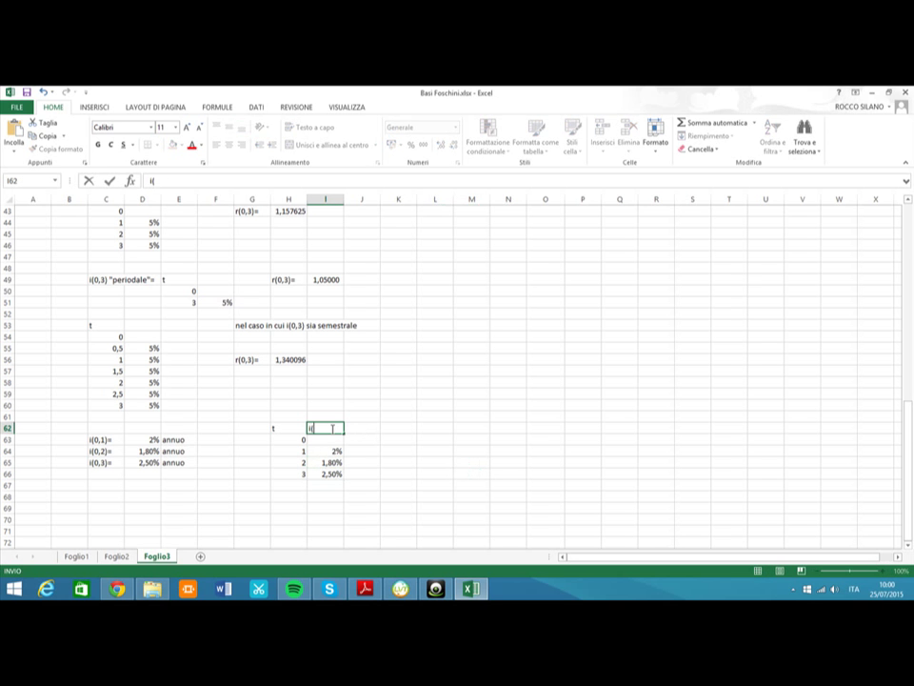
{"action": "type", "text": "0,t) annuo"}
{"action": "left_click", "coordinate": [434, 461]}
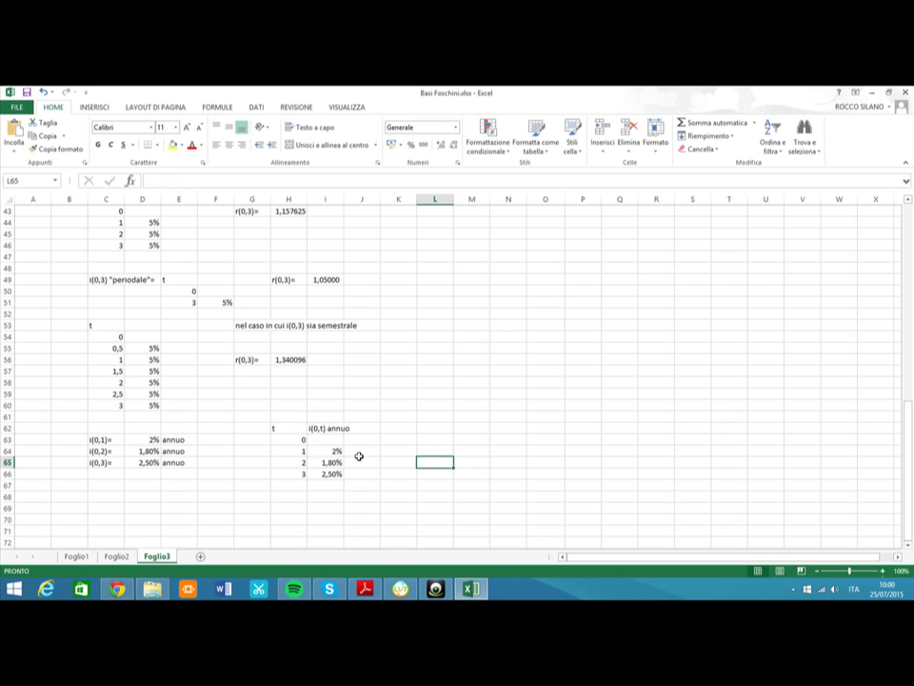
Enter the arrow "---->" in G64, between the list of rates and the new time table
{"action": "left_click", "coordinate": [241, 451]}
{"action": "double_click", "coordinate": [242, 451]}
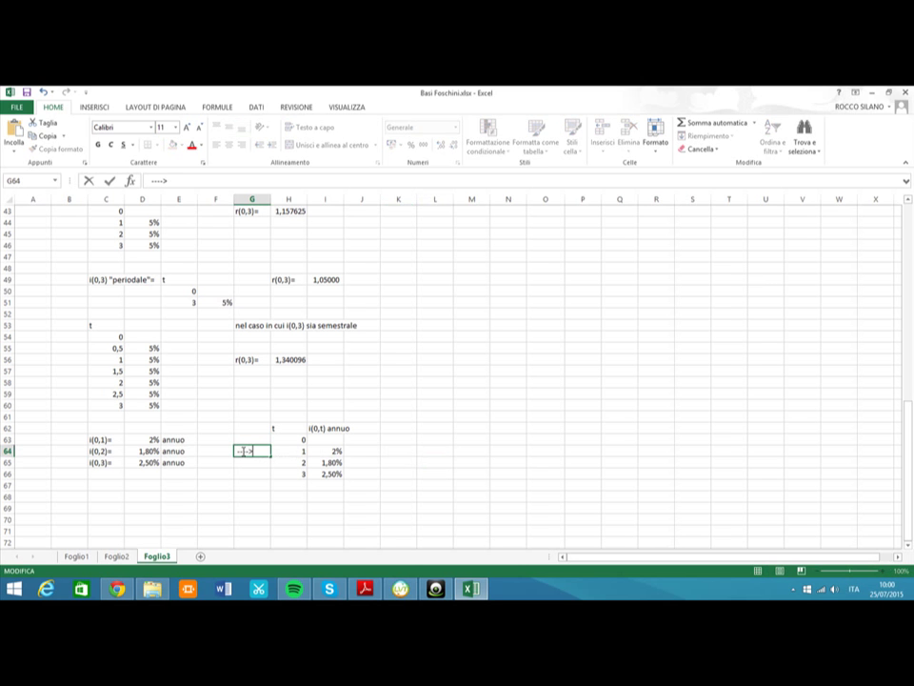
{"action": "left_click", "coordinate": [384, 461]}
Enter the note "<------- i(0,1)" in J64, beside the 2% rate for time 1
{"action": "left_click", "coordinate": [370, 451]}
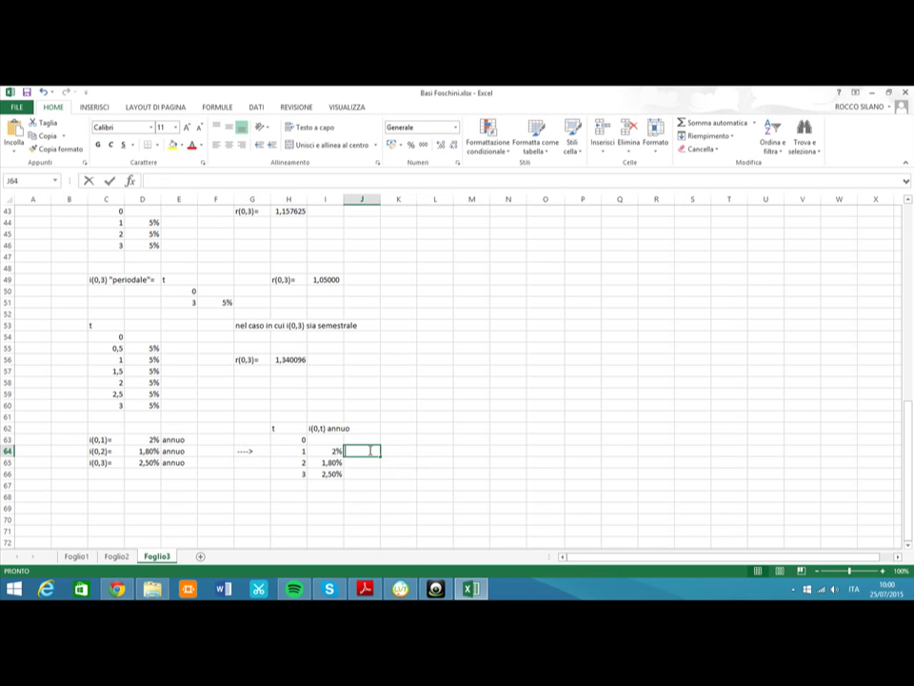
{"action": "type", "text": "="}
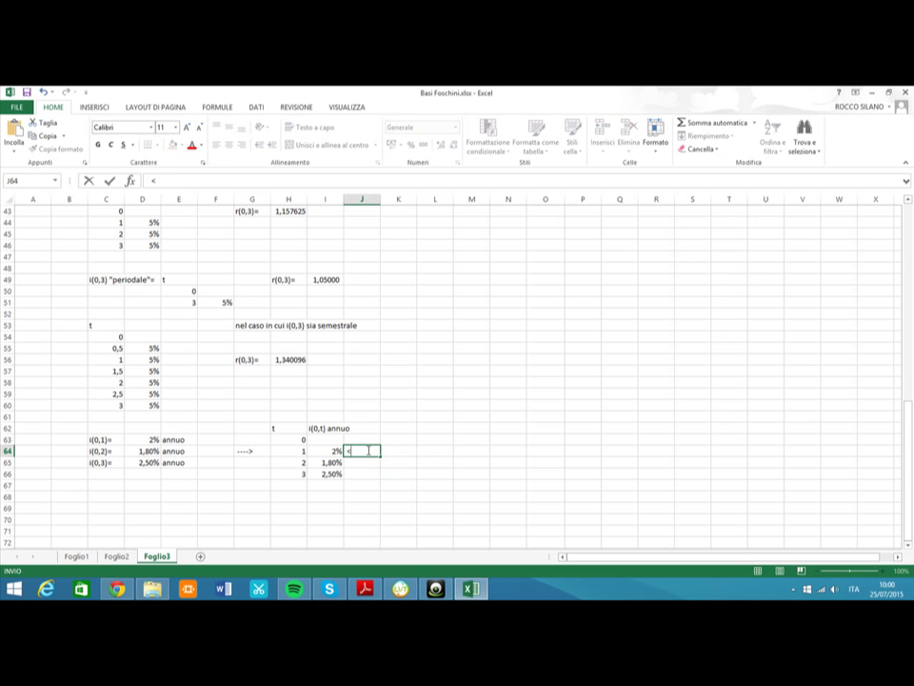
{"action": "type", "text": "----- i(0,1"}
{"action": "key", "text": "Return"}
{"action": "key", "text": "Return"}
{"action": "key", "text": "Return"}
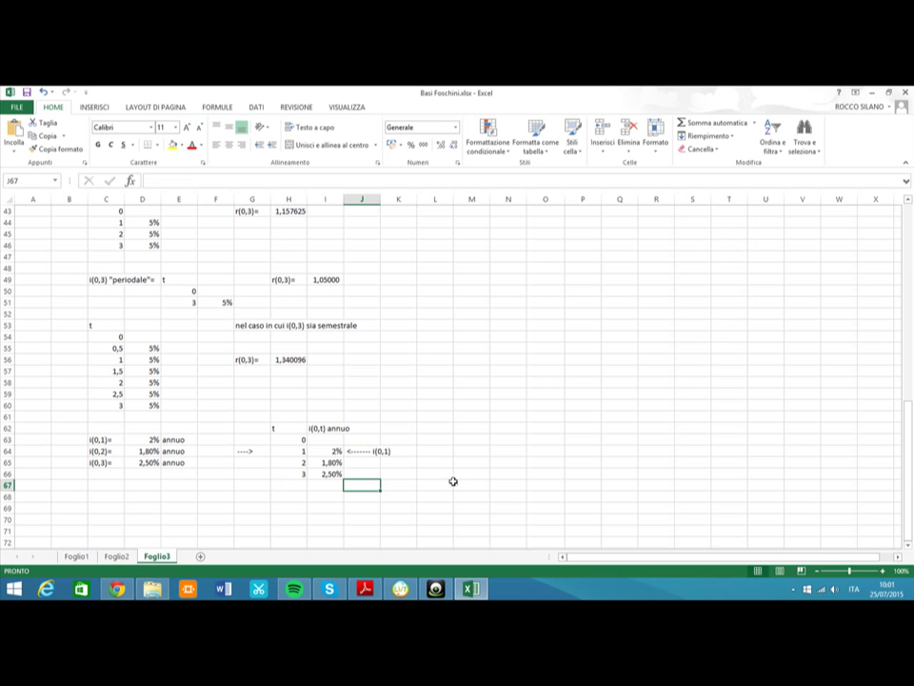
Enter the times 0, 2 and 5 across D69:F69, below the rate tables
{"action": "scroll", "coordinate": [489, 468], "scroll_direction": "up", "scroll_amount": 7}
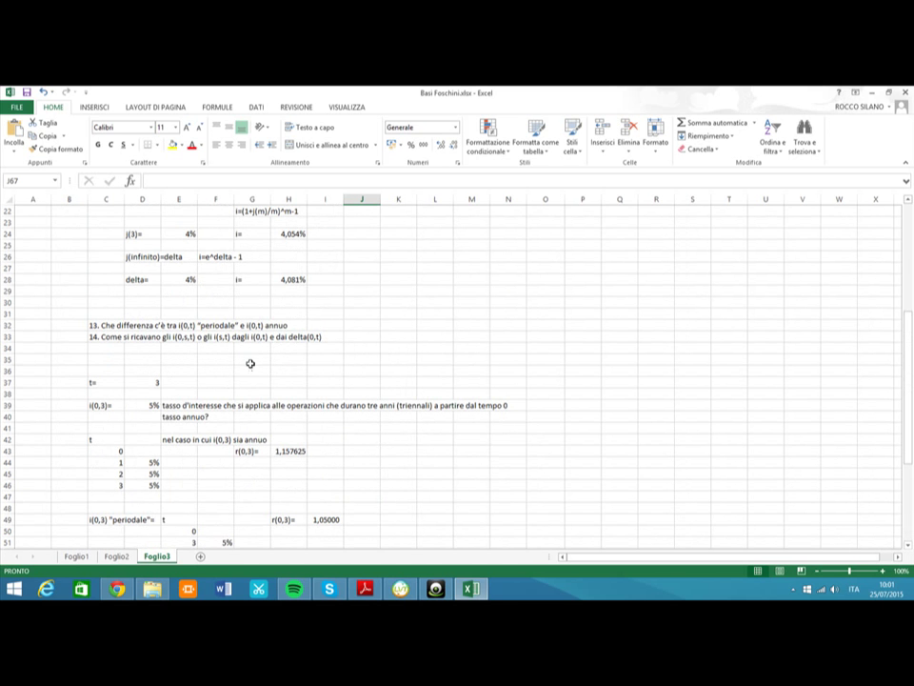
{"action": "scroll", "coordinate": [265, 356], "scroll_direction": "down", "scroll_amount": 4}
{"action": "scroll", "coordinate": [265, 356], "scroll_direction": "down", "scroll_amount": 6}
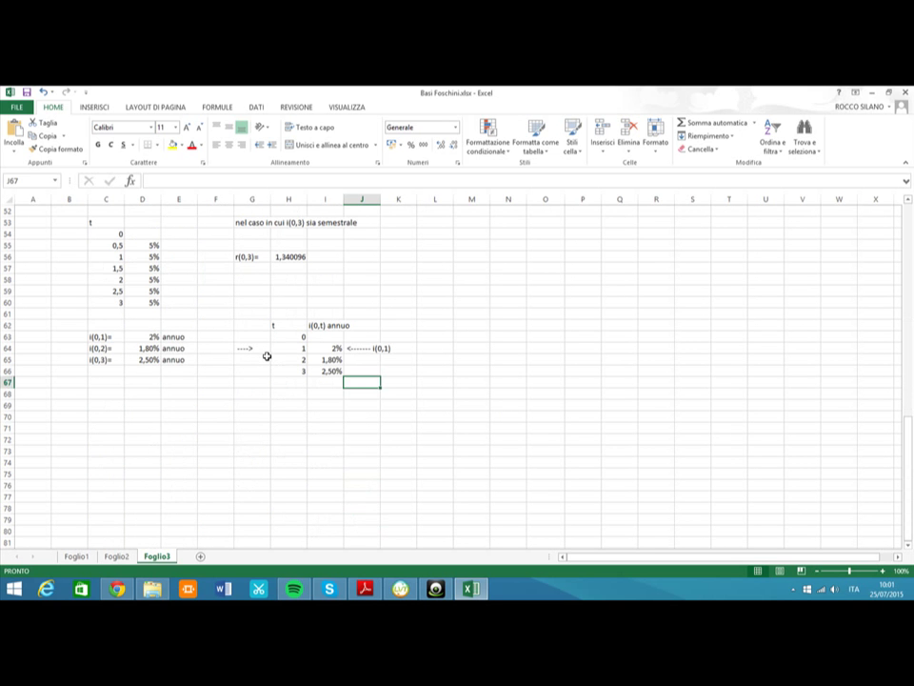
{"action": "left_click", "coordinate": [143, 405]}
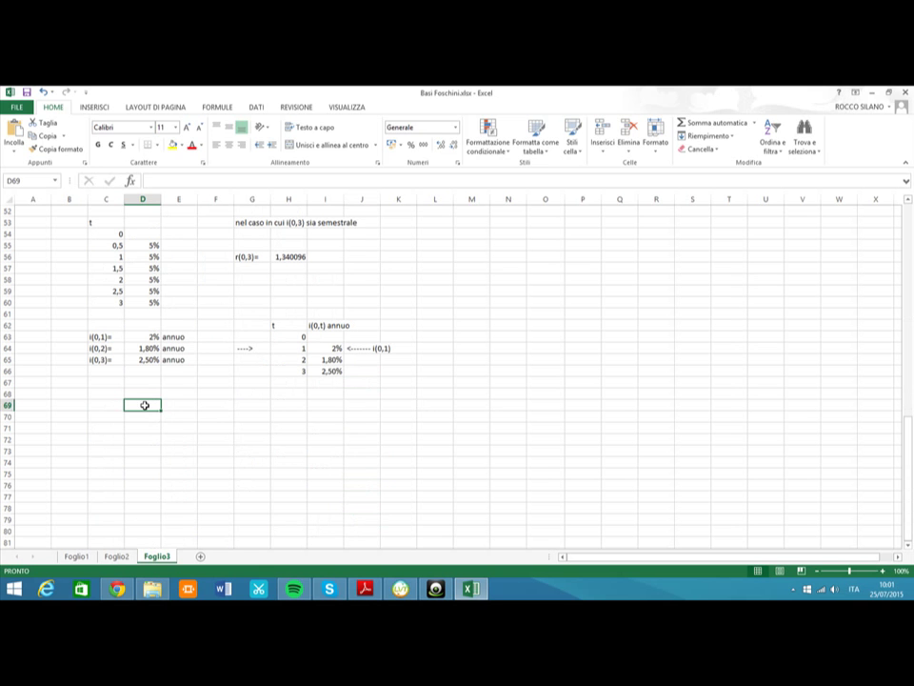
{"action": "type", "text": "0"}
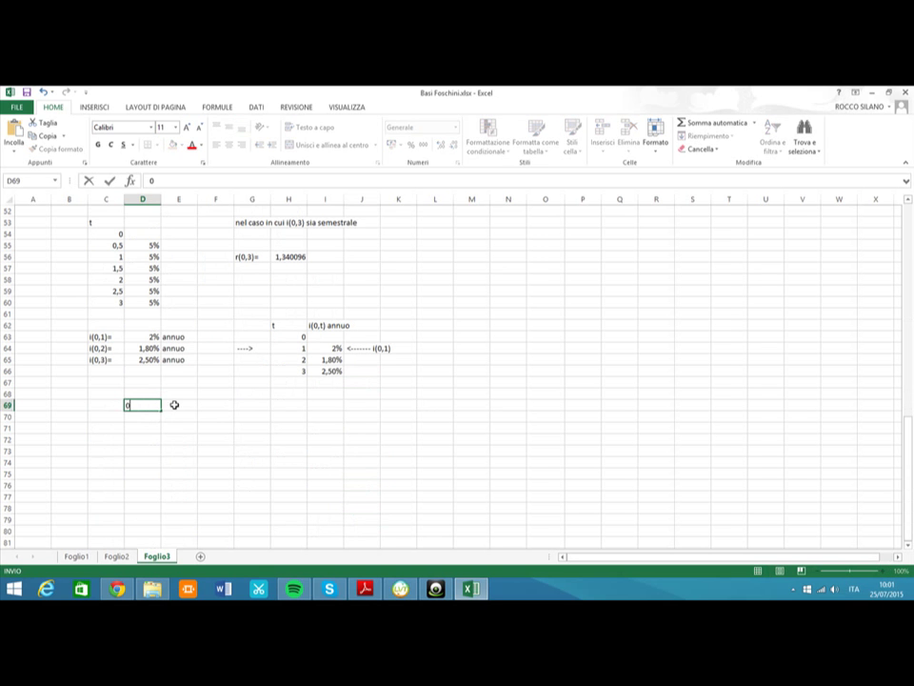
{"action": "left_click", "coordinate": [175, 405]}
{"action": "type", "text": "2"}
{"action": "left_click", "coordinate": [220, 405]}
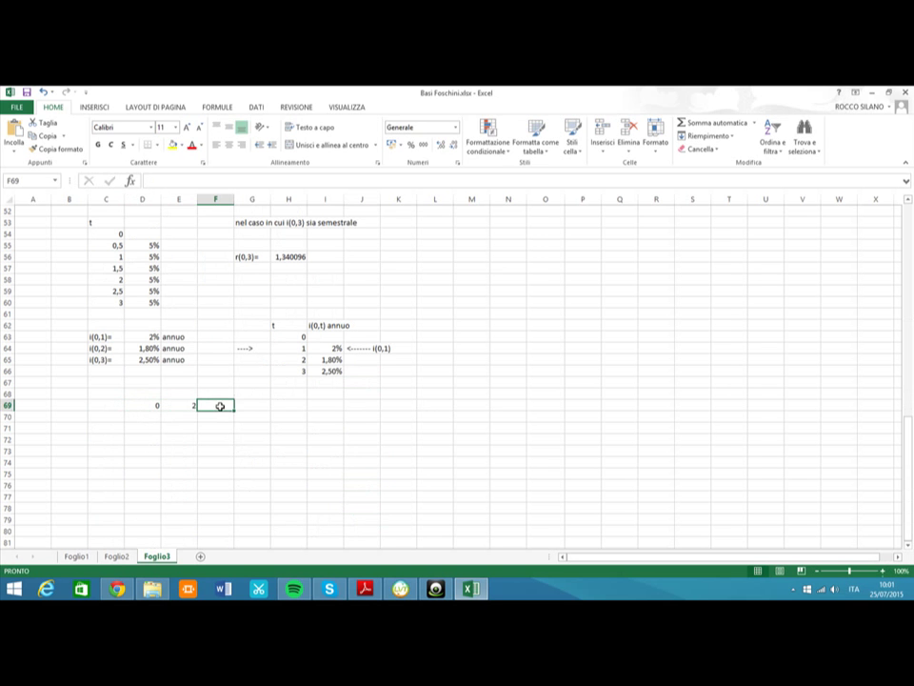
{"action": "type", "text": "5"}
{"action": "left_click", "coordinate": [204, 455]}
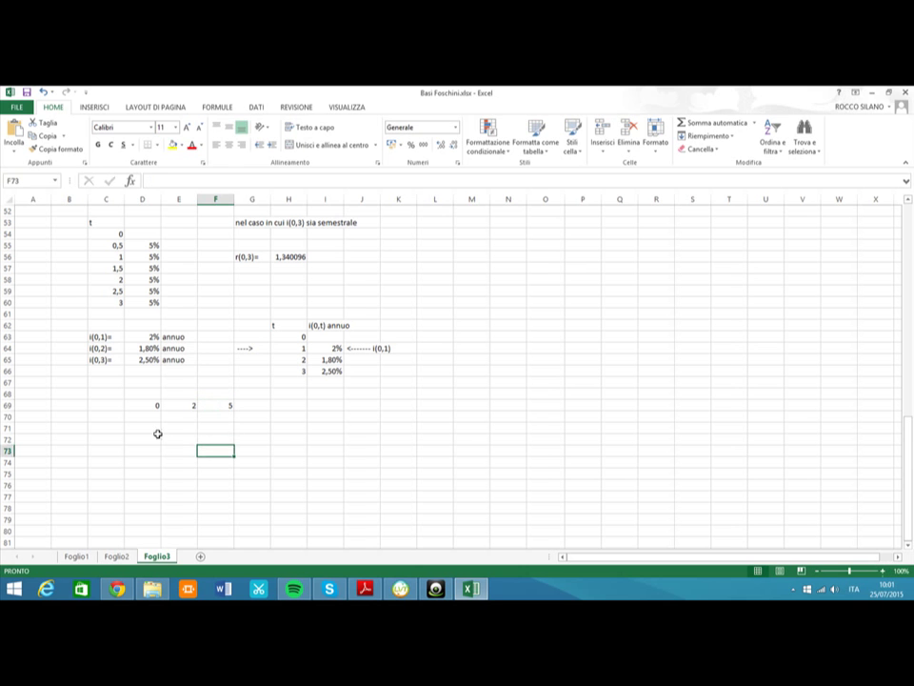
Enter the forward rate label "i(0,2,5)=" in D71, under the row of times
{"action": "left_click", "coordinate": [149, 430]}
{"action": "type", "text": "i("}
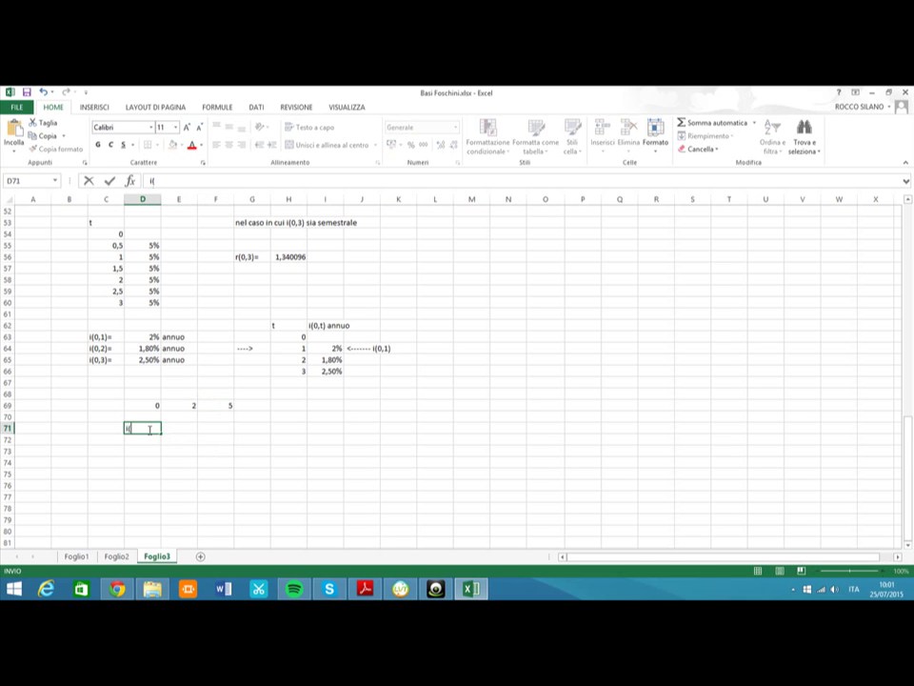
{"action": "type", "text": "0,2,5)="}
{"action": "left_click", "coordinate": [204, 459]}
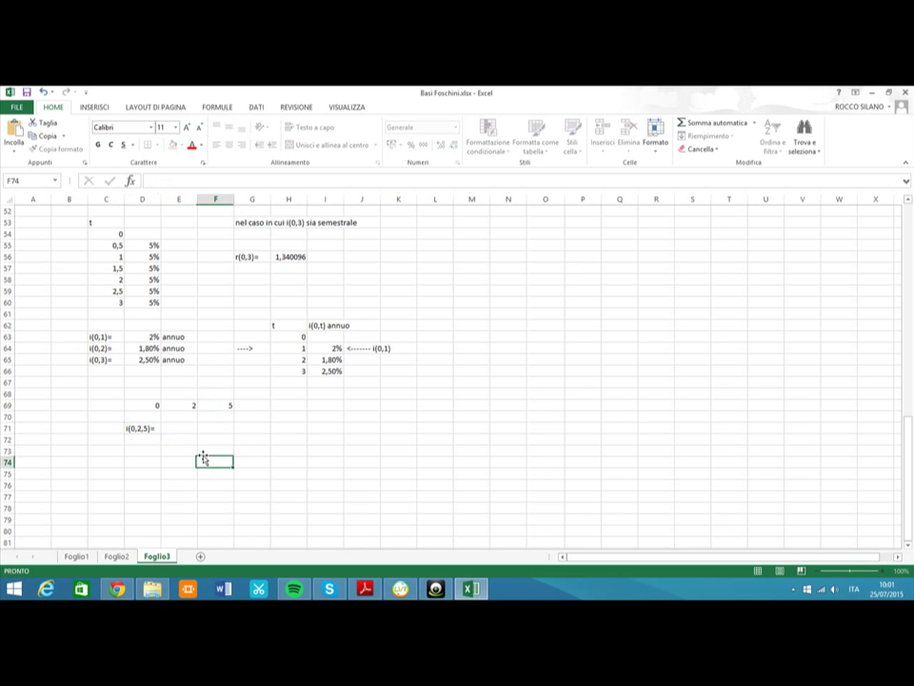
Fill cell D69, which holds time 0, with yellow
{"action": "left_click", "coordinate": [190, 405]}
{"action": "left_click", "coordinate": [209, 405]}
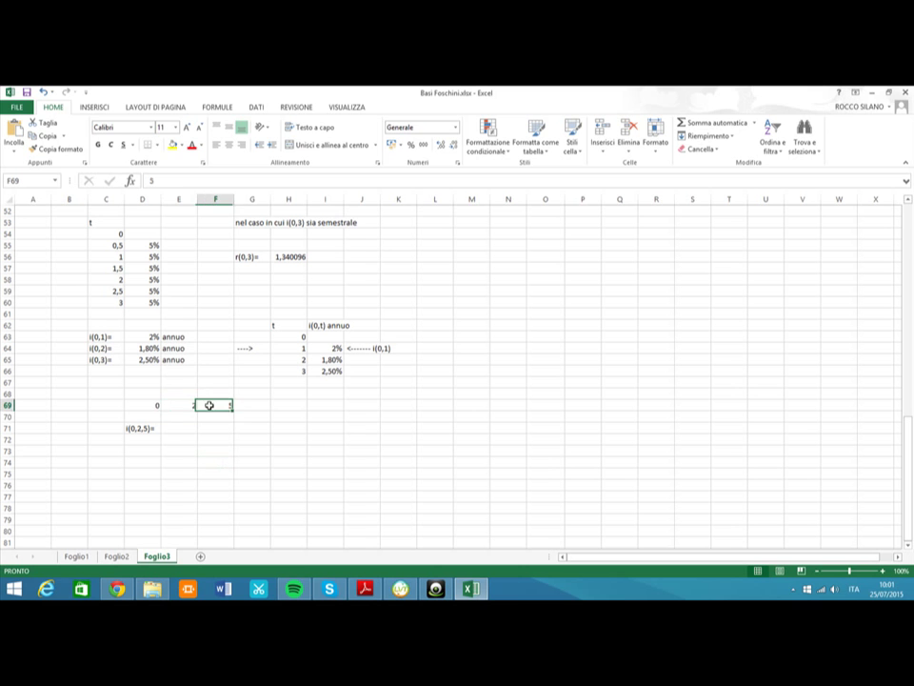
{"action": "left_click", "coordinate": [194, 405]}
{"action": "left_click", "coordinate": [215, 406]}
{"action": "left_click", "coordinate": [149, 405]}
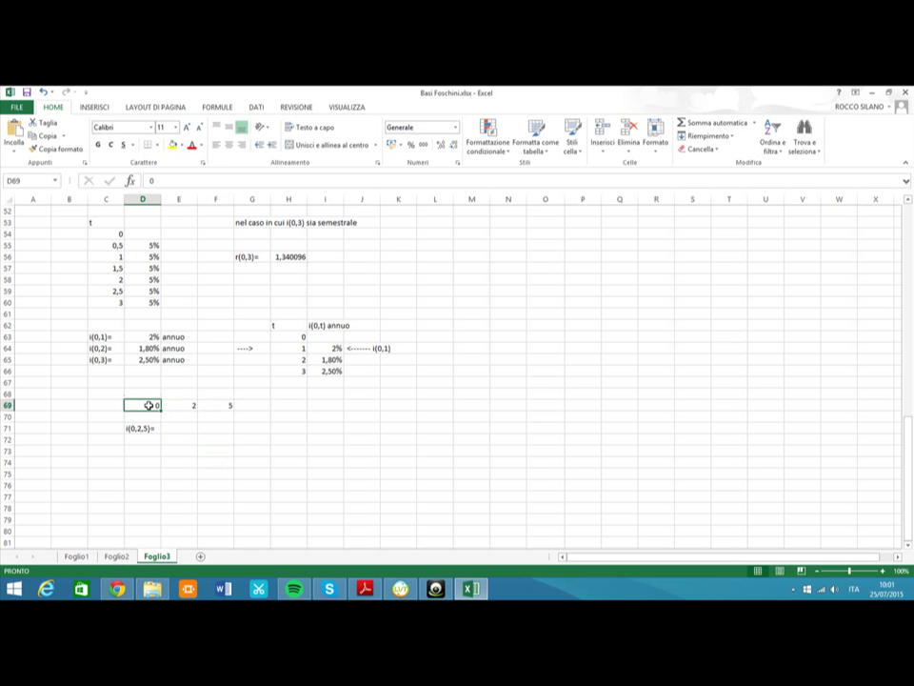
{"action": "left_click", "coordinate": [172, 145]}
Enter "annui" in C71, in front of the i(0,2,5)= label
{"action": "left_click", "coordinate": [179, 405]}
{"action": "left_click", "coordinate": [206, 405]}
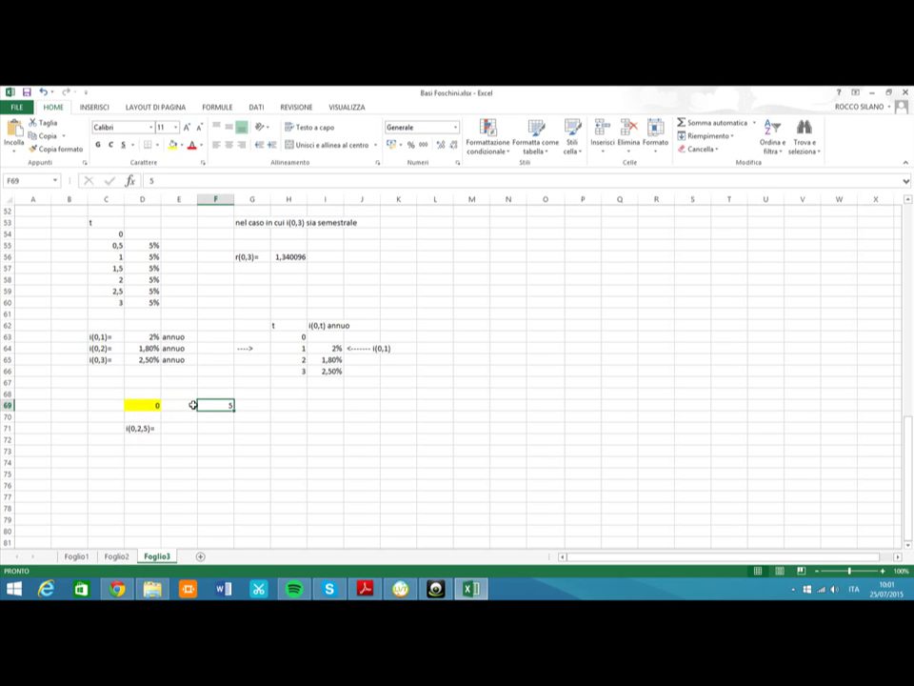
{"action": "left_click", "coordinate": [193, 405]}
{"action": "left_click", "coordinate": [214, 404]}
{"action": "left_click", "coordinate": [101, 428]}
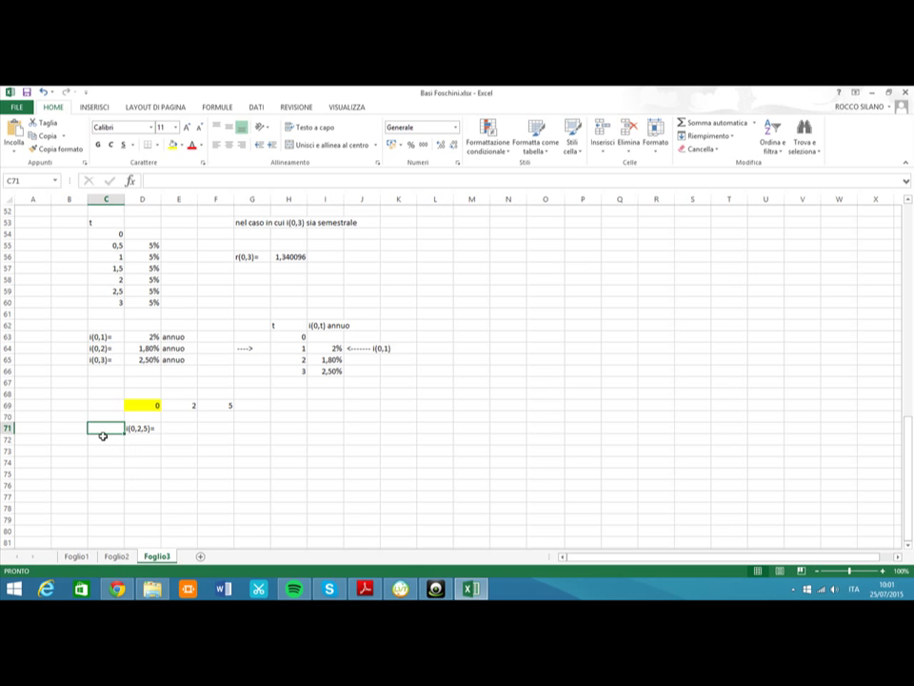
{"action": "type", "text": "annui"}
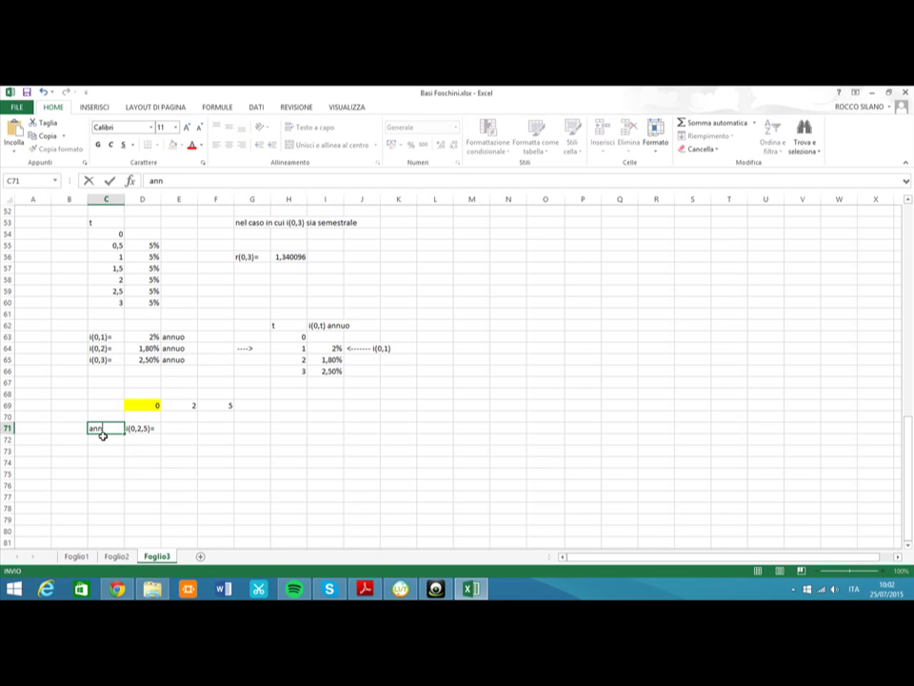
{"action": "left_click", "coordinate": [201, 460]}
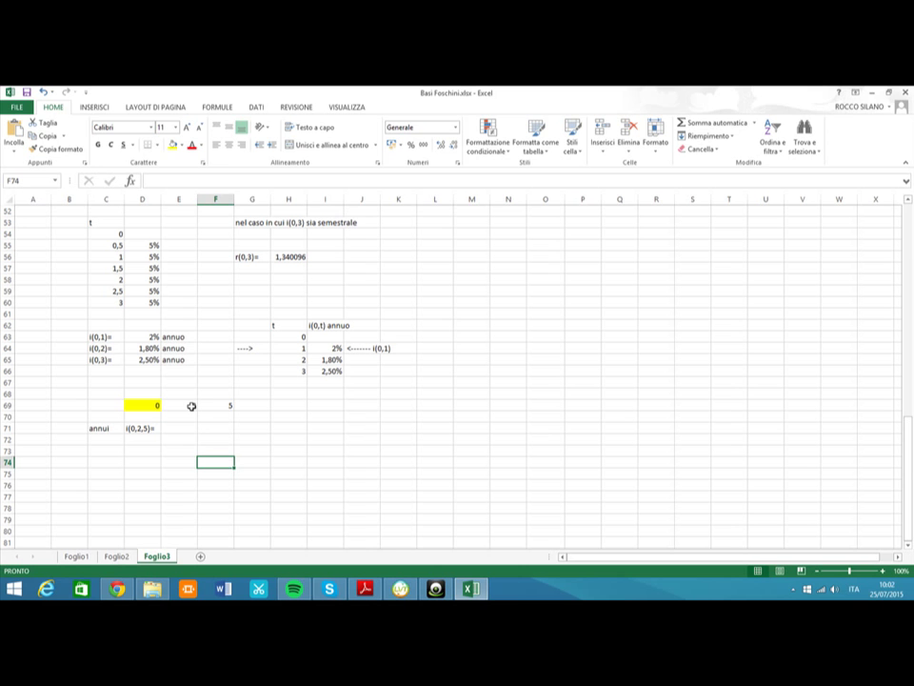
Enter the two-year rate in row 73: "i(0,2)=" in C73, 2% in D73 and "annuo" in E73
{"action": "left_click_drag", "start_coordinate": [190, 402], "coordinate": [196, 409]}
{"action": "left_click", "coordinate": [181, 429]}
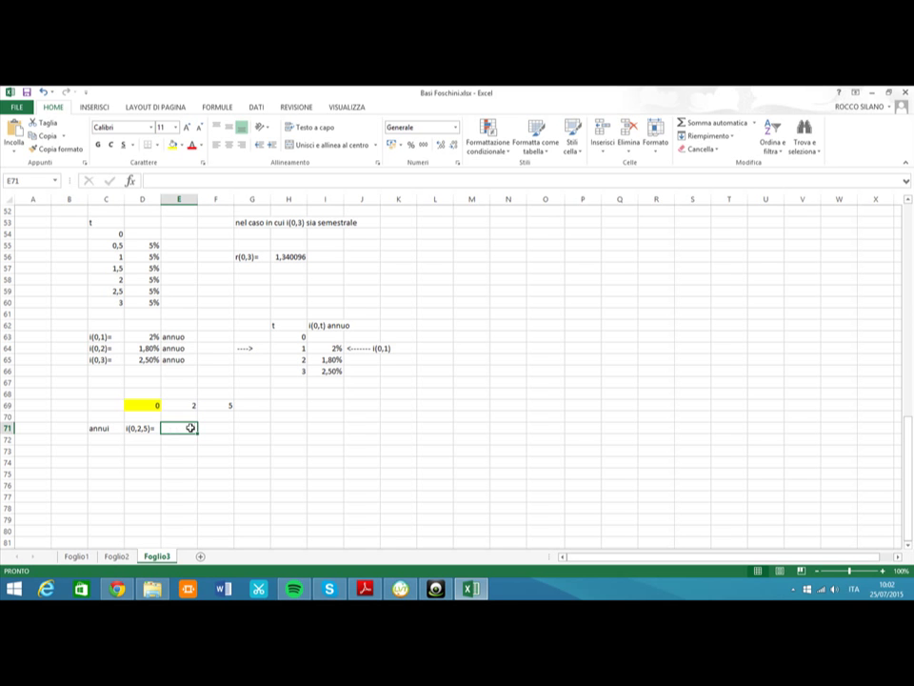
{"action": "left_click", "coordinate": [109, 450]}
{"action": "type", "text": "i(0"}
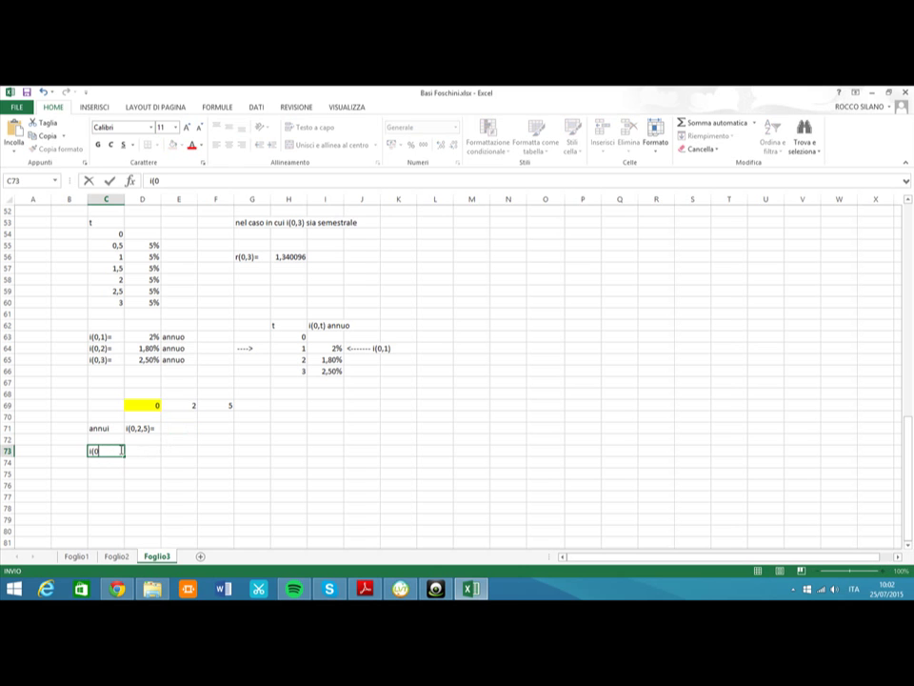
{"action": "type", "text": ",2)="}
{"action": "left_click", "coordinate": [146, 450]}
{"action": "type", "text": "2%"}
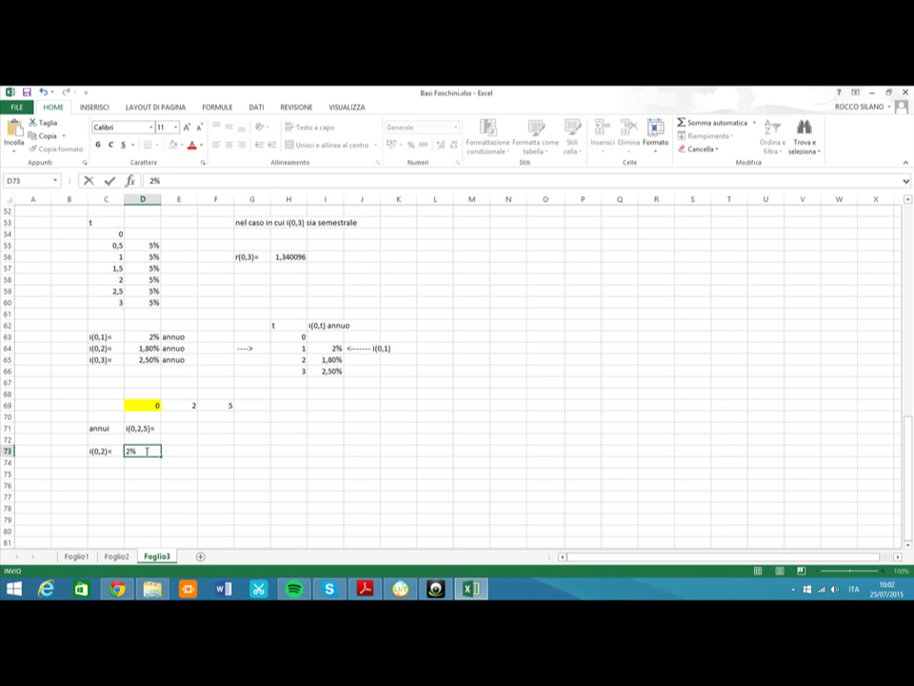
{"action": "key", "text": "Return"}
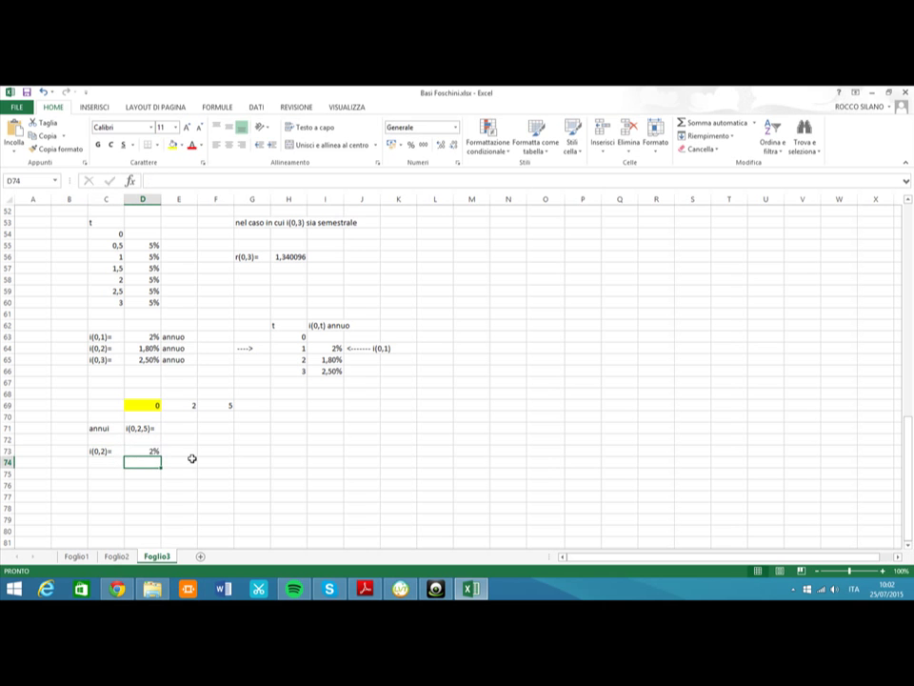
{"action": "left_click", "coordinate": [192, 451]}
{"action": "type", "text": "annuo"}
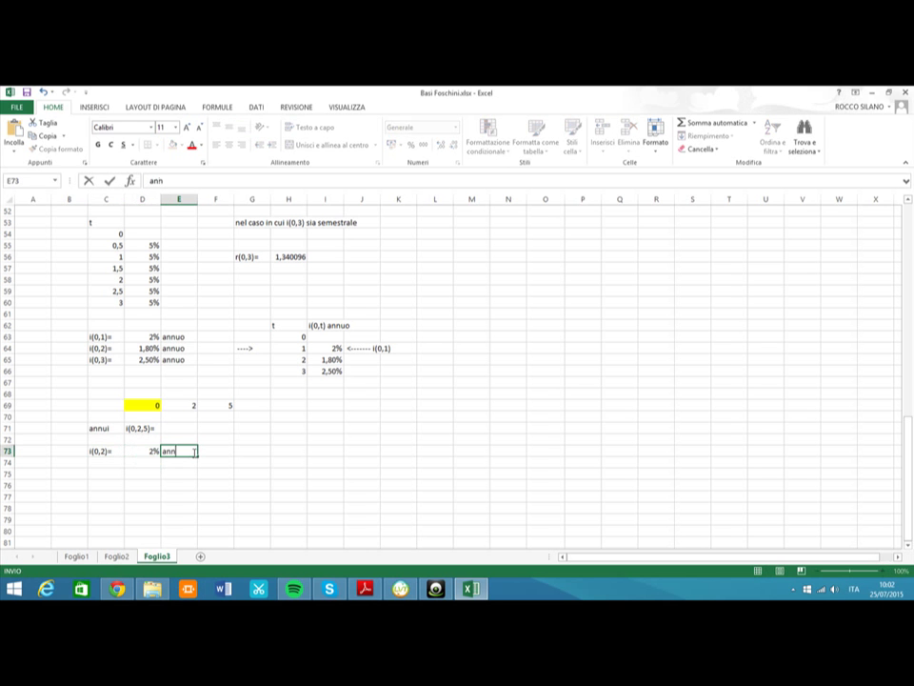
Enter the five-year rate in row 74: "i(0,5)=" in C74, 3% in D74 and "annuo" in E74
{"action": "left_click", "coordinate": [103, 462]}
{"action": "type", "text": "i(0,2)="}
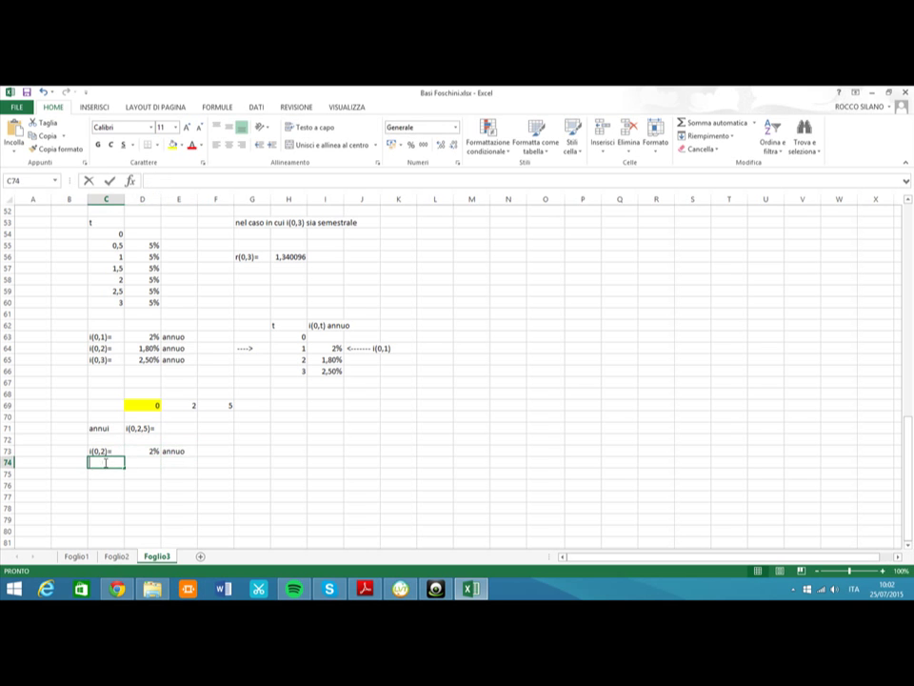
{"action": "key", "text": "BackSpace"}
{"action": "key", "text": "BackSpace"}
{"action": "type", "text": "5"}
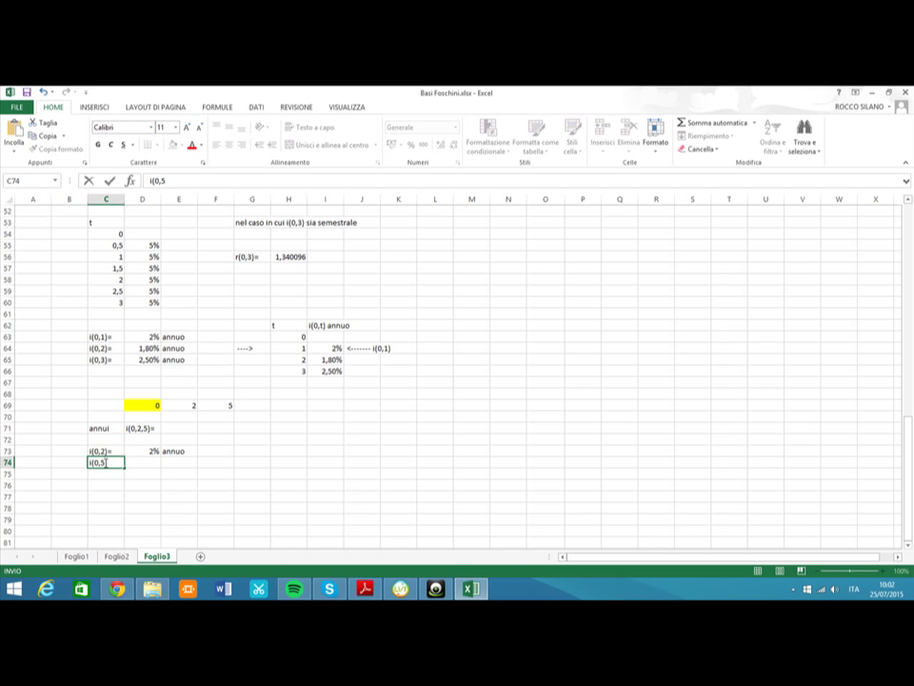
{"action": "type", "text": ")="}
{"action": "left_click", "coordinate": [137, 464]}
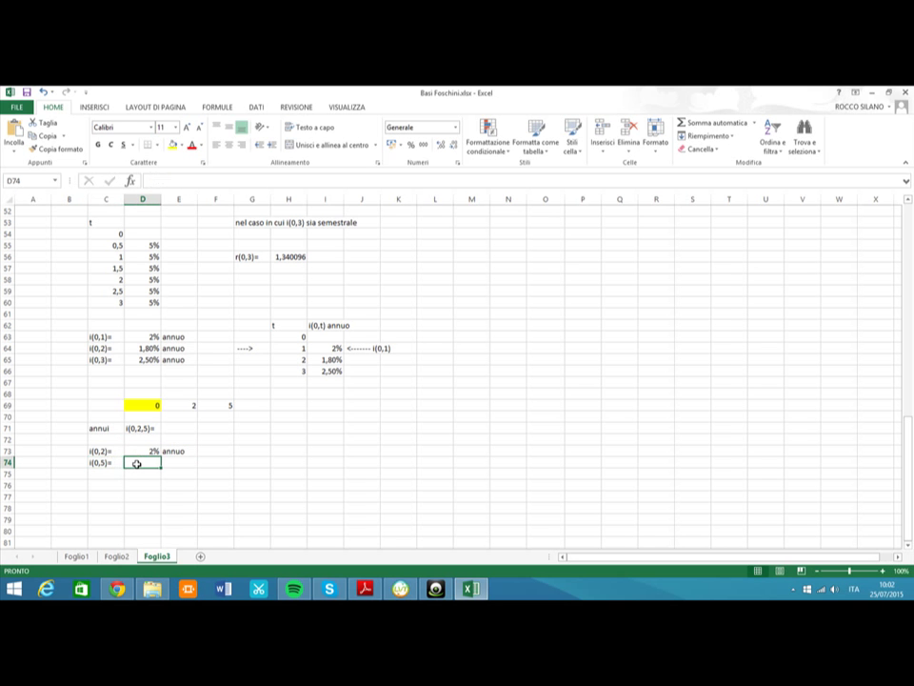
{"action": "type", "text": "3%"}
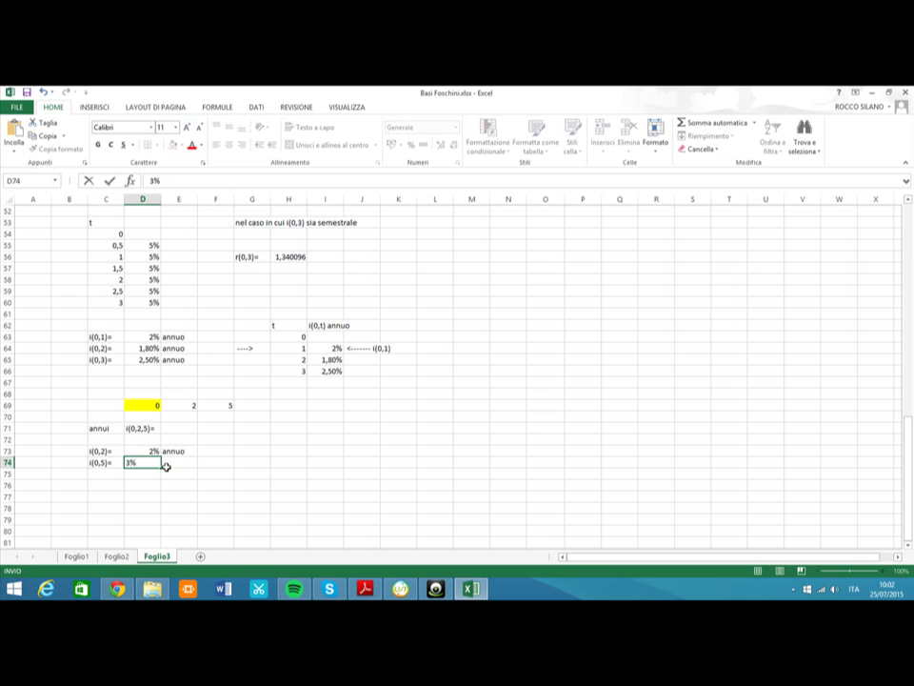
{"action": "left_click", "coordinate": [178, 463]}
{"action": "type", "text": "annuo"}
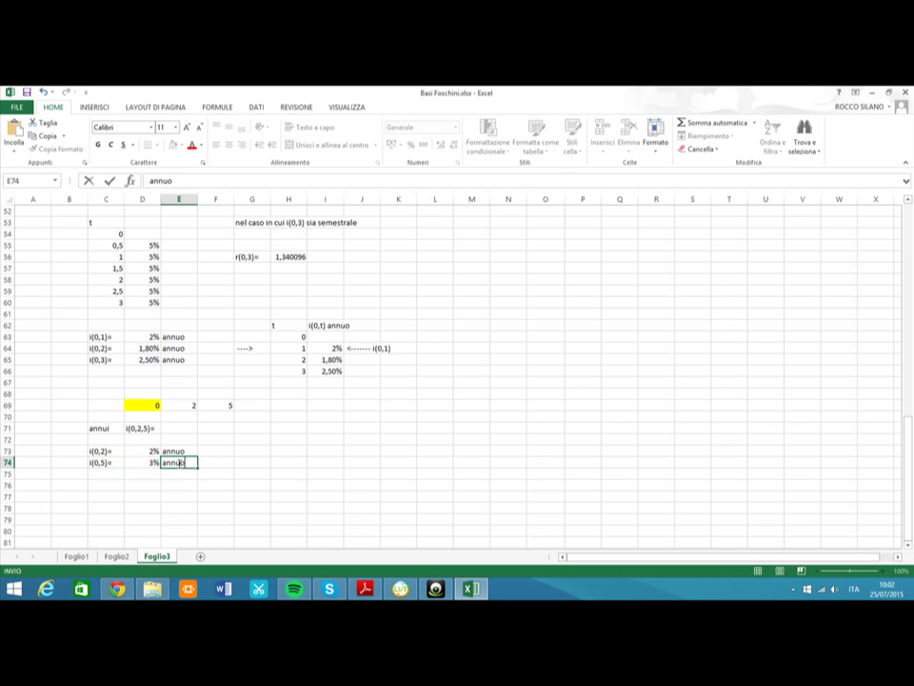
{"action": "left_click", "coordinate": [225, 471]}
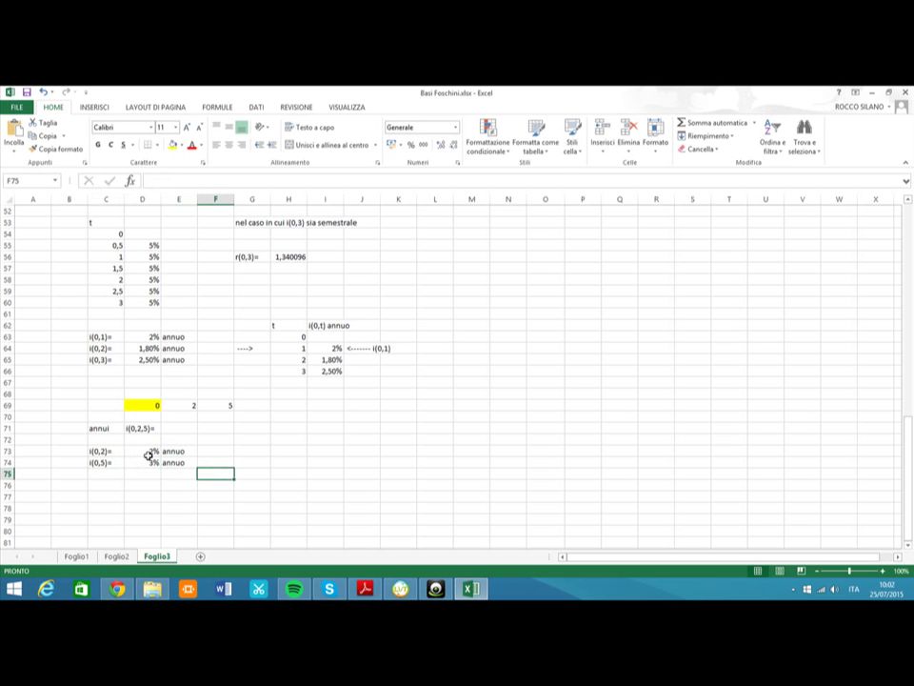
Enter the assumption "ipotesi mercato in equilibrio e che quindi non dia opportunità di arbitraggio" in C76
{"action": "left_click", "coordinate": [107, 486]}
{"action": "type", "text": "ipo"}
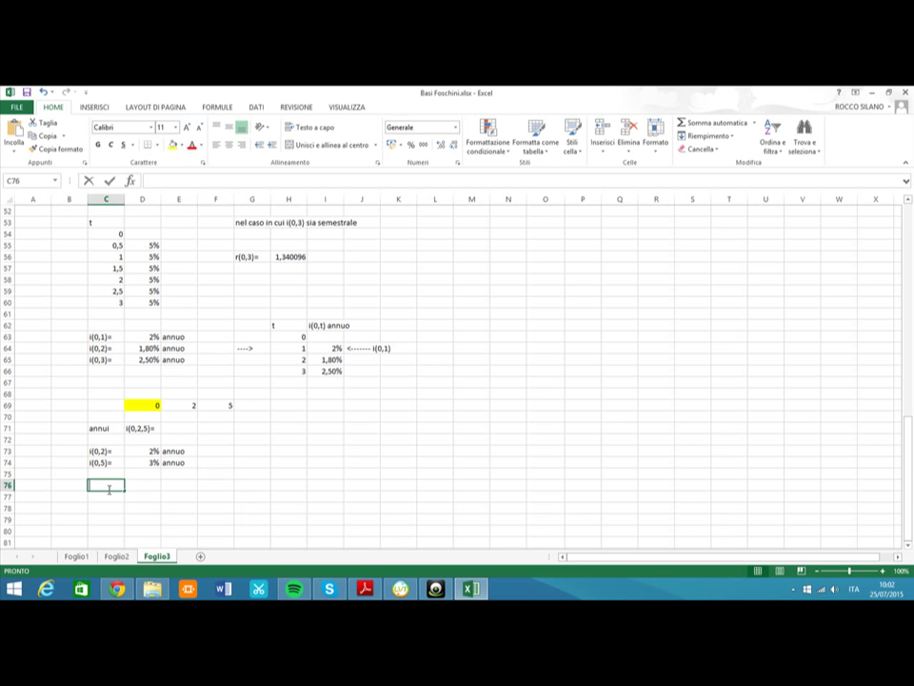
{"action": "type", "text": "tesi"}
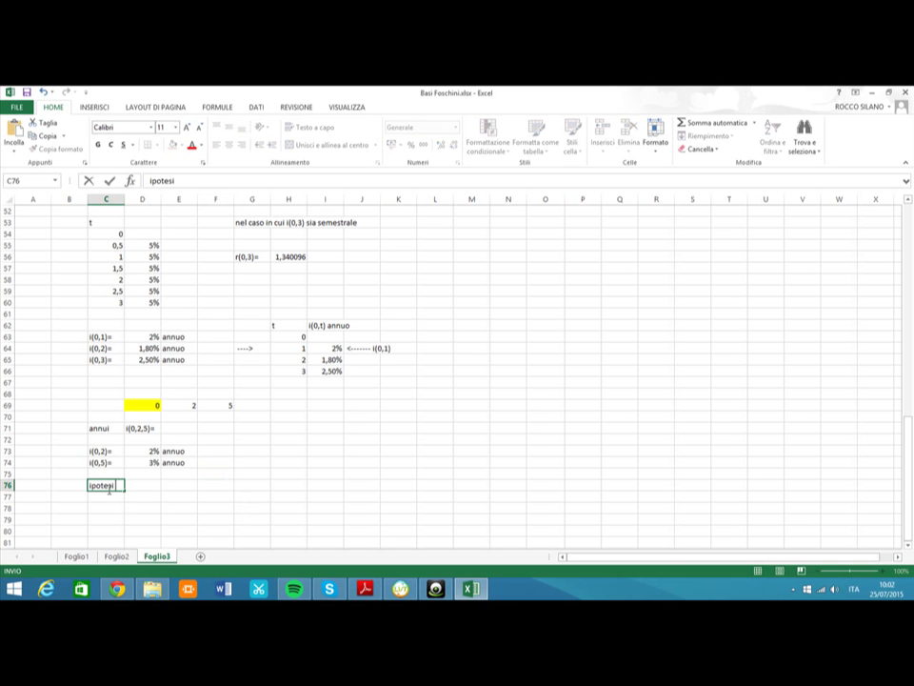
{"action": "type", "text": " mercato in equilibr"}
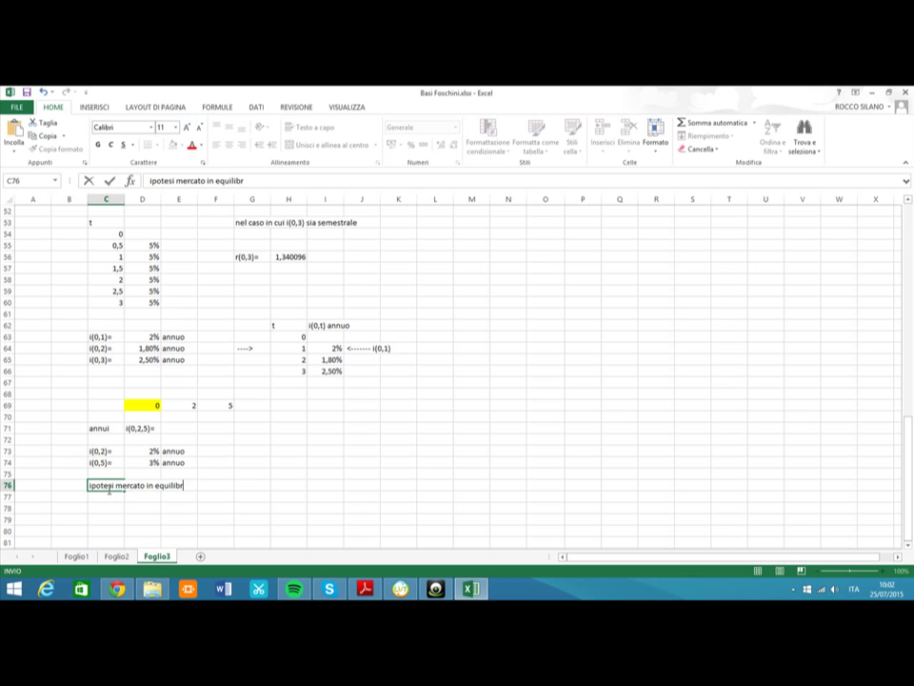
{"action": "type", "text": "io e che quindi non di"}
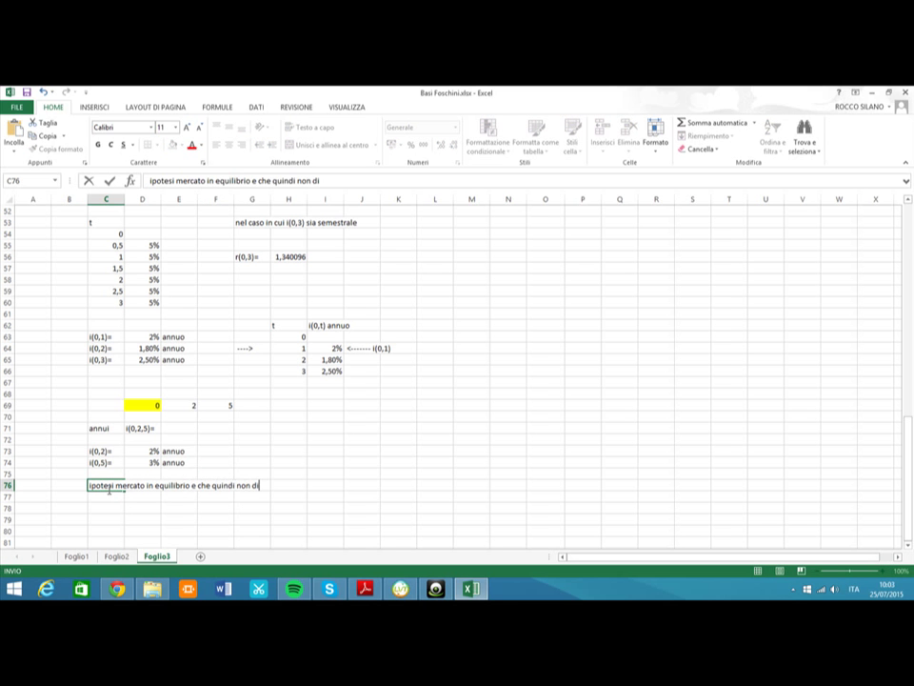
{"action": "type", "text": "a opportunità di arbit"}
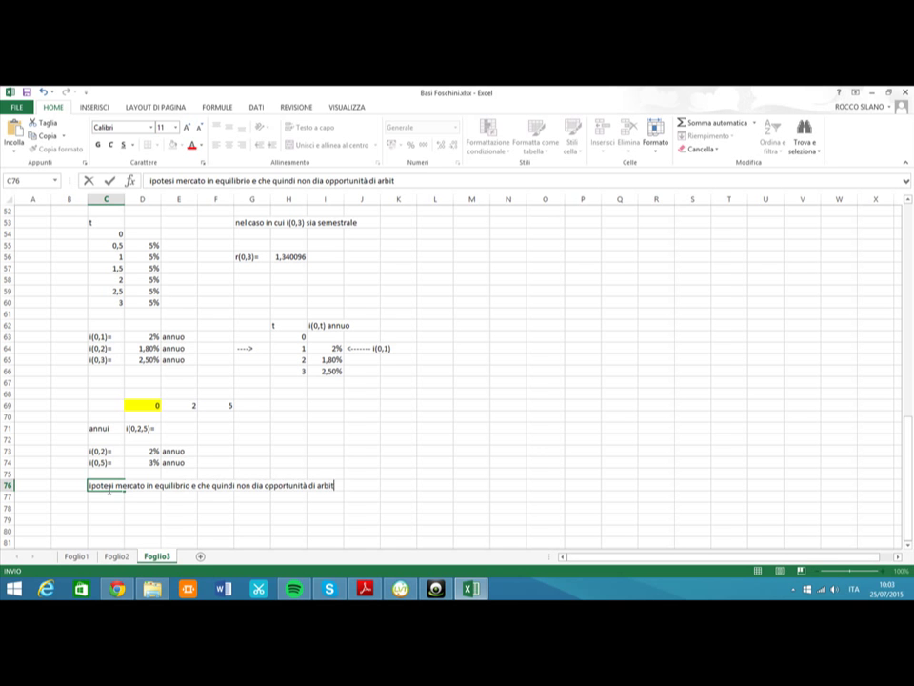
{"action": "type", "text": "raggio"}
Enter the no-arbitrage relation "r(0,5)=r(0,2)*r(0,2,5)" as text in C78
{"action": "left_click", "coordinate": [114, 508]}
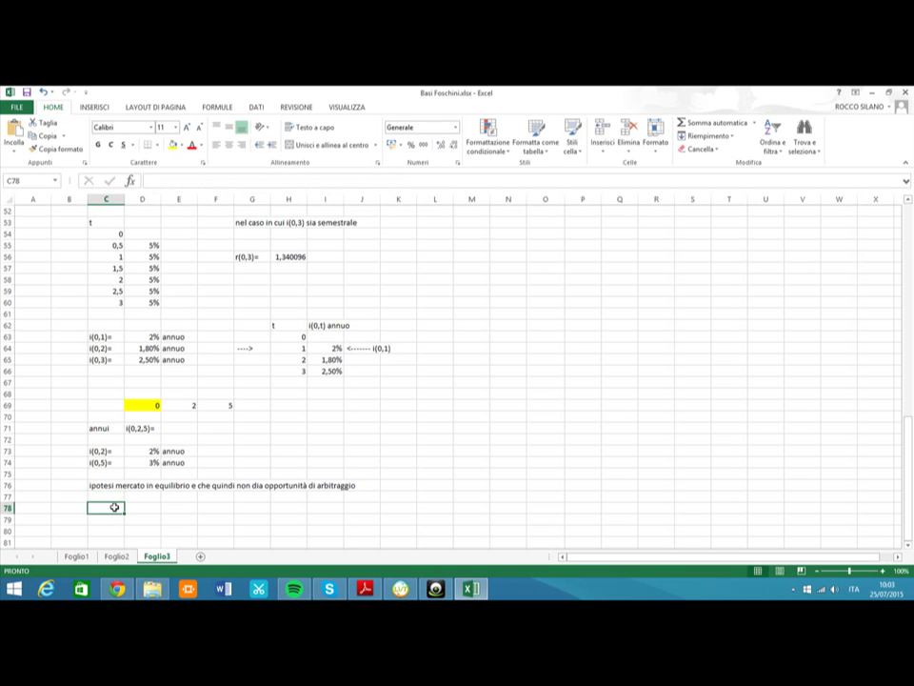
{"action": "type", "text": "r(0,"}
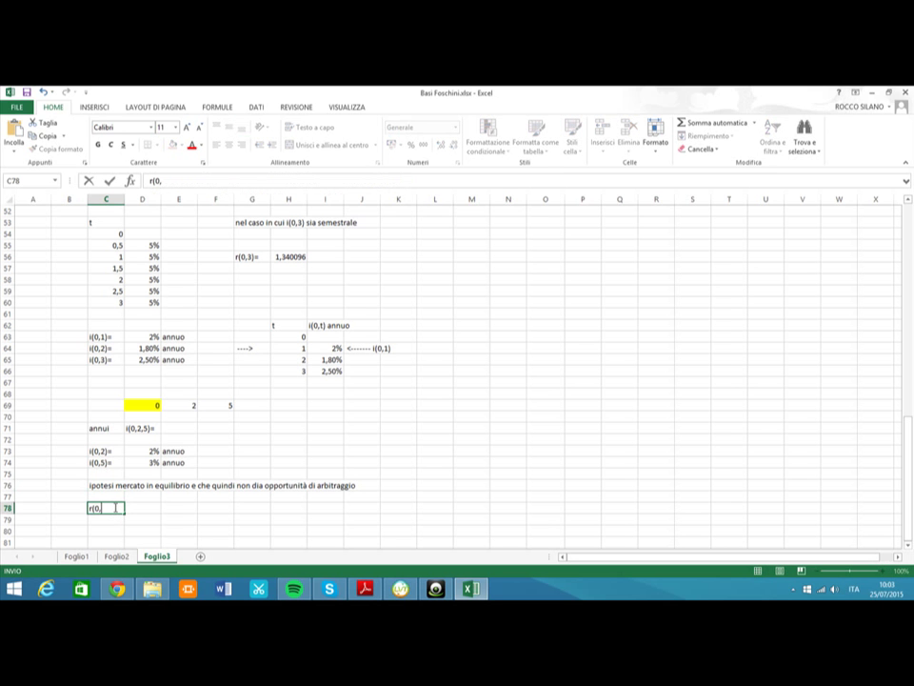
{"action": "type", "text": "5)=r(0,2)*r(0,"}
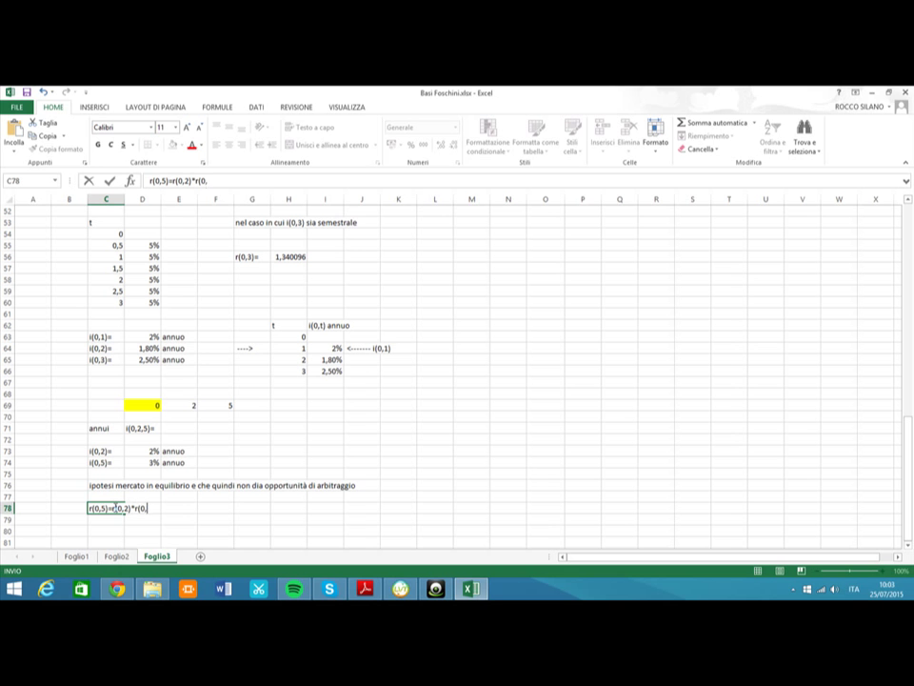
{"action": "type", "text": "2,5"}
{"action": "left_click", "coordinate": [179, 529]}
Enter the rearranged relation "r(0,2,5)=r(0,5)/r(0,2)" as text in C80
{"action": "scroll", "coordinate": [287, 489], "scroll_direction": "down", "scroll_amount": 2}
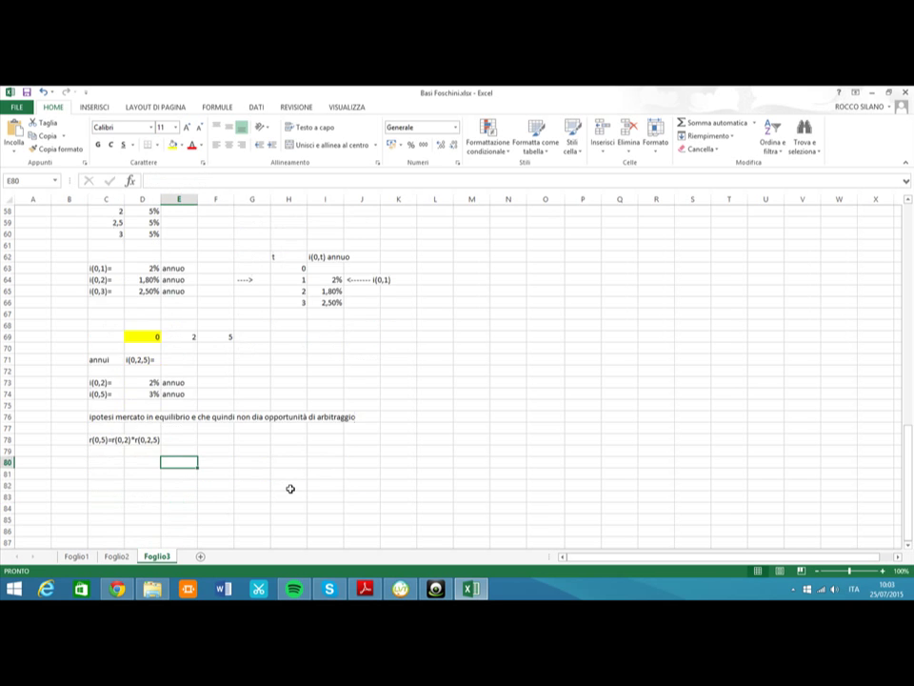
{"action": "left_click", "coordinate": [102, 461]}
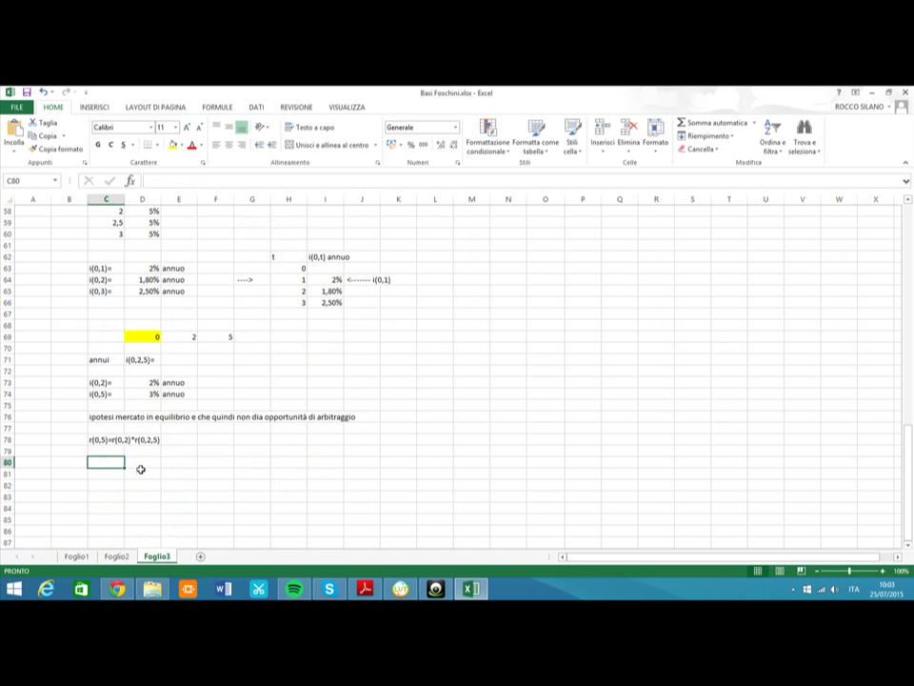
{"action": "type", "text": "r"}
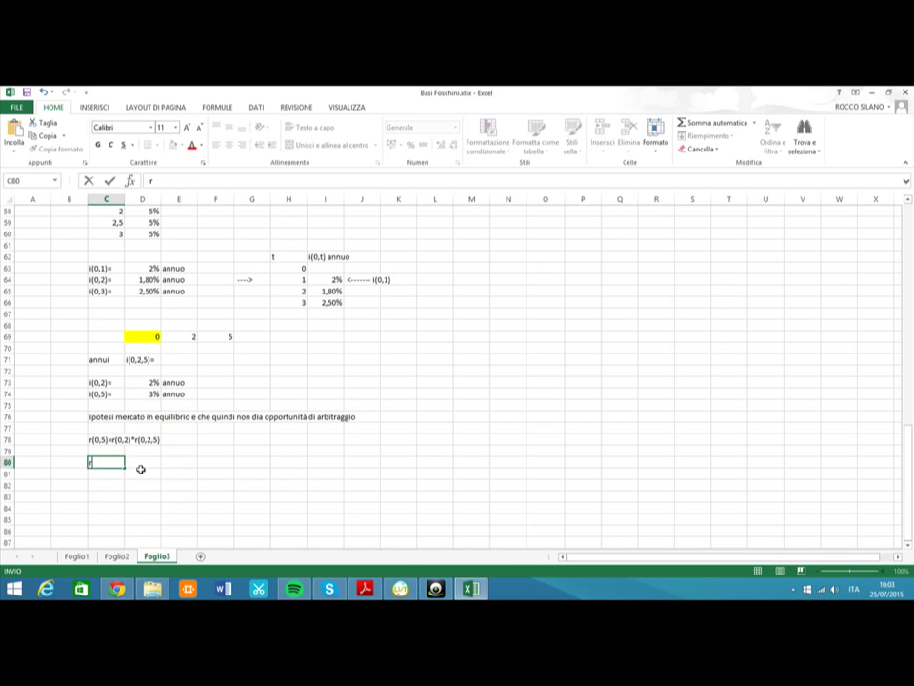
{"action": "type", "text": "(0,2,5)=r(0,5)/r(0,2)"}
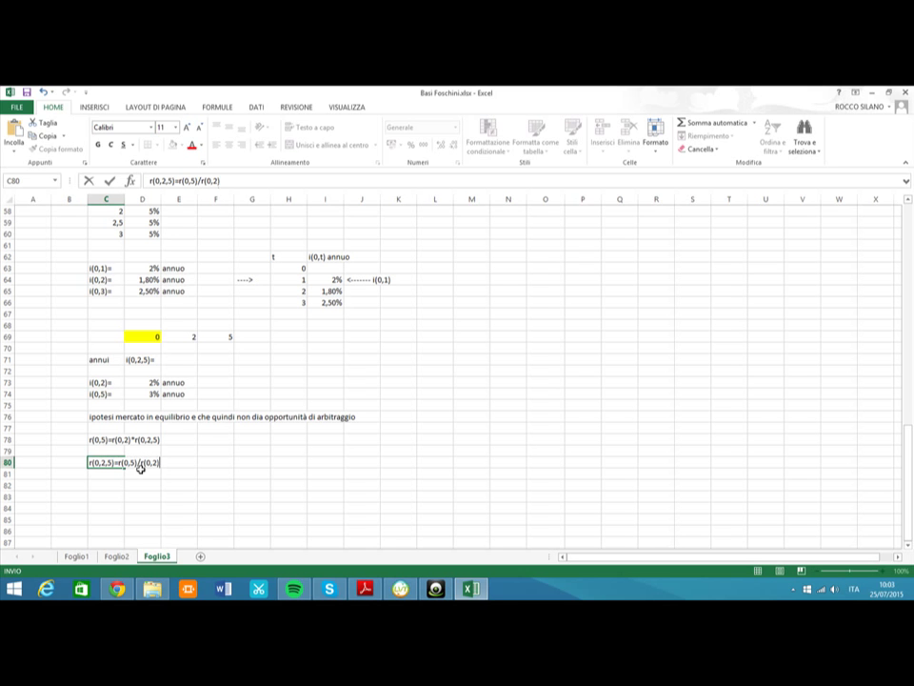
{"action": "key", "text": "Return"}
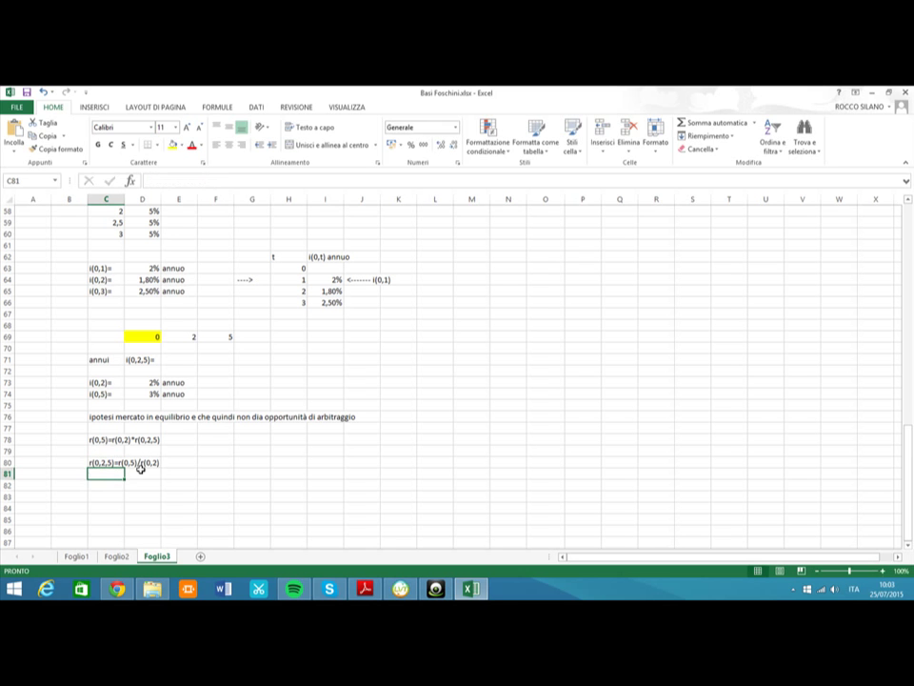
Enter the annual forward rate expression "i(0,2,5)=r(0,2,5)^(1/(5-2))-1" as text in C82
{"action": "left_click", "coordinate": [112, 485]}
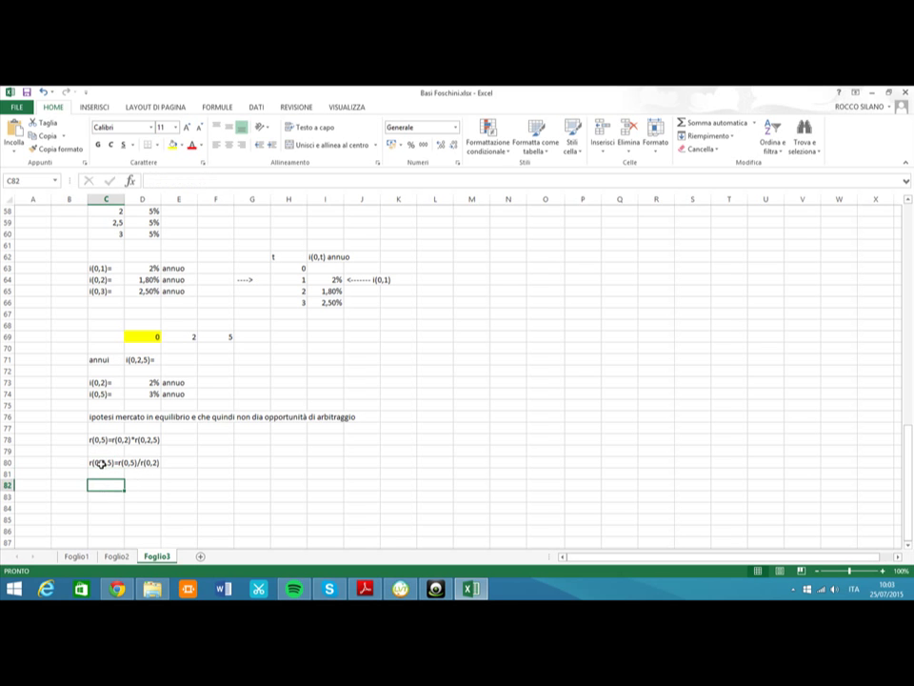
{"action": "type", "text": "i("}
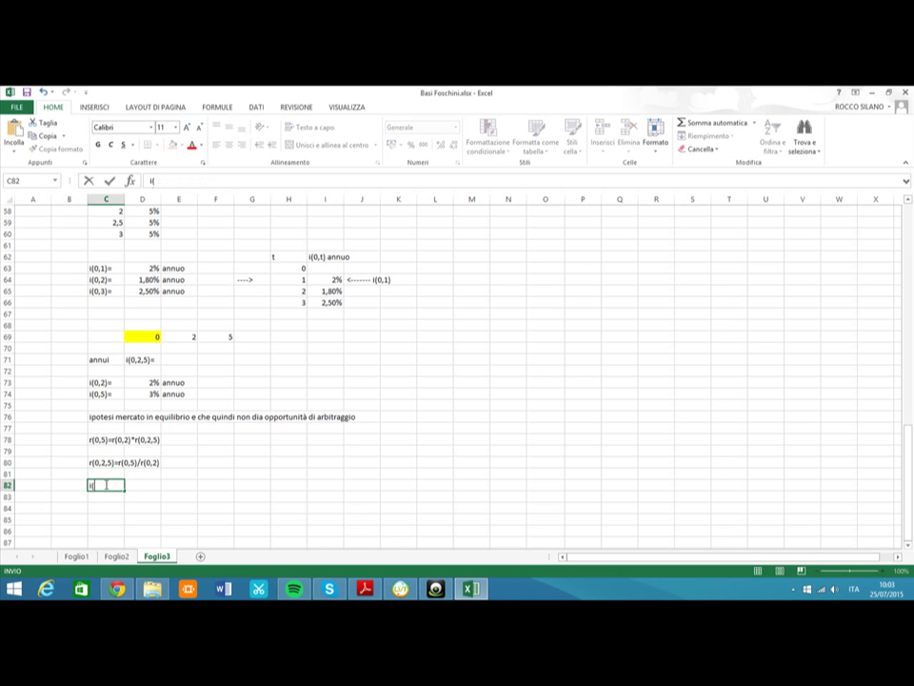
{"action": "type", "text": "0,2,5)=r(0,2,5)^"}
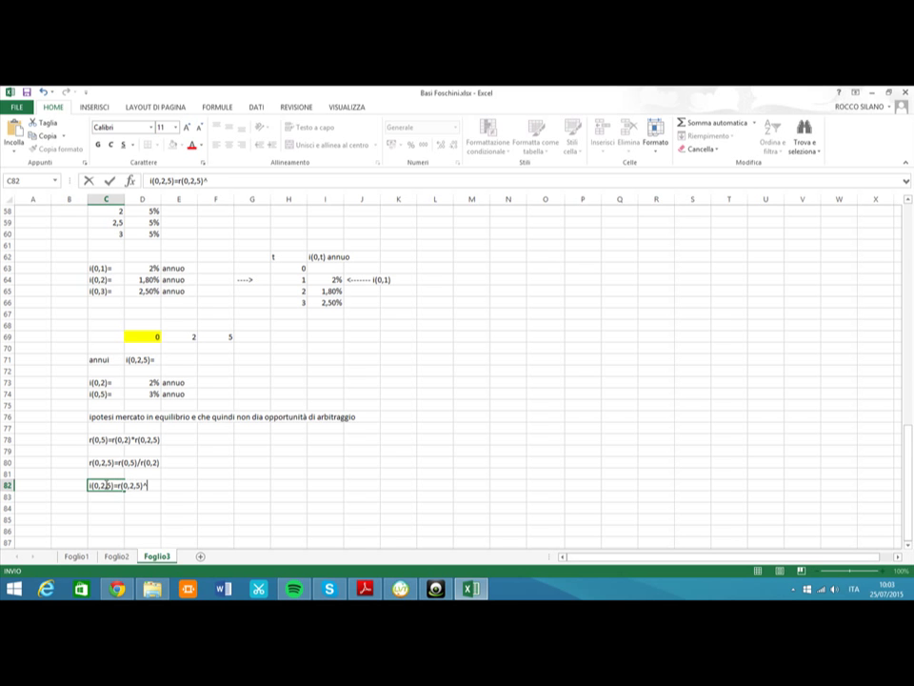
{"action": "type", "text": "(1/("}
{"action": "type", "text": "5-2))-1"}
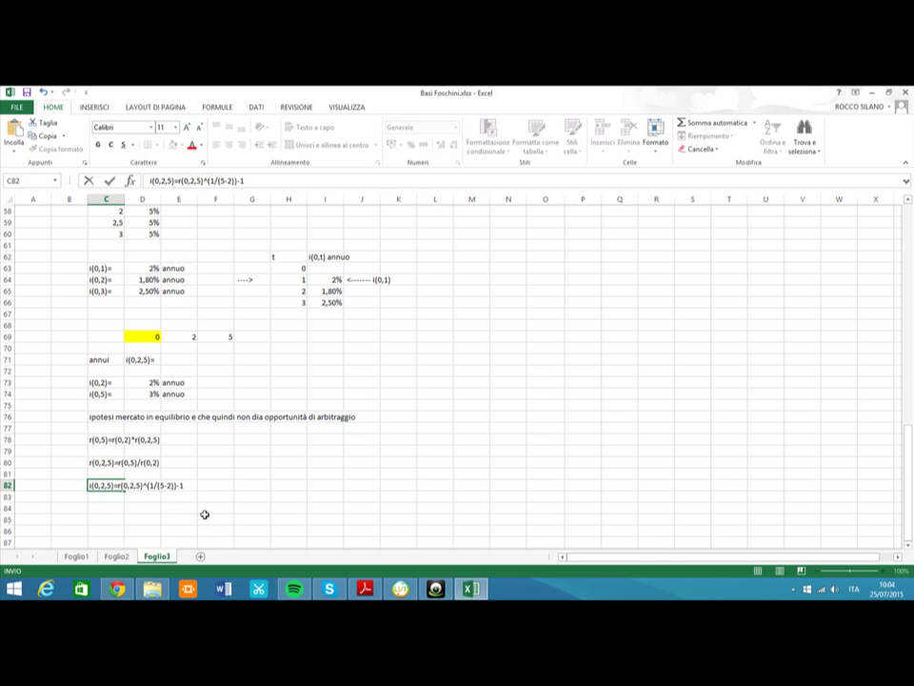
{"action": "left_click", "coordinate": [205, 517]}
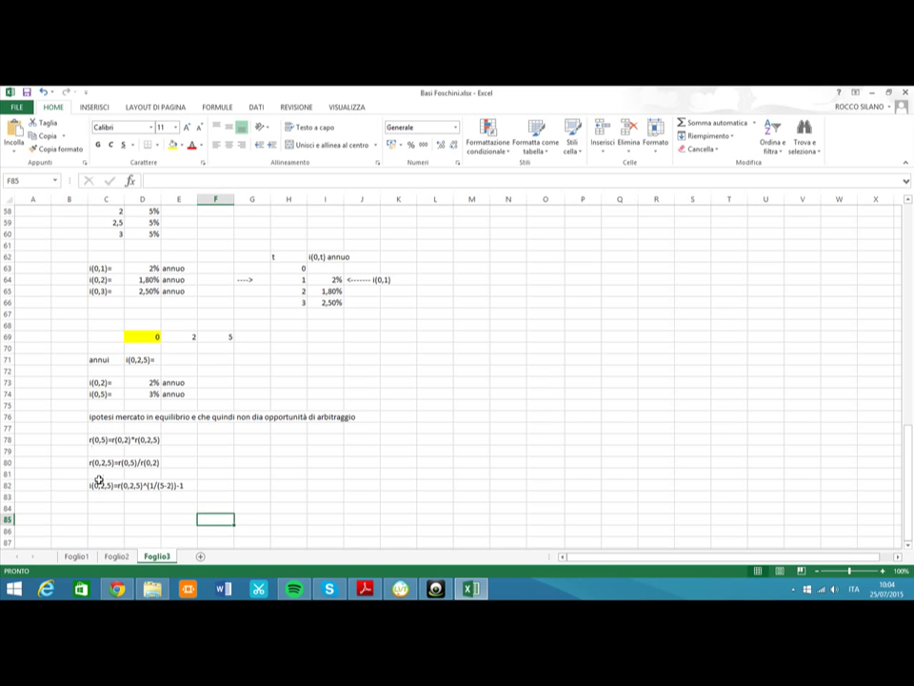
{"action": "left_click", "coordinate": [100, 441]}
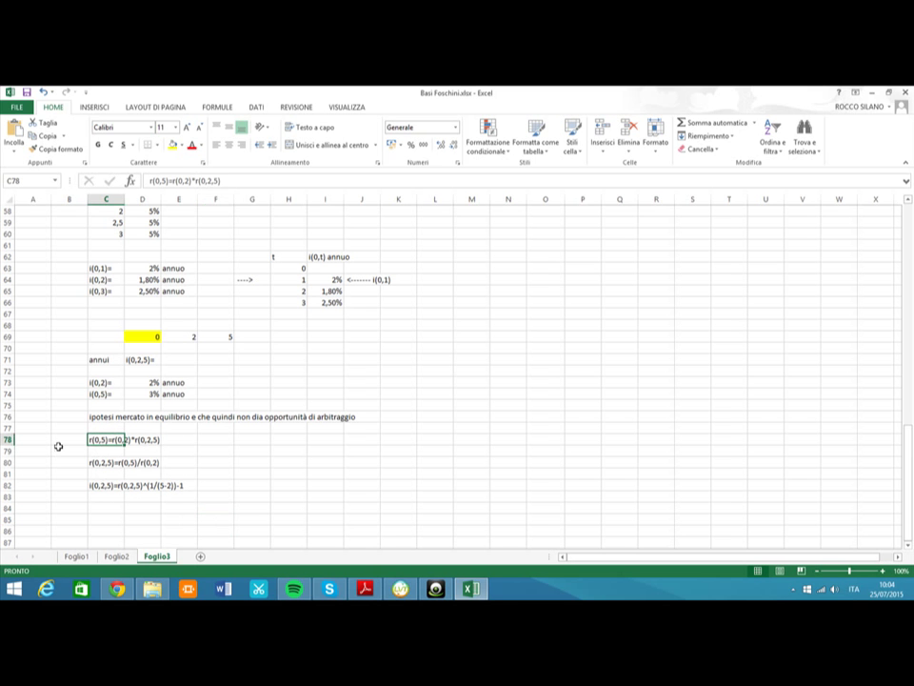
{"action": "left_click", "coordinate": [105, 464]}
{"action": "left_click", "coordinate": [105, 485]}
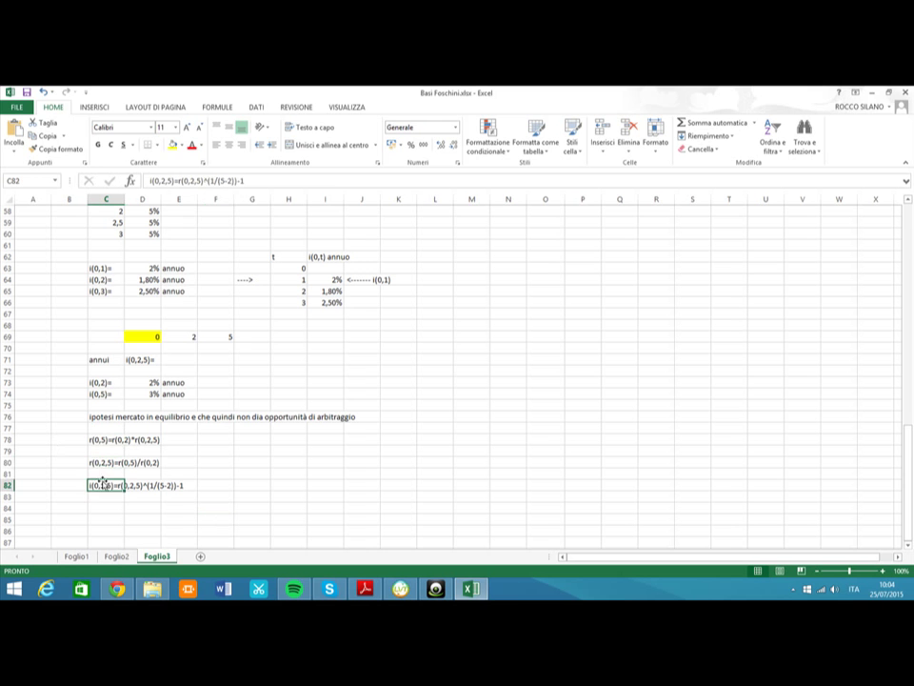
{"action": "left_click", "coordinate": [104, 466]}
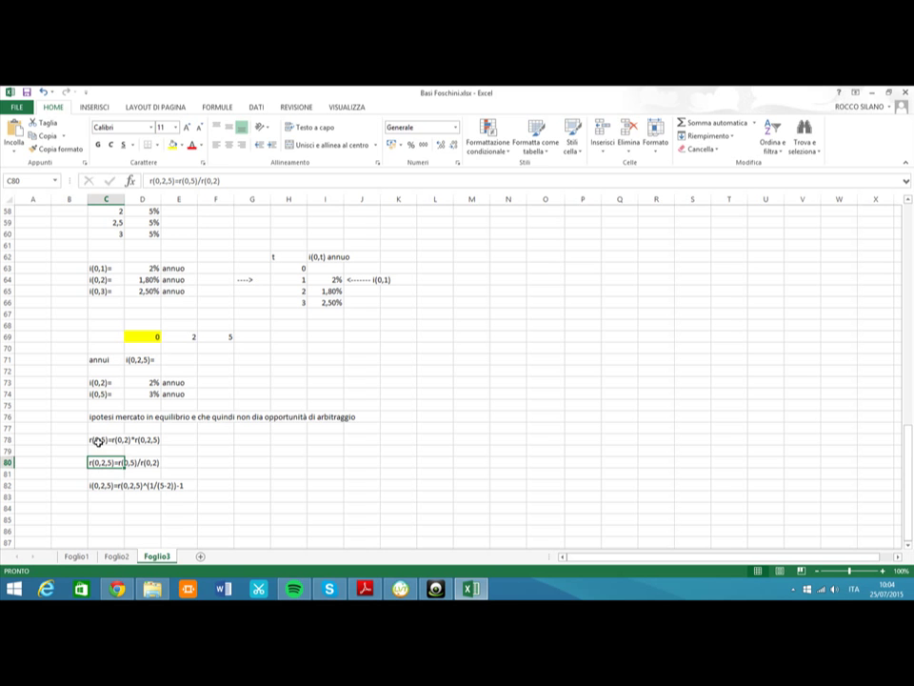
Mark the three relations in rows 78, 80 and 82 with left-pointing dashed text arrows such as "<--------" in column F
{"action": "double_click", "coordinate": [216, 439]}
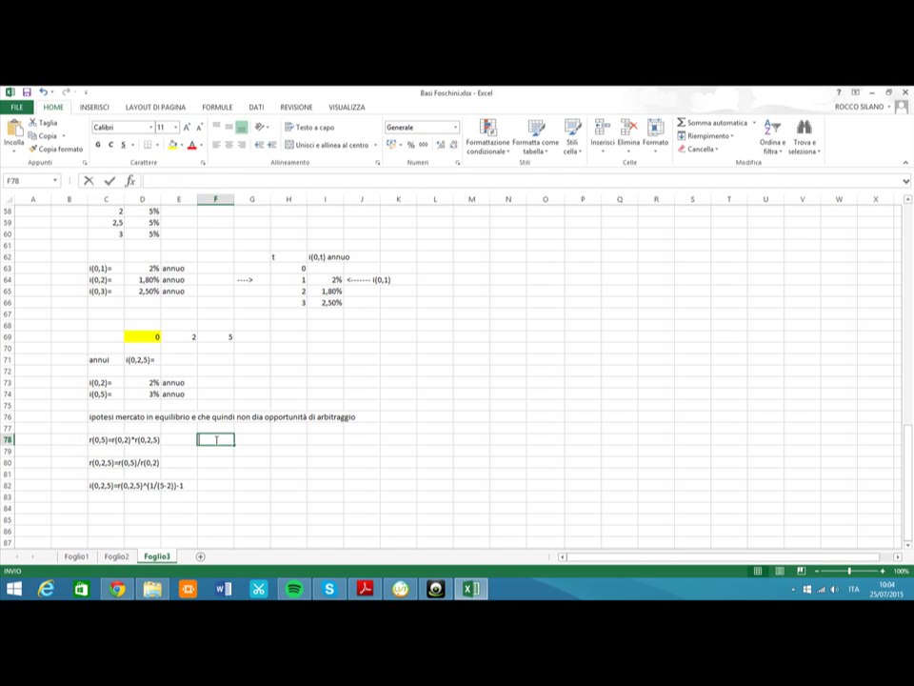
{"action": "type", "text": "<-------"}
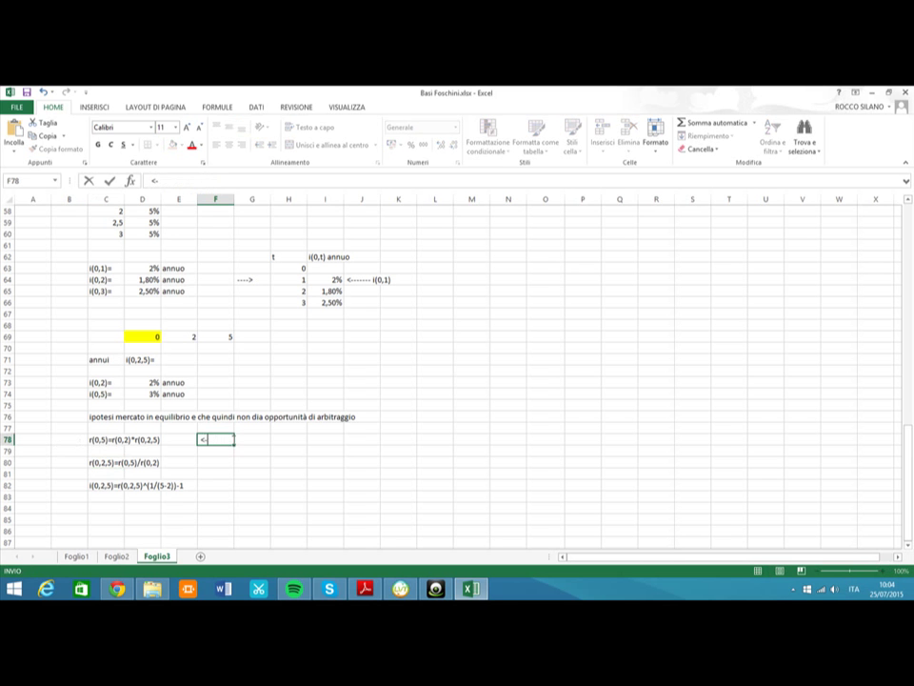
{"action": "left_click", "coordinate": [228, 459]}
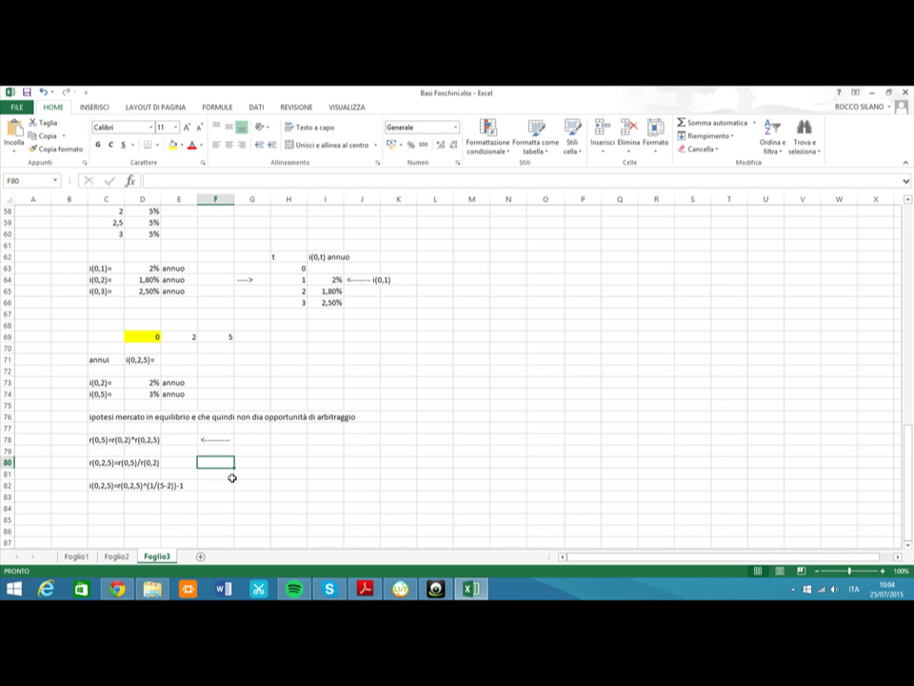
{"action": "type", "text": "="}
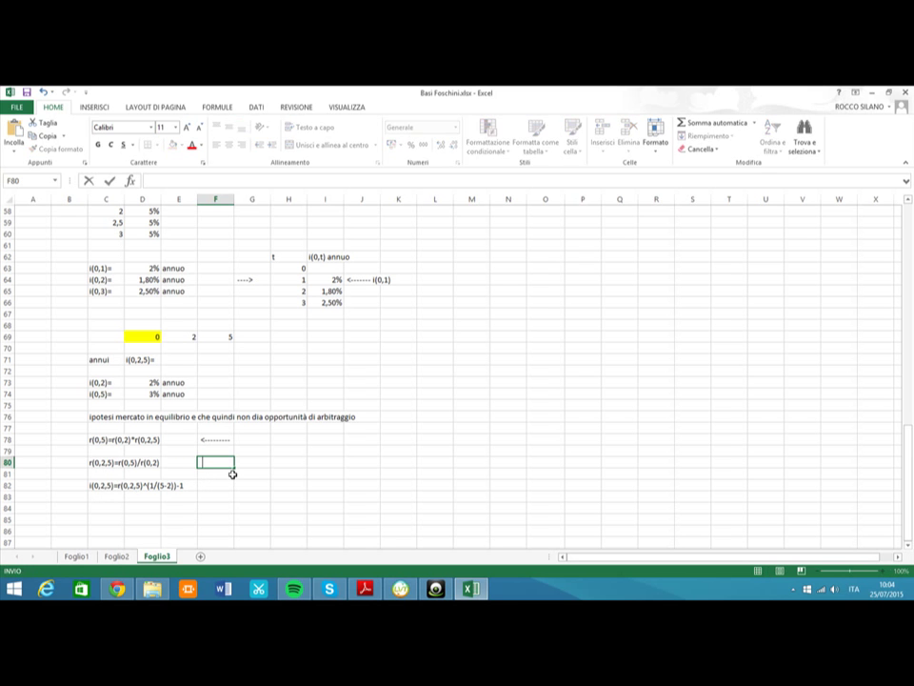
{"action": "type", "text": "<-------"}
{"action": "left_click", "coordinate": [230, 485]}
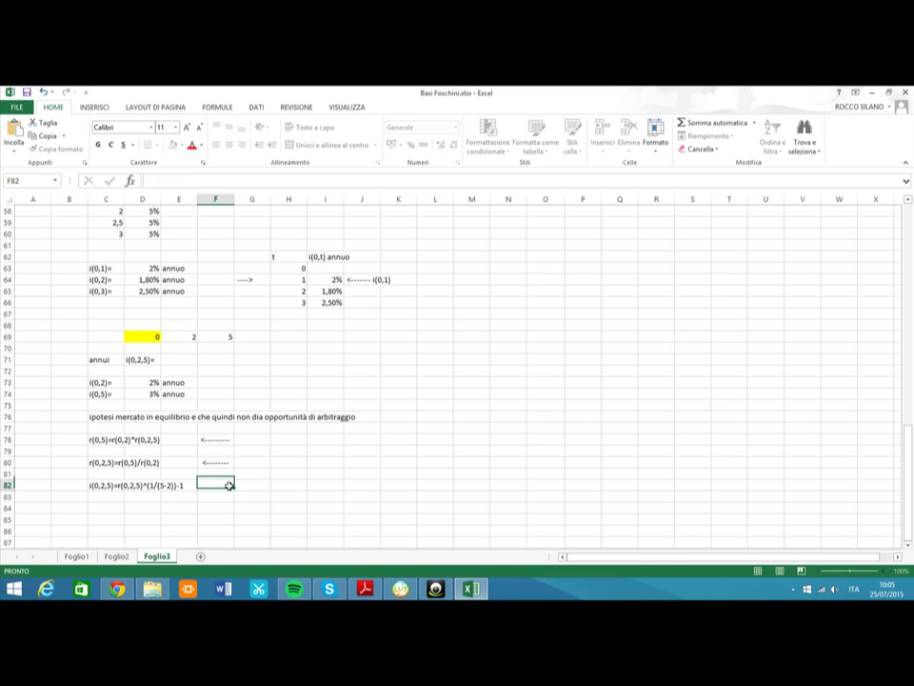
{"action": "double_click", "coordinate": [229, 485]}
{"action": "type", "text": "<--------"}
{"action": "left_click", "coordinate": [333, 486]}
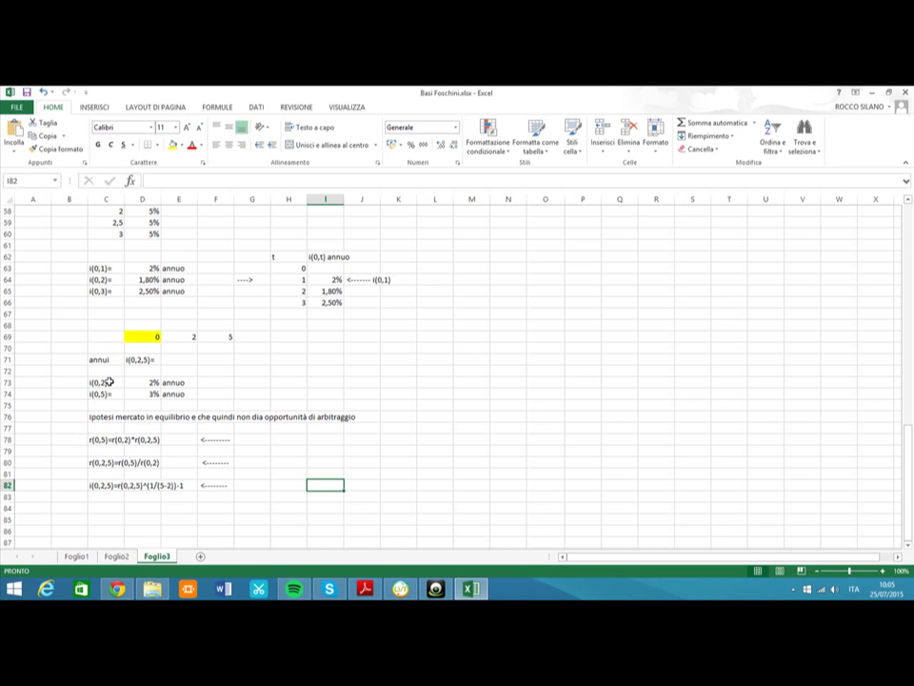
Label G73 "r(0,2)=" and calculate the two-year accumulation factor in H73 with =(1+D73)^2
{"action": "left_click", "coordinate": [283, 438]}
{"action": "left_click", "coordinate": [254, 382]}
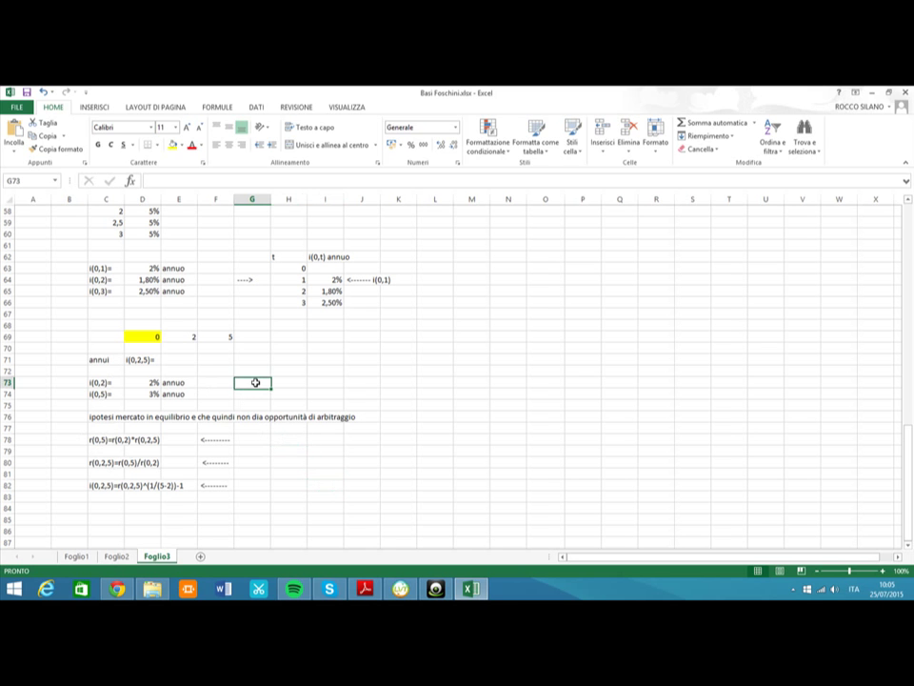
{"action": "type", "text": "r(0"}
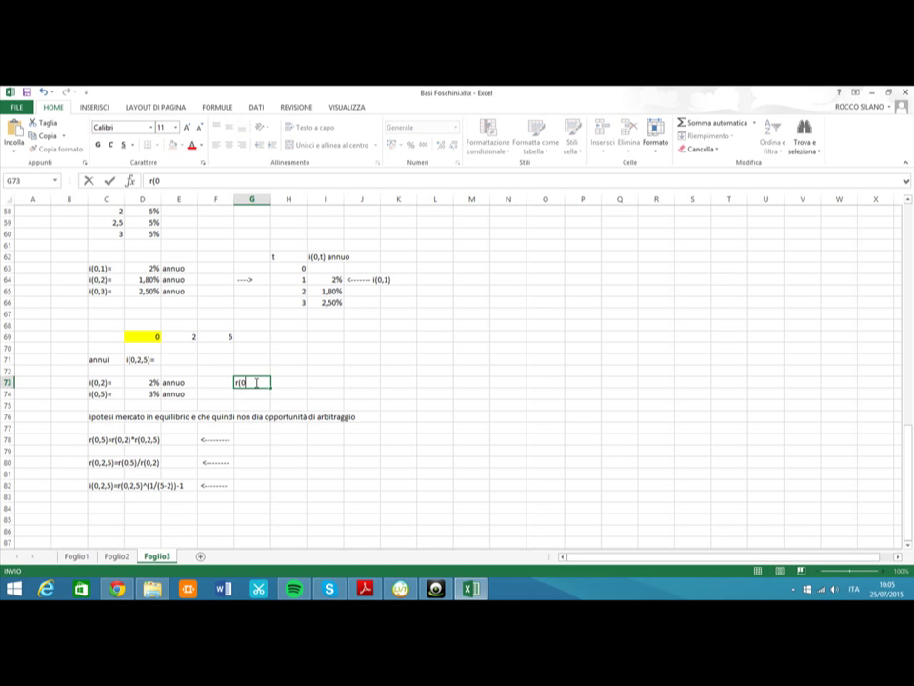
{"action": "type", "text": ",2)="}
{"action": "left_click", "coordinate": [288, 383]}
{"action": "type", "text": "=(1+"}
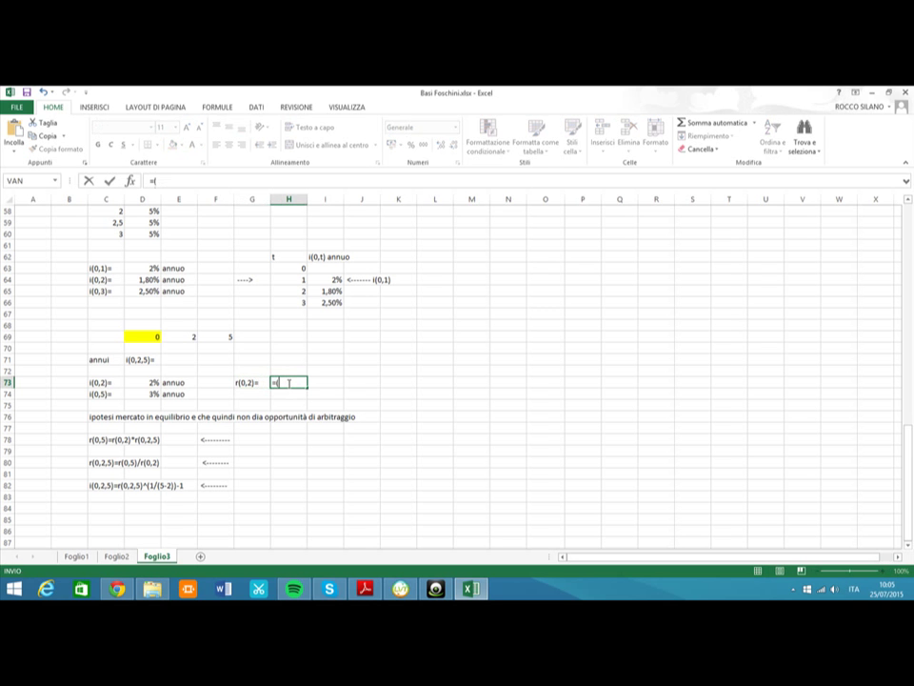
{"action": "left_click", "coordinate": [155, 383]}
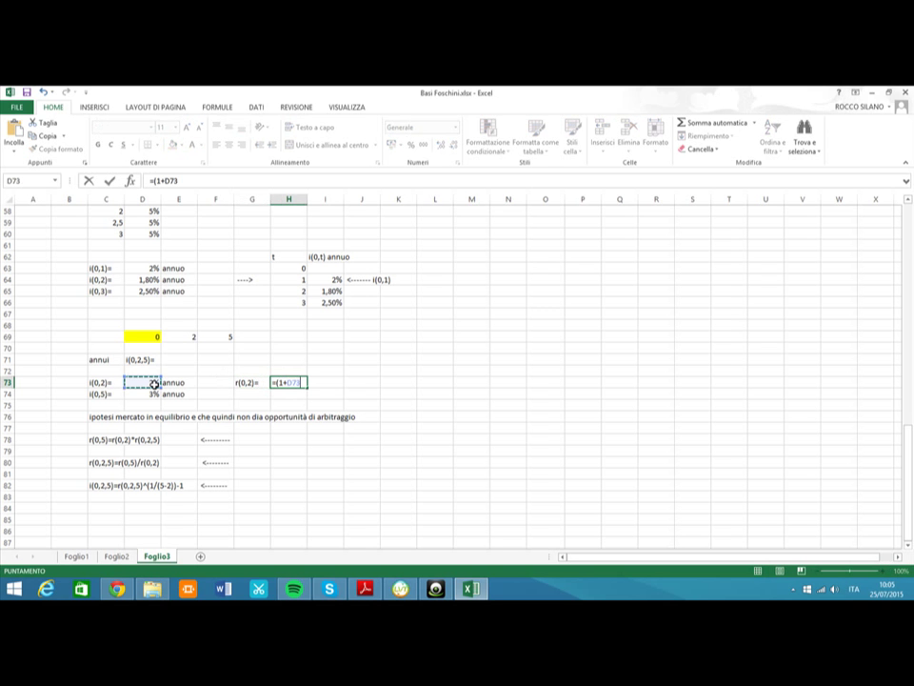
{"action": "type", "text": ")^2"}
{"action": "key", "text": "Return"}
Label G74 "r(0,5)=" and calculate the five-year accumulation factor in H74 with =(1+D74)^5
{"action": "left_click", "coordinate": [246, 393]}
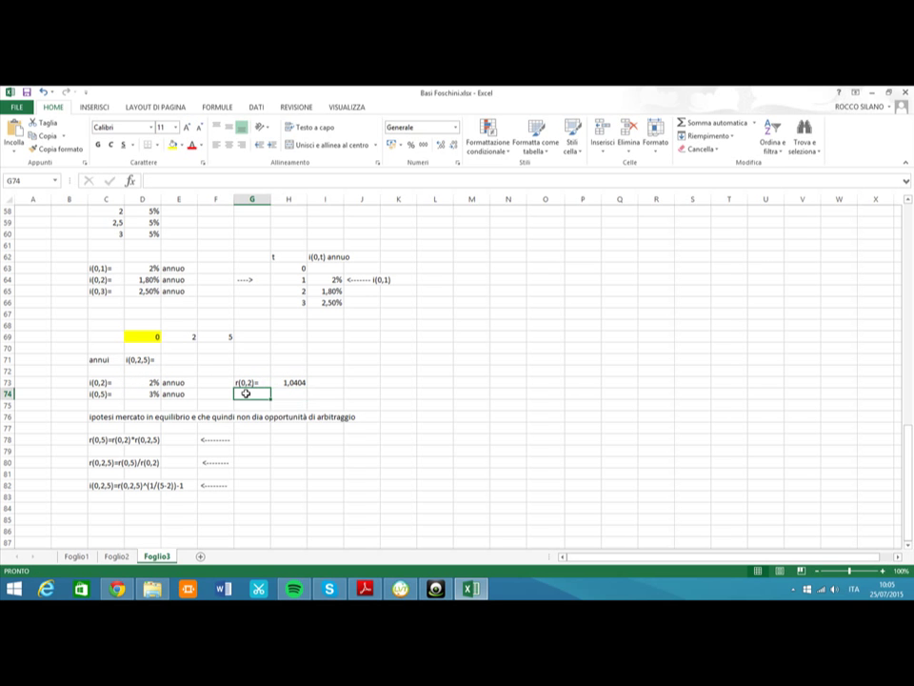
{"action": "type", "text": "r(0,5"}
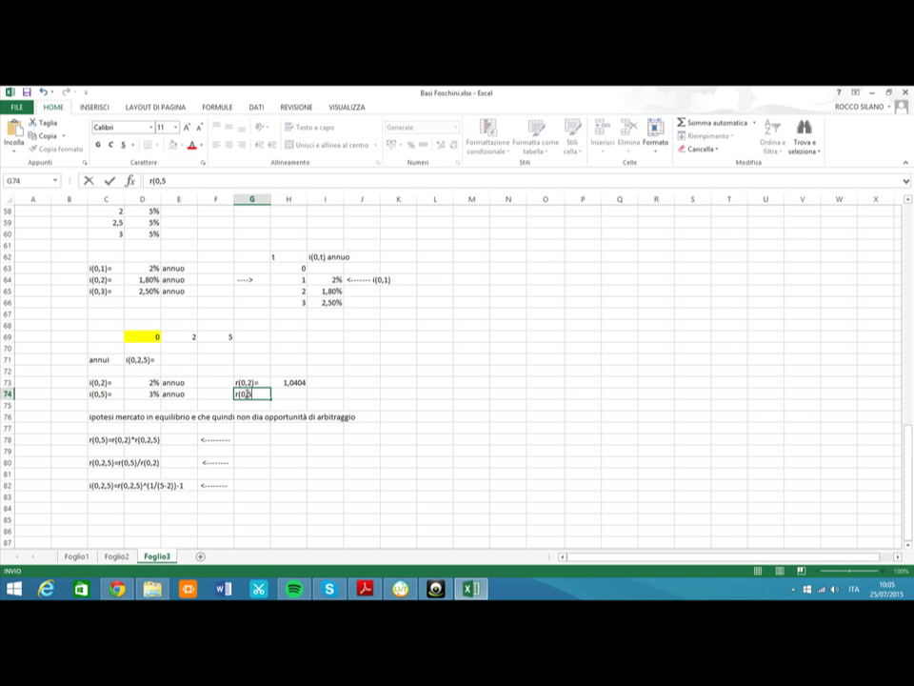
{"action": "type", "text": ")="}
{"action": "left_click", "coordinate": [288, 393]}
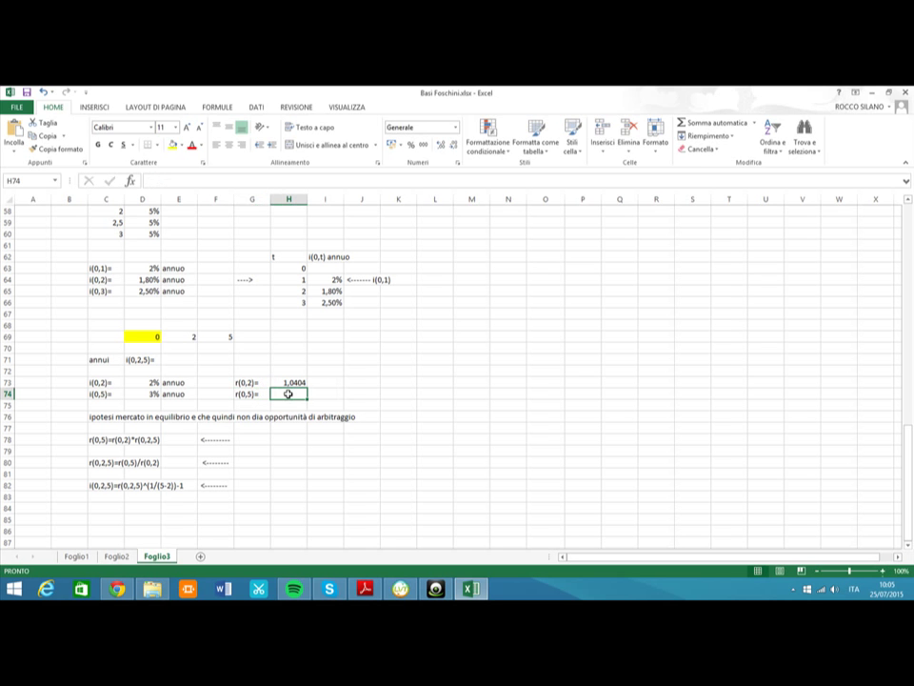
{"action": "type", "text": "=(1+"}
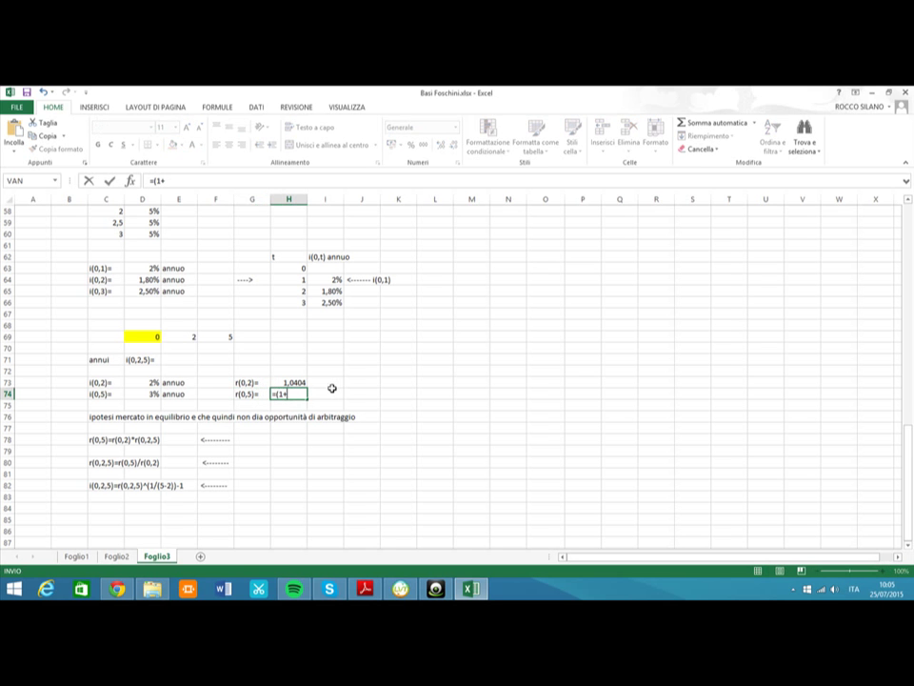
{"action": "left_click", "coordinate": [151, 393]}
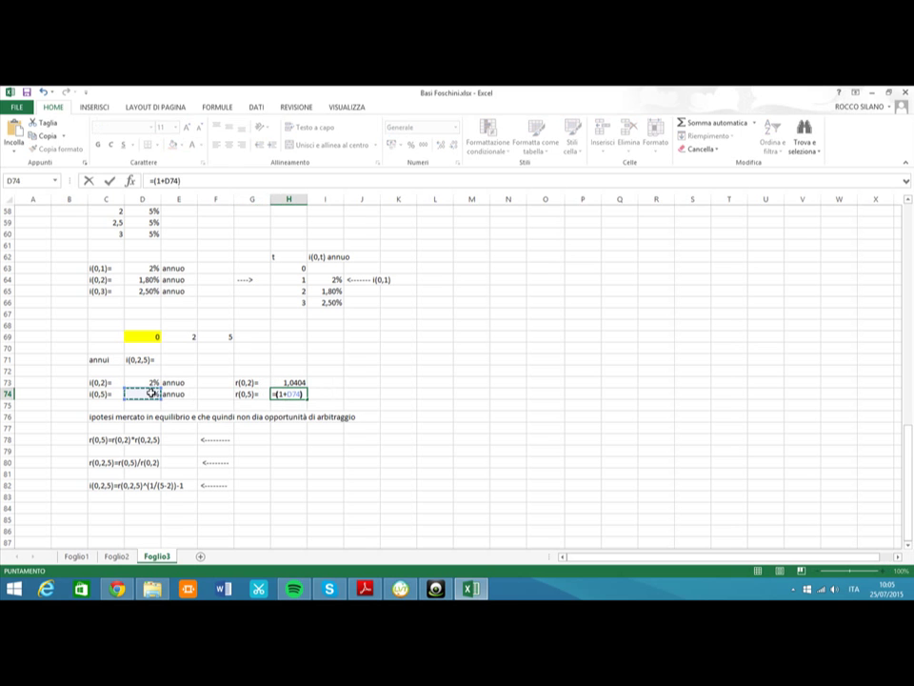
{"action": "type", "text": ")^5"}
{"action": "key", "text": "Return"}
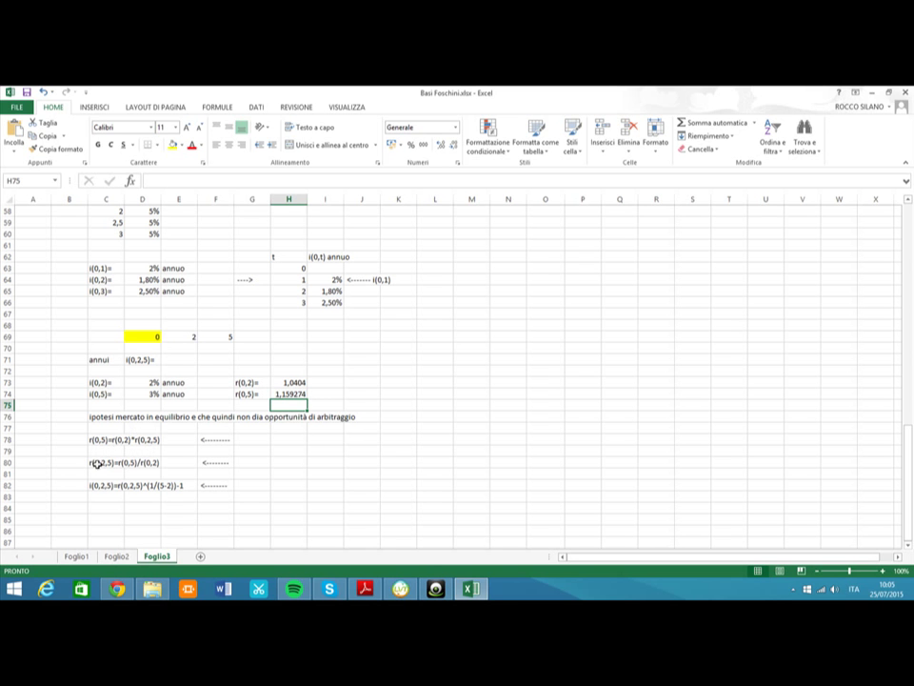
Enter the label "r(0,2,5)=" in G80, beside the arrow for the rearranged relation
{"action": "left_click", "coordinate": [253, 464]}
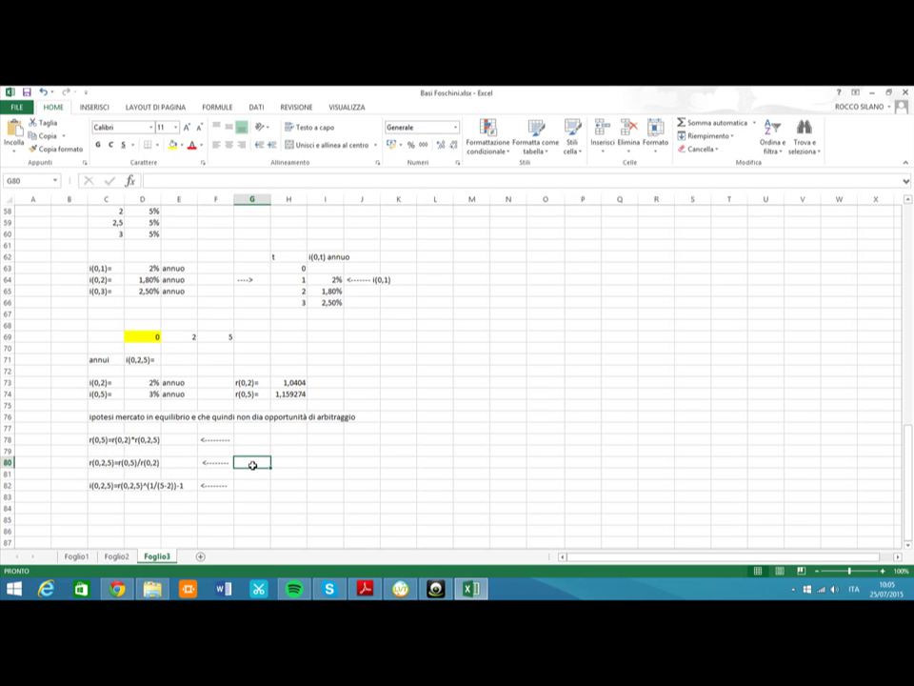
{"action": "type", "text": "r(0"}
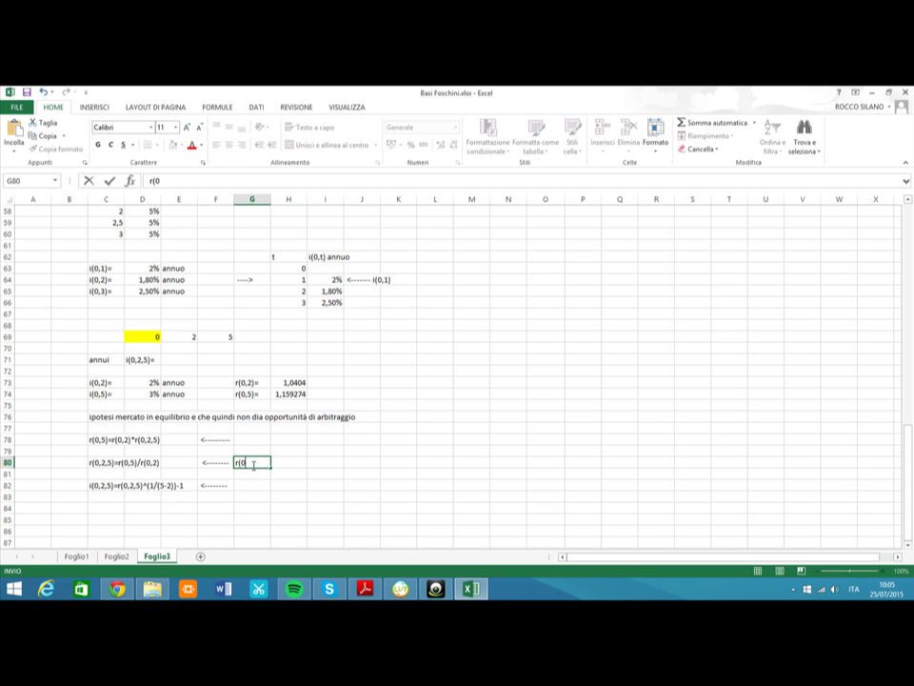
{"action": "type", "text": ",2,5)="}
{"action": "left_click", "coordinate": [282, 466]}
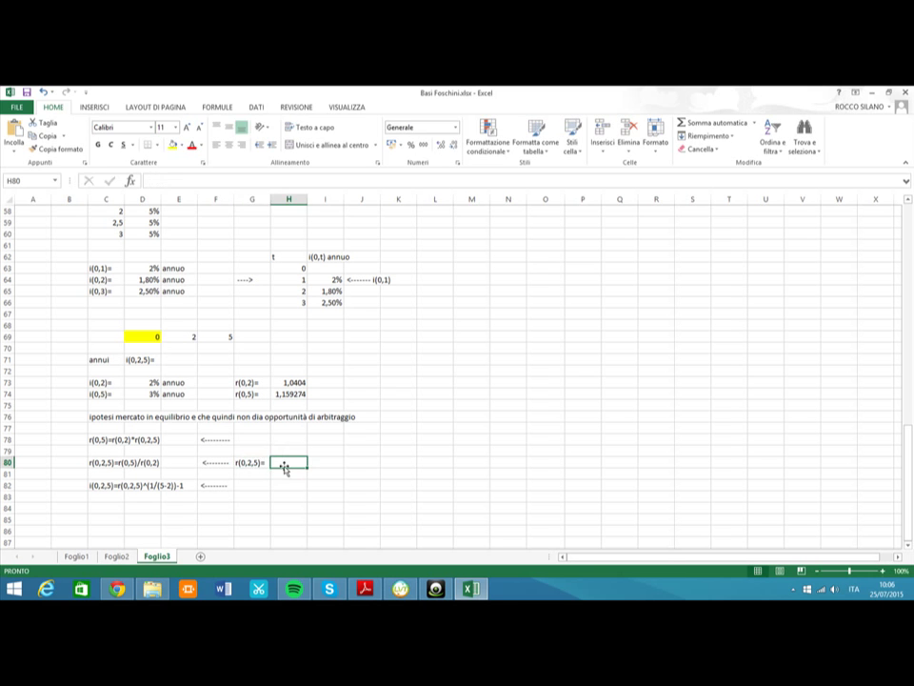
Calculate the accumulation factor r(0,2,5) in H80 by dividing the five-year factor by the two-year factor, =H74/H73
{"action": "type", "text": "="}
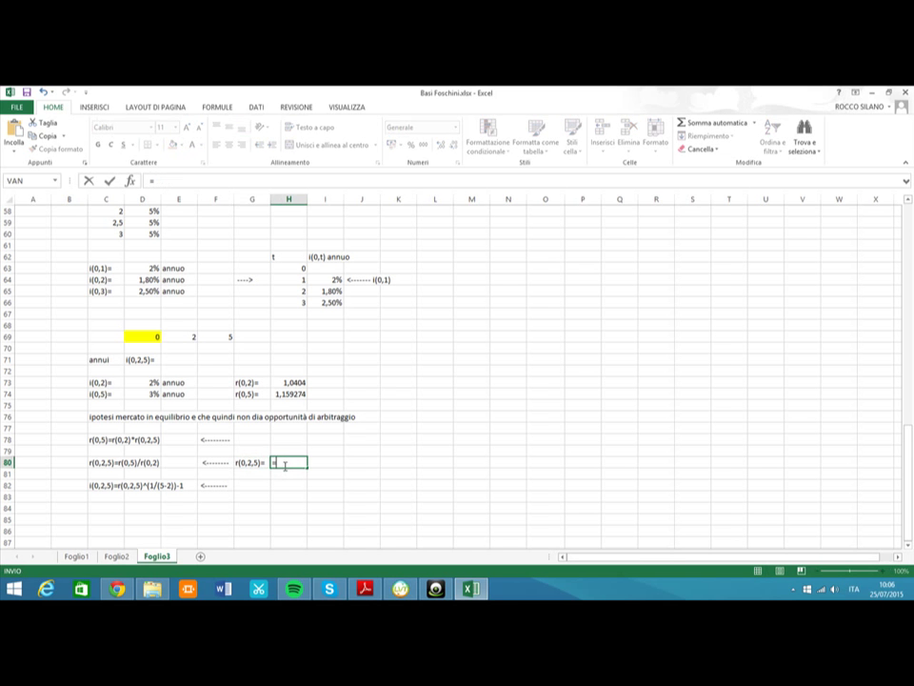
{"action": "left_click", "coordinate": [291, 394]}
{"action": "type", "text": "/"}
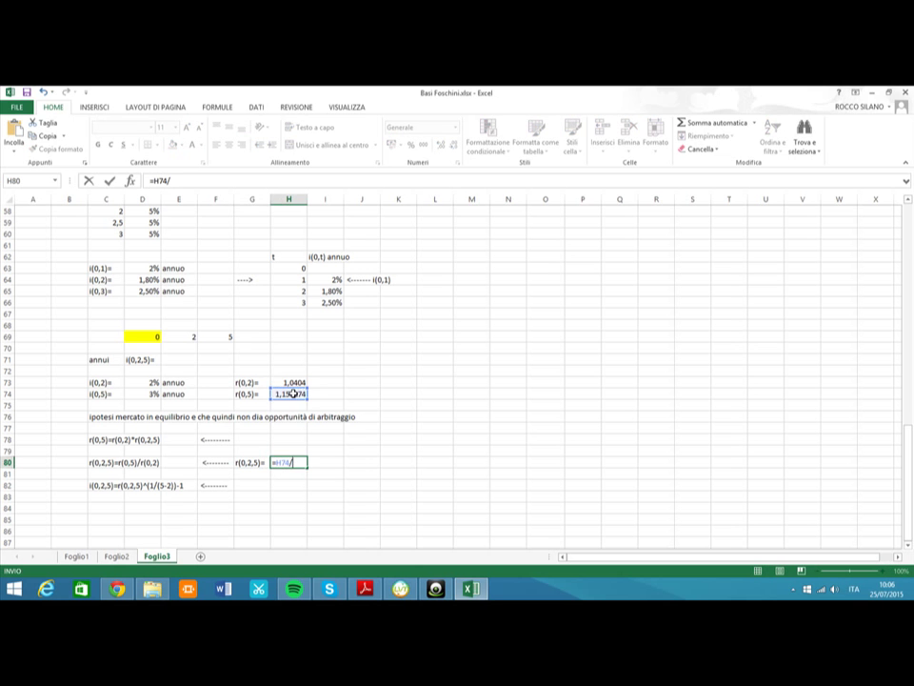
{"action": "left_click", "coordinate": [297, 382]}
{"action": "key", "text": "Return"}
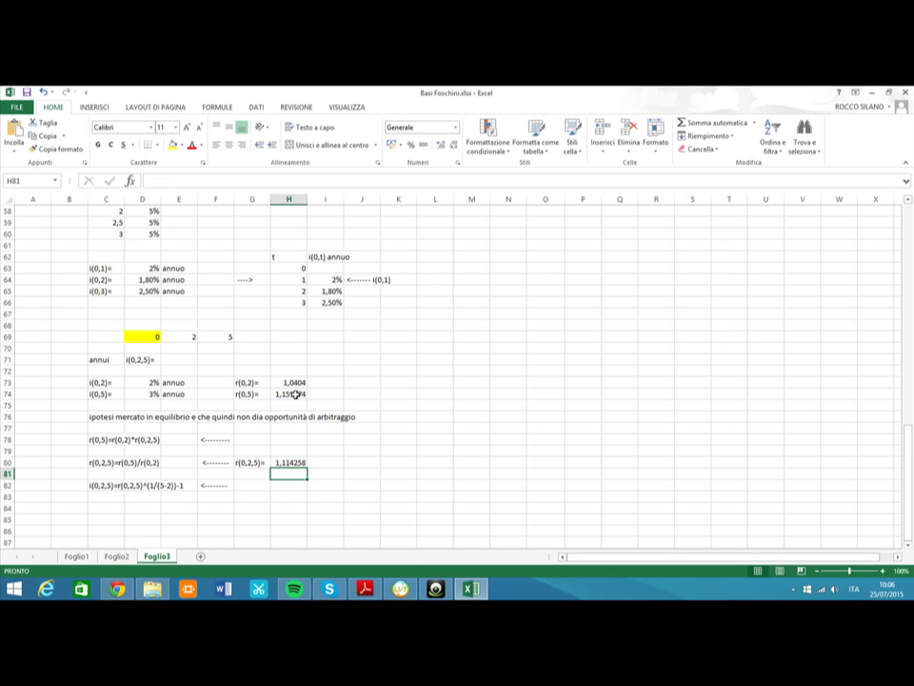
Label G82 "i(0,2,5)=" and calculate the annual forward rate in H82 with =H80^(1/(5-2))-1
{"action": "left_click", "coordinate": [256, 486]}
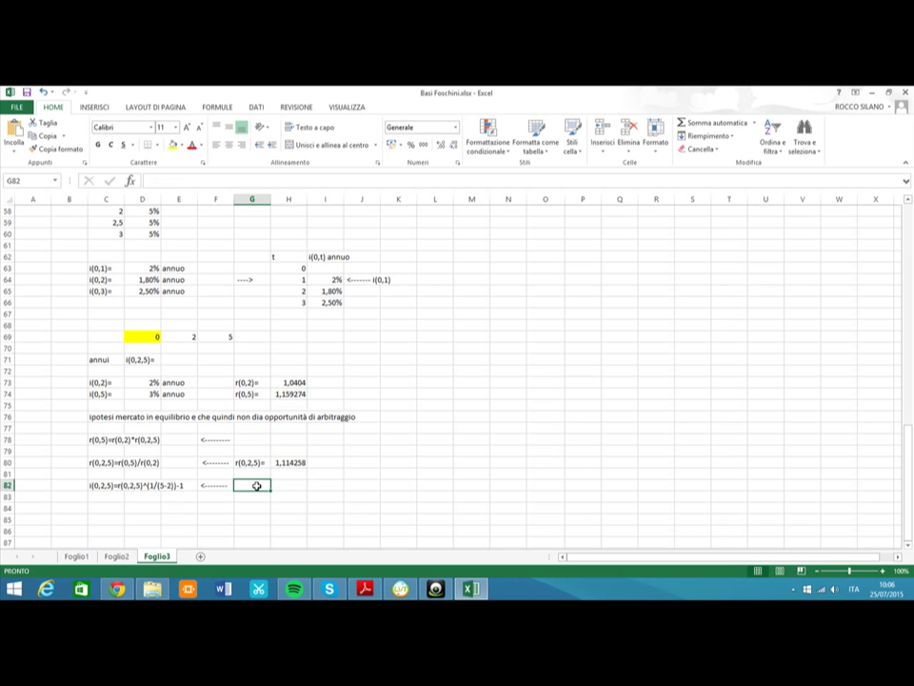
{"action": "type", "text": "i(0,"}
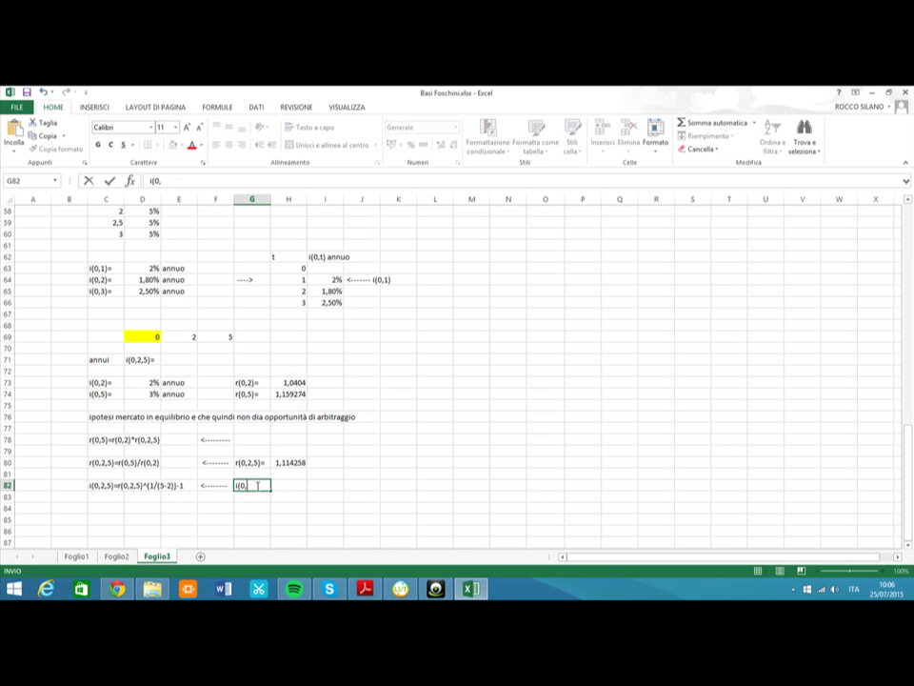
{"action": "type", "text": "2,5)="}
{"action": "left_click", "coordinate": [289, 483]}
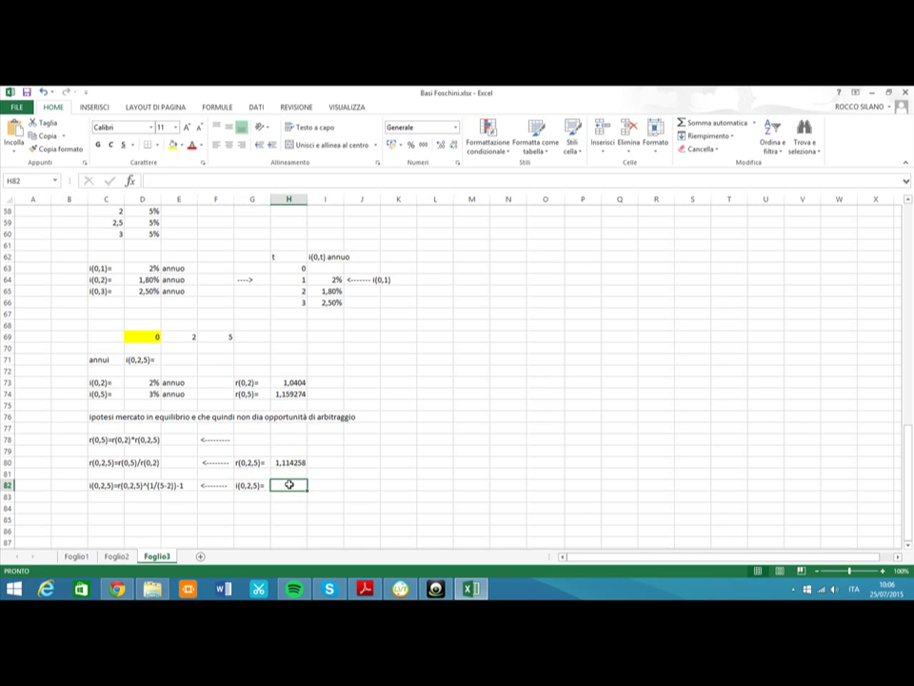
{"action": "type", "text": "="}
{"action": "left_click", "coordinate": [291, 465]}
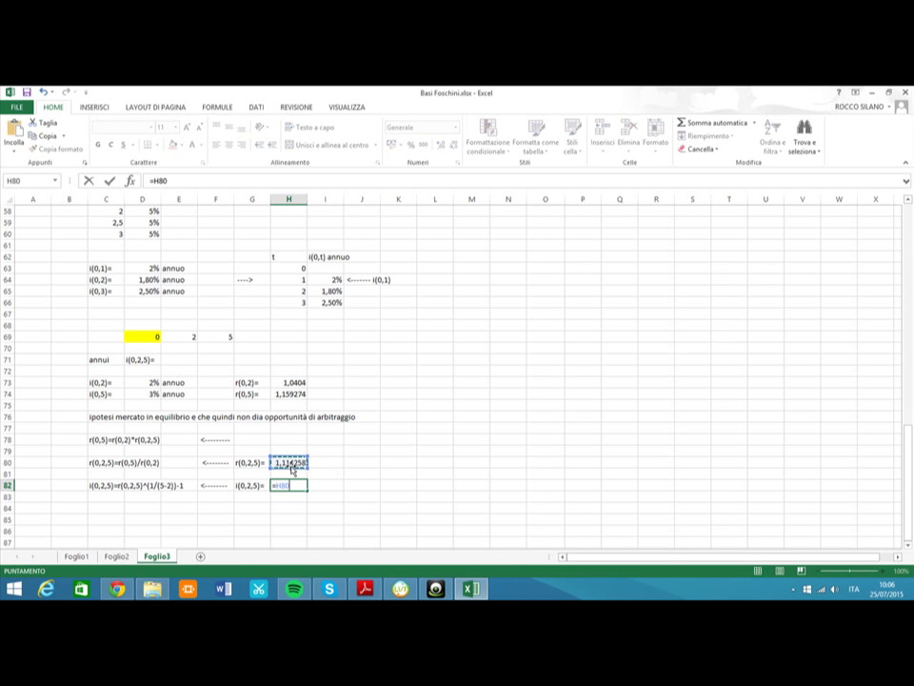
{"action": "type", "text": "^(1/(5-"}
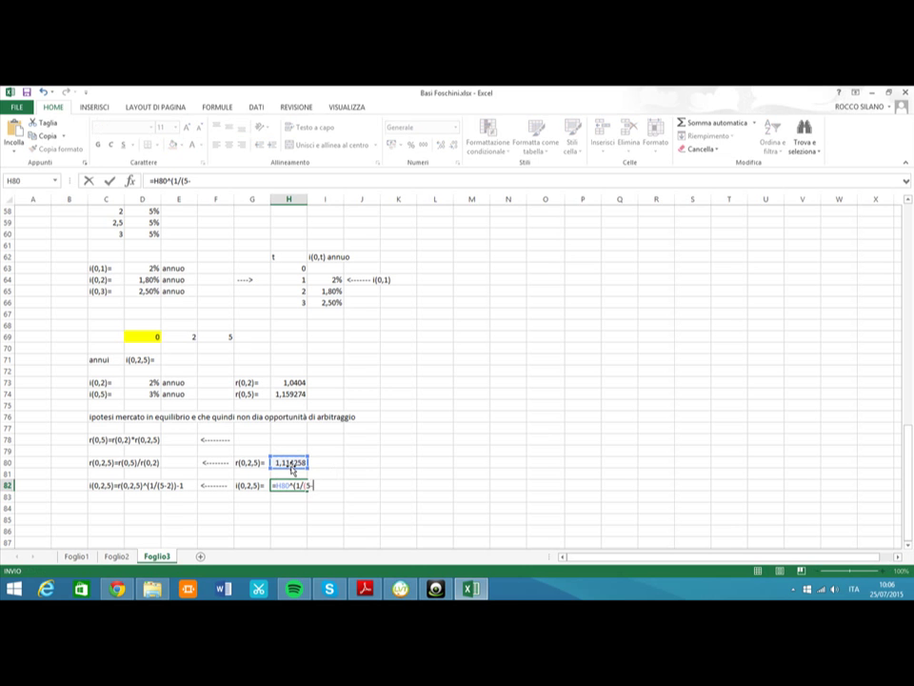
{"action": "type", "text": "2))-1"}
{"action": "left_click", "coordinate": [363, 486]}
Format the forward rate in H82 as a percentage with four decimal places
{"action": "left_click", "coordinate": [289, 486]}
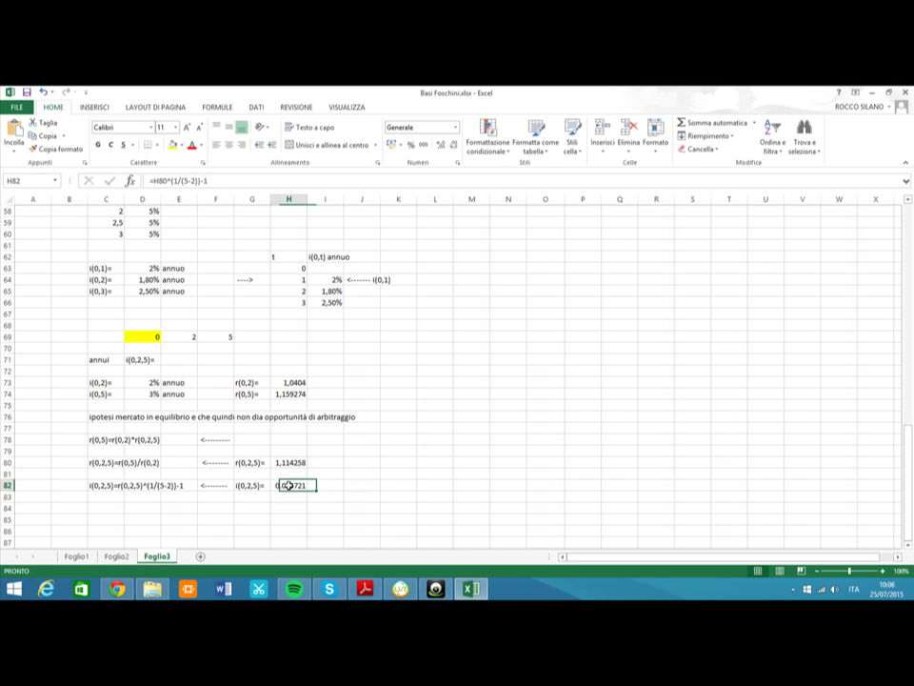
{"action": "left_click", "coordinate": [408, 145]}
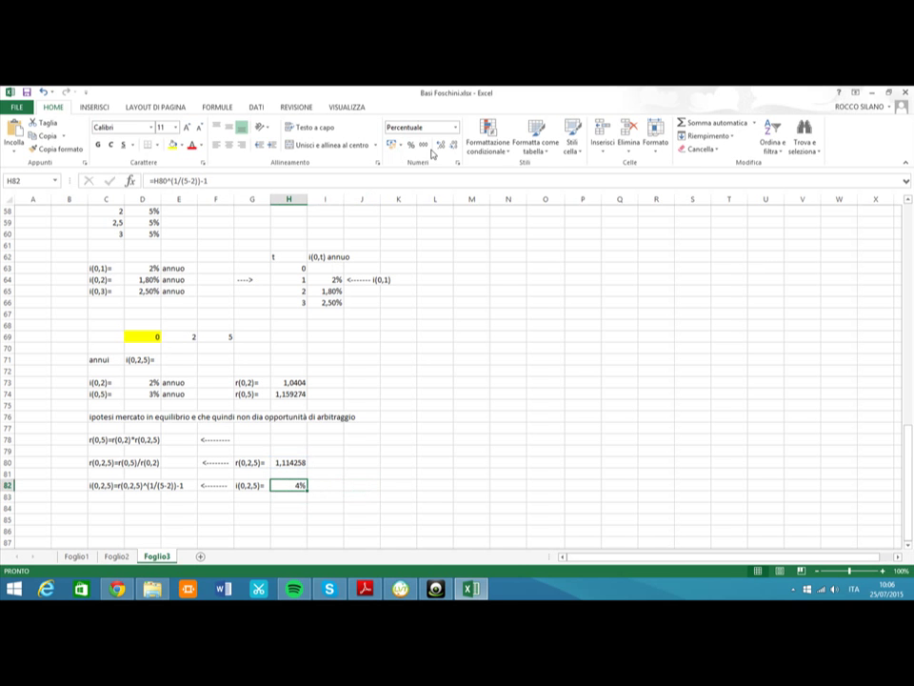
{"action": "left_click", "coordinate": [440, 146]}
{"action": "left_click", "coordinate": [440, 146]}
{"action": "left_click", "coordinate": [440, 146]}
{"action": "left_click", "coordinate": [440, 146]}
{"action": "left_click", "coordinate": [151, 508]}
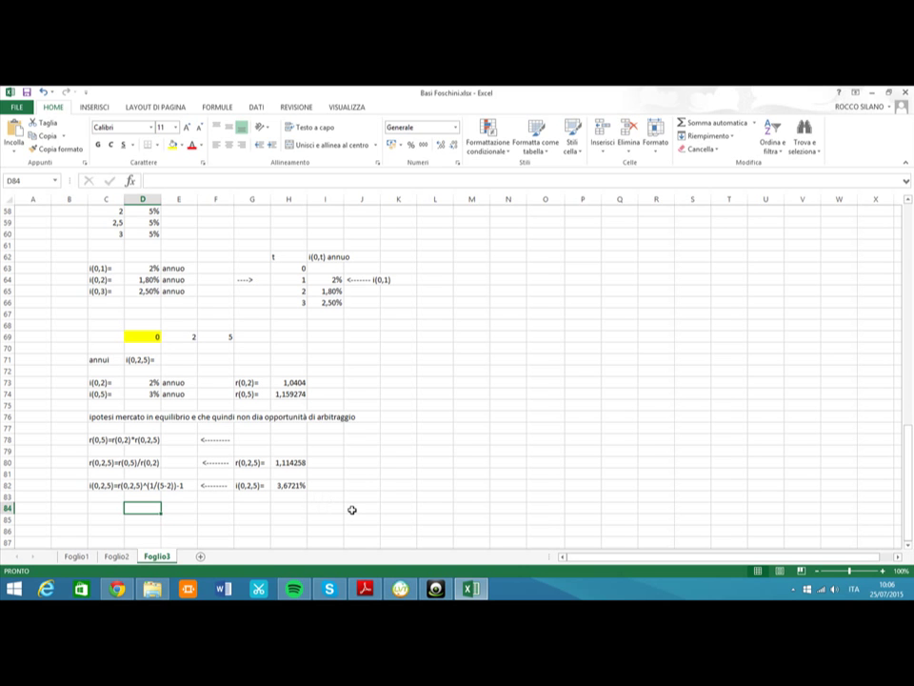
{"action": "left_click", "coordinate": [435, 589]}
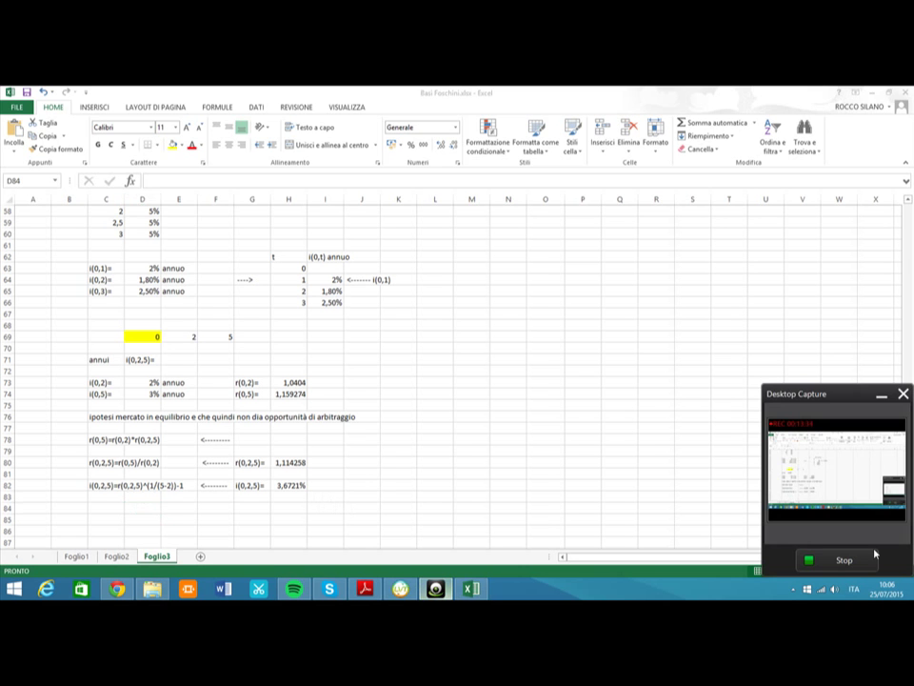